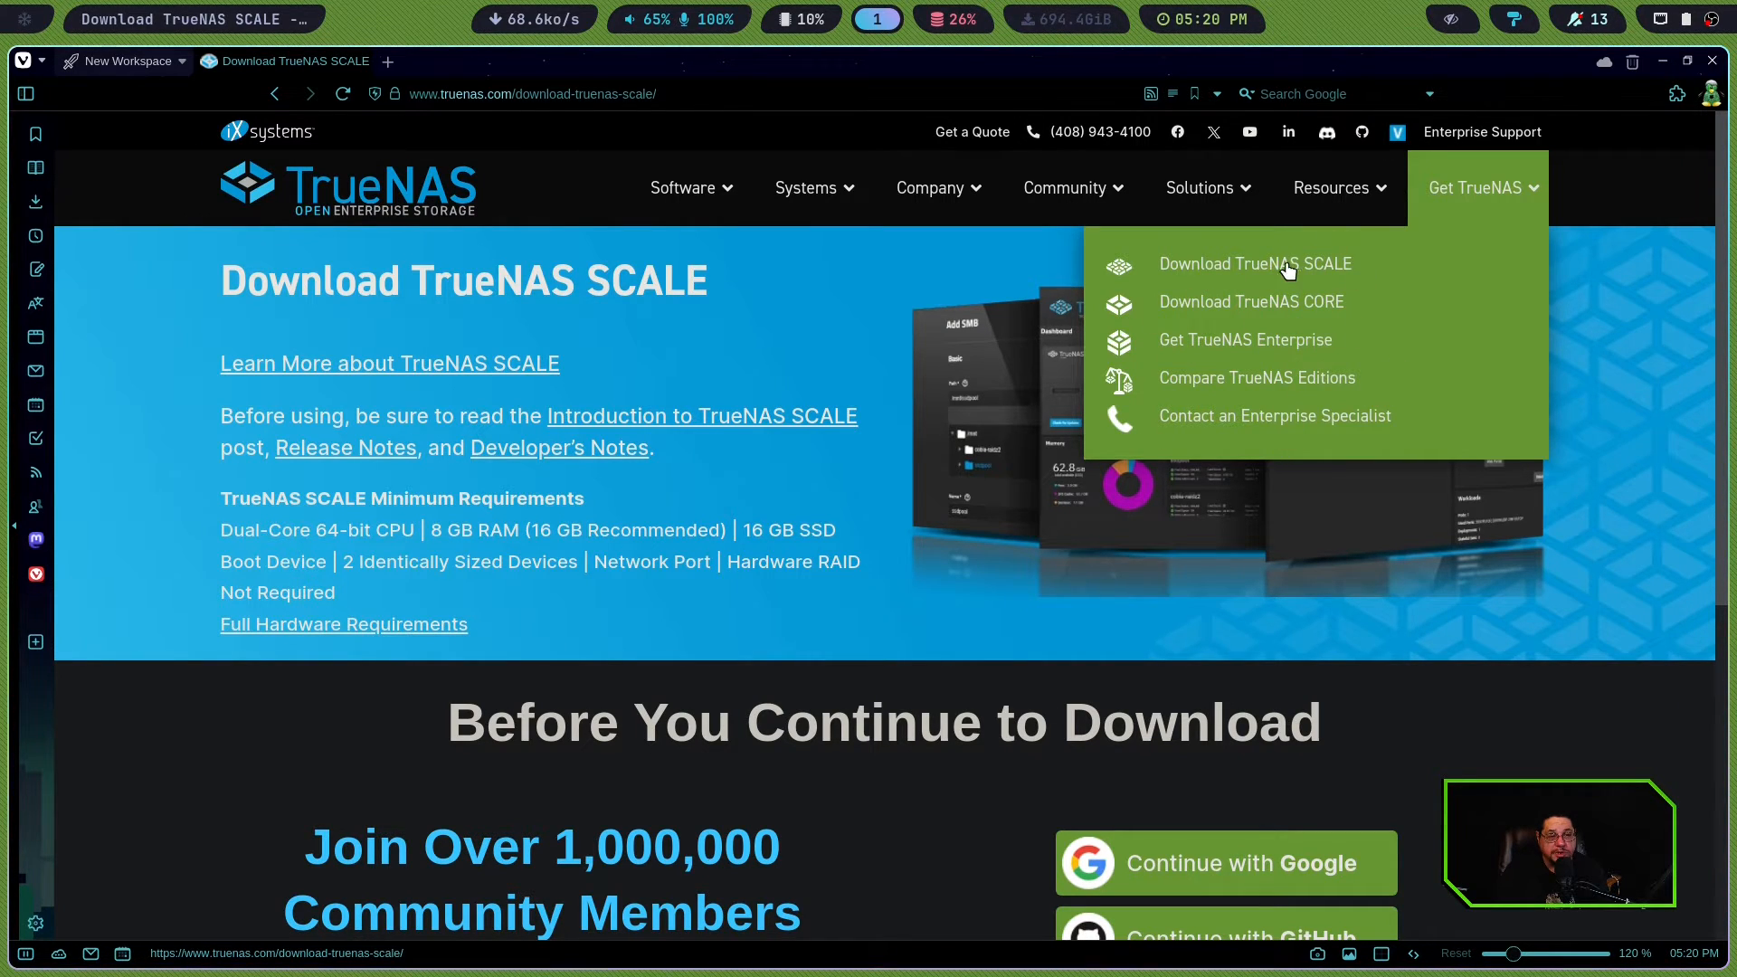
Highlight the TrueNAS SCALE minimum requirements and skip the community sign-up to reach the download options
{"action": "mouse_move", "coordinate": [989, 228]}
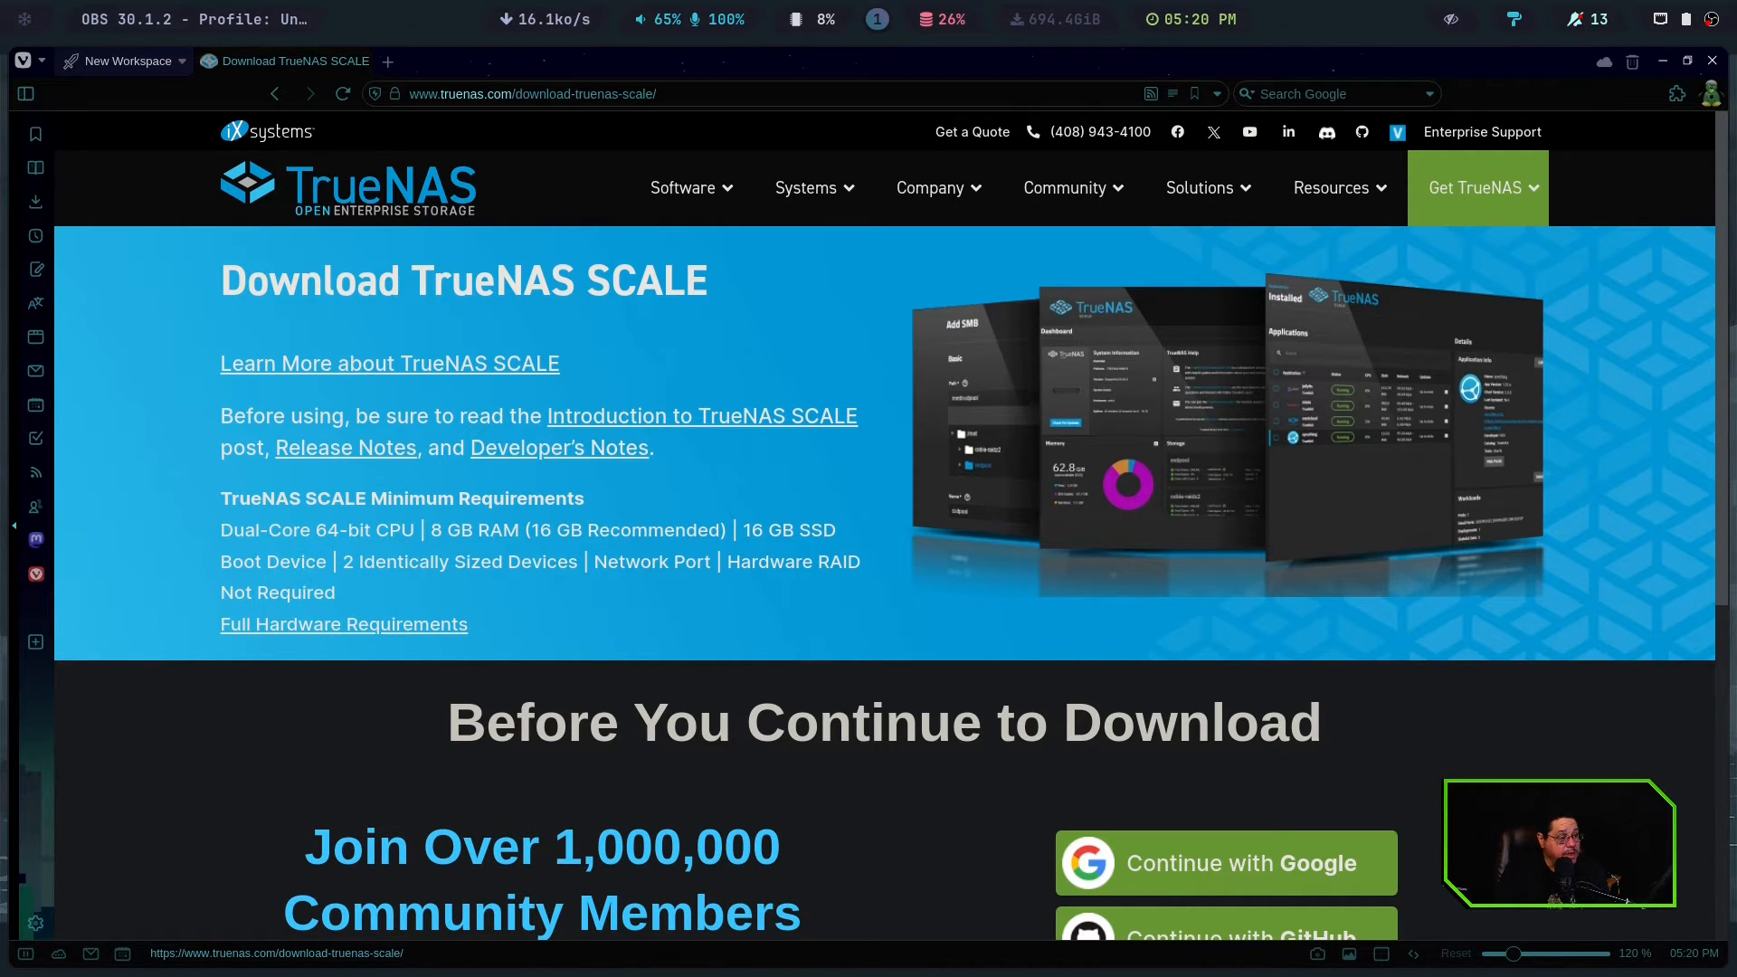
{"action": "left_click_drag", "start_coordinate": [238, 499], "coordinate": [465, 595]}
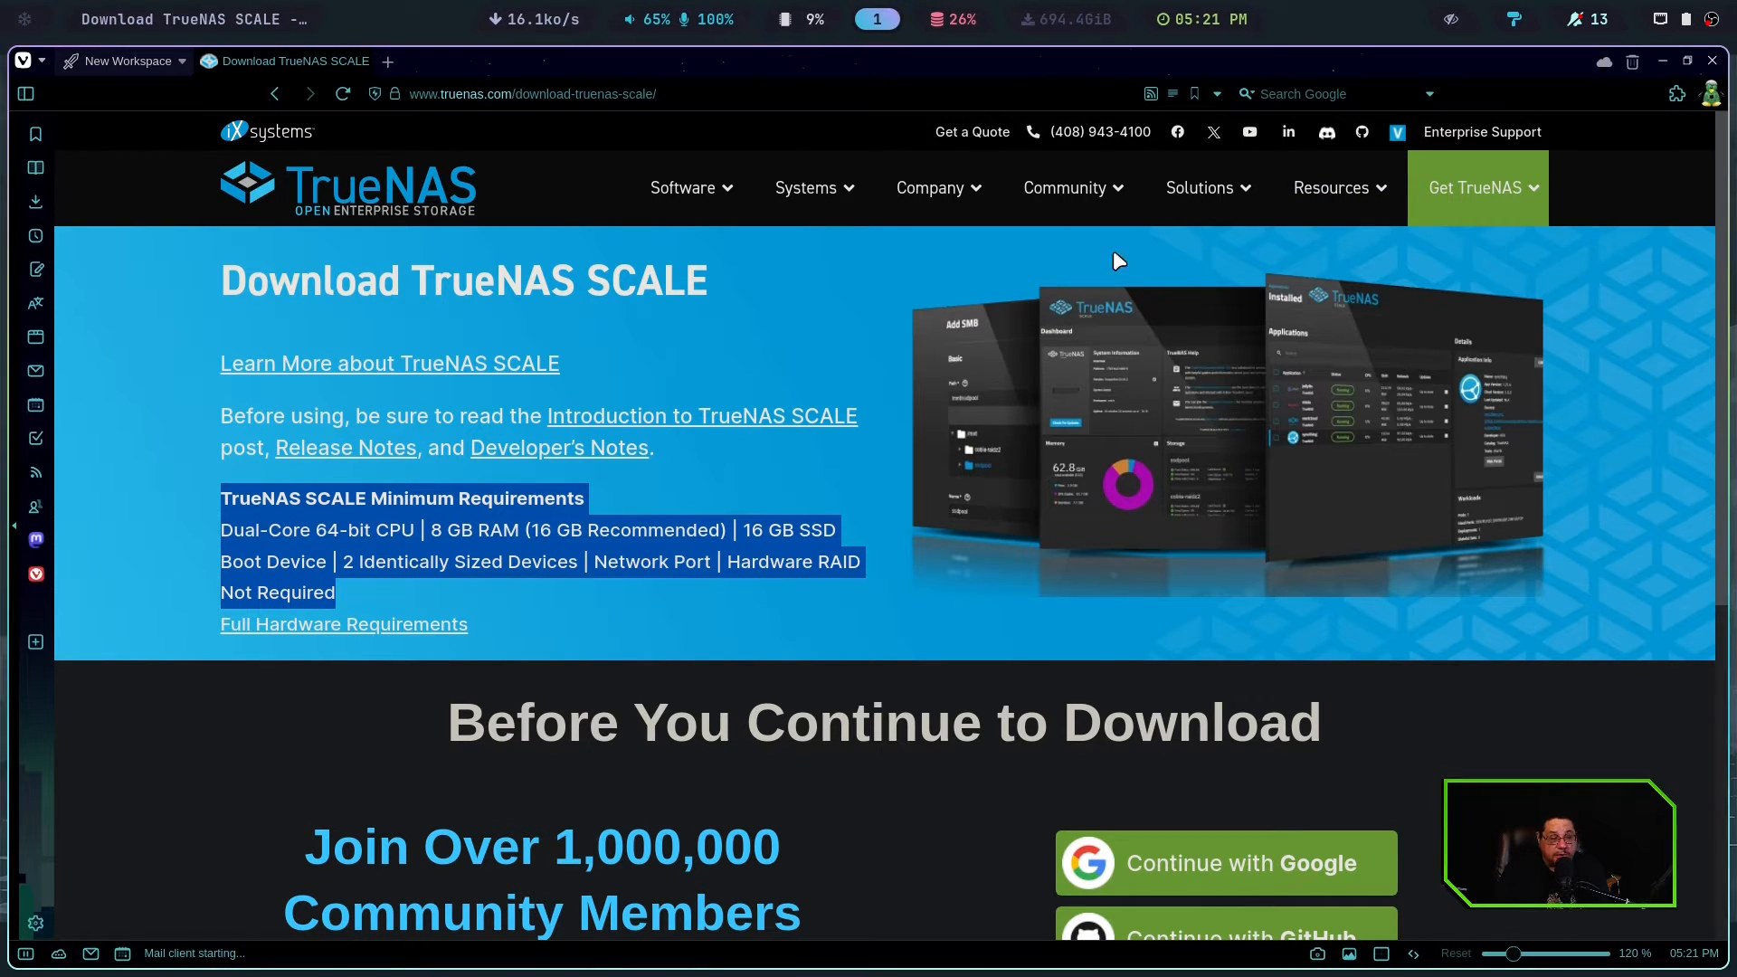
{"action": "scroll", "coordinate": [1045, 443], "scroll_direction": "down", "scroll_amount": 4}
{"action": "scroll", "coordinate": [1082, 437], "scroll_direction": "down", "scroll_amount": 2}
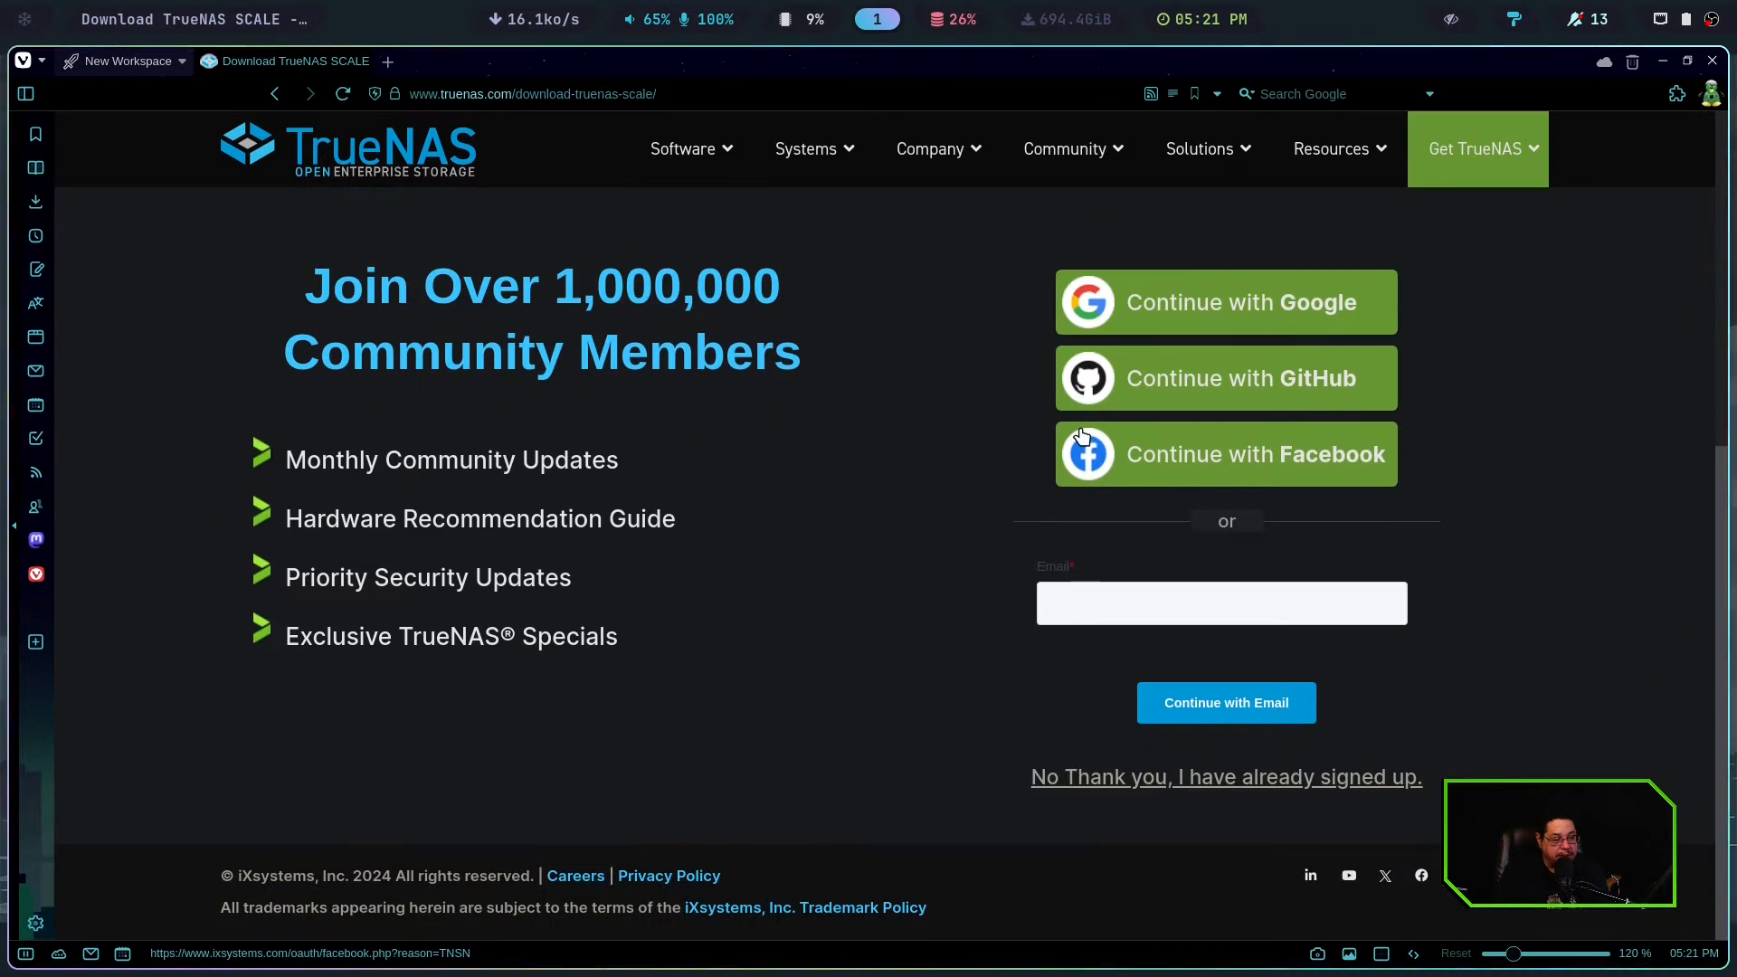
{"action": "left_click", "coordinate": [1145, 780]}
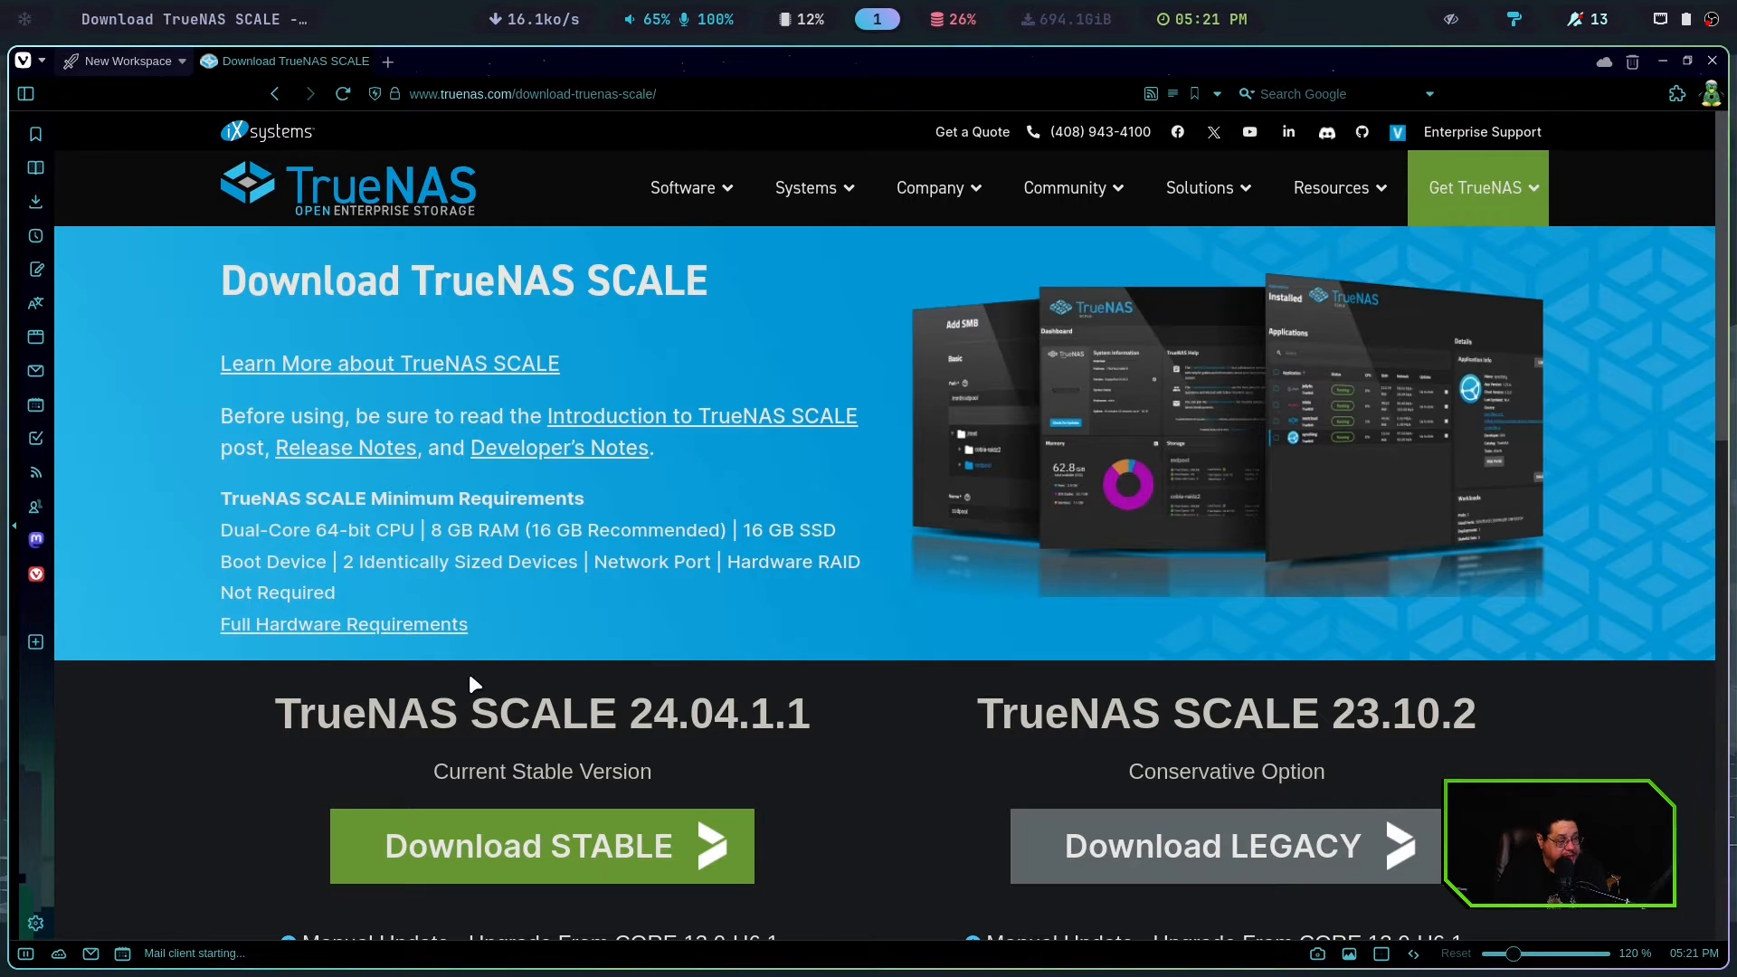
Highlight the 24.04.1.1 and 23.10.2 version numbers and start the download of the stable TrueNAS SCALE release
{"action": "scroll", "coordinate": [443, 671], "scroll_direction": "down", "scroll_amount": 1}
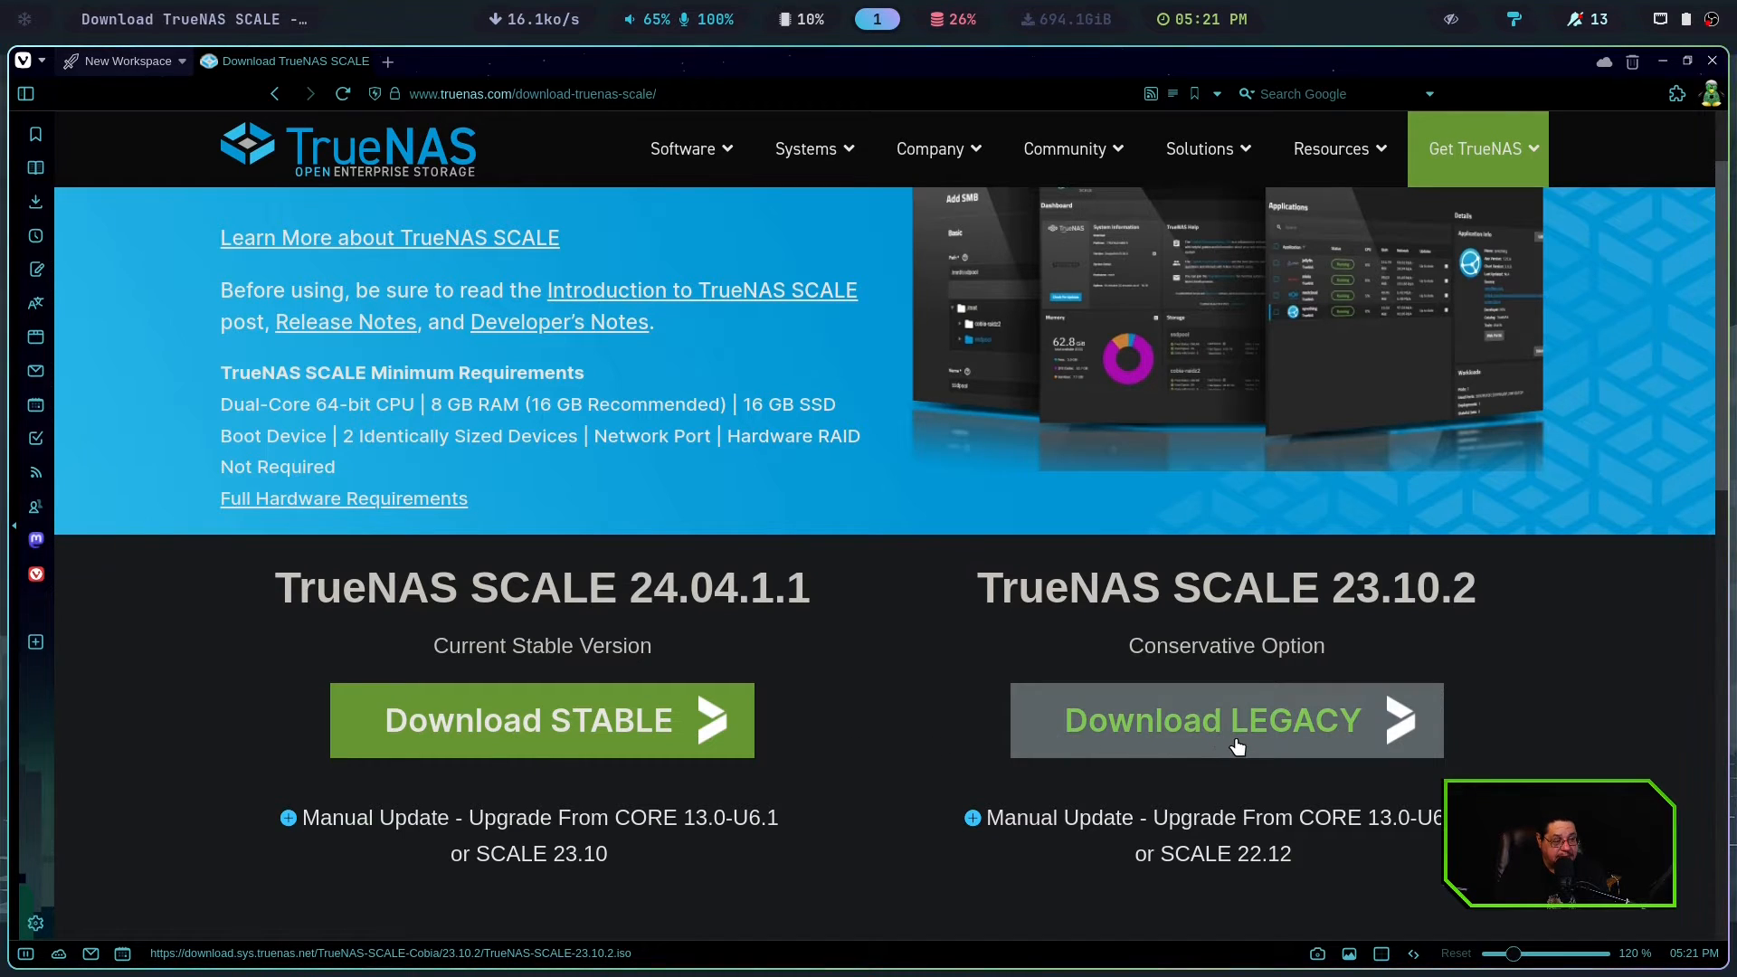
{"action": "left_click_drag", "start_coordinate": [631, 588], "coordinate": [823, 590]}
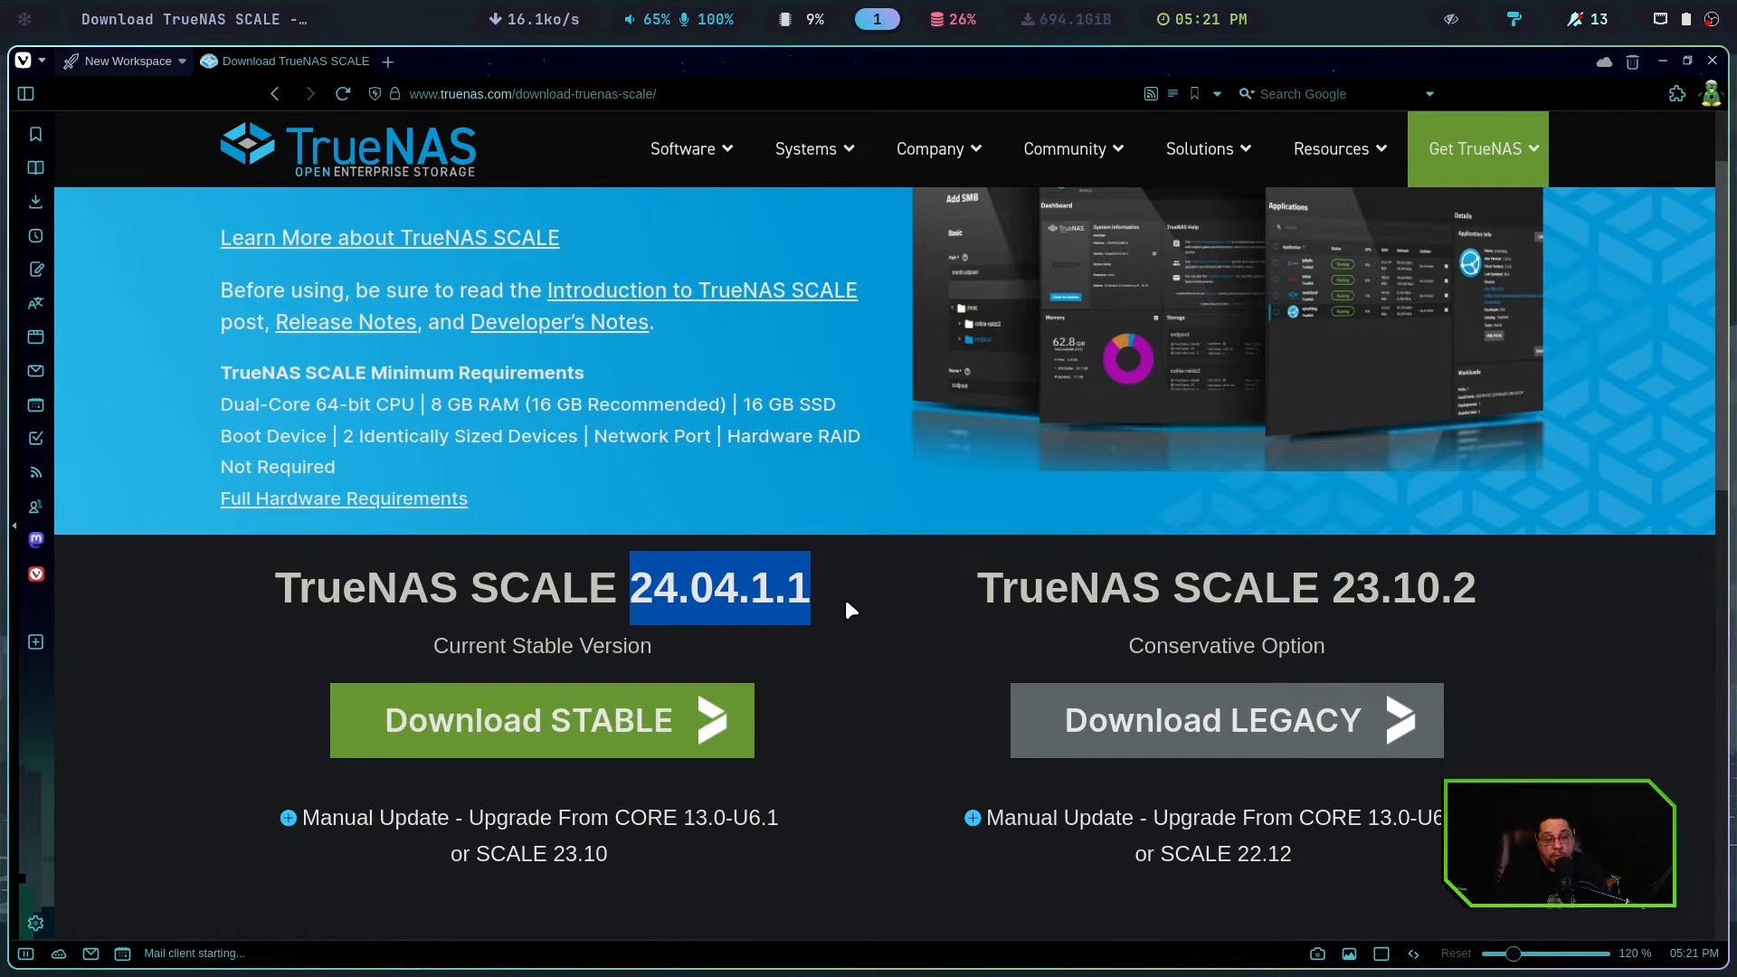
{"action": "left_click_drag", "start_coordinate": [1321, 590], "coordinate": [1524, 594]}
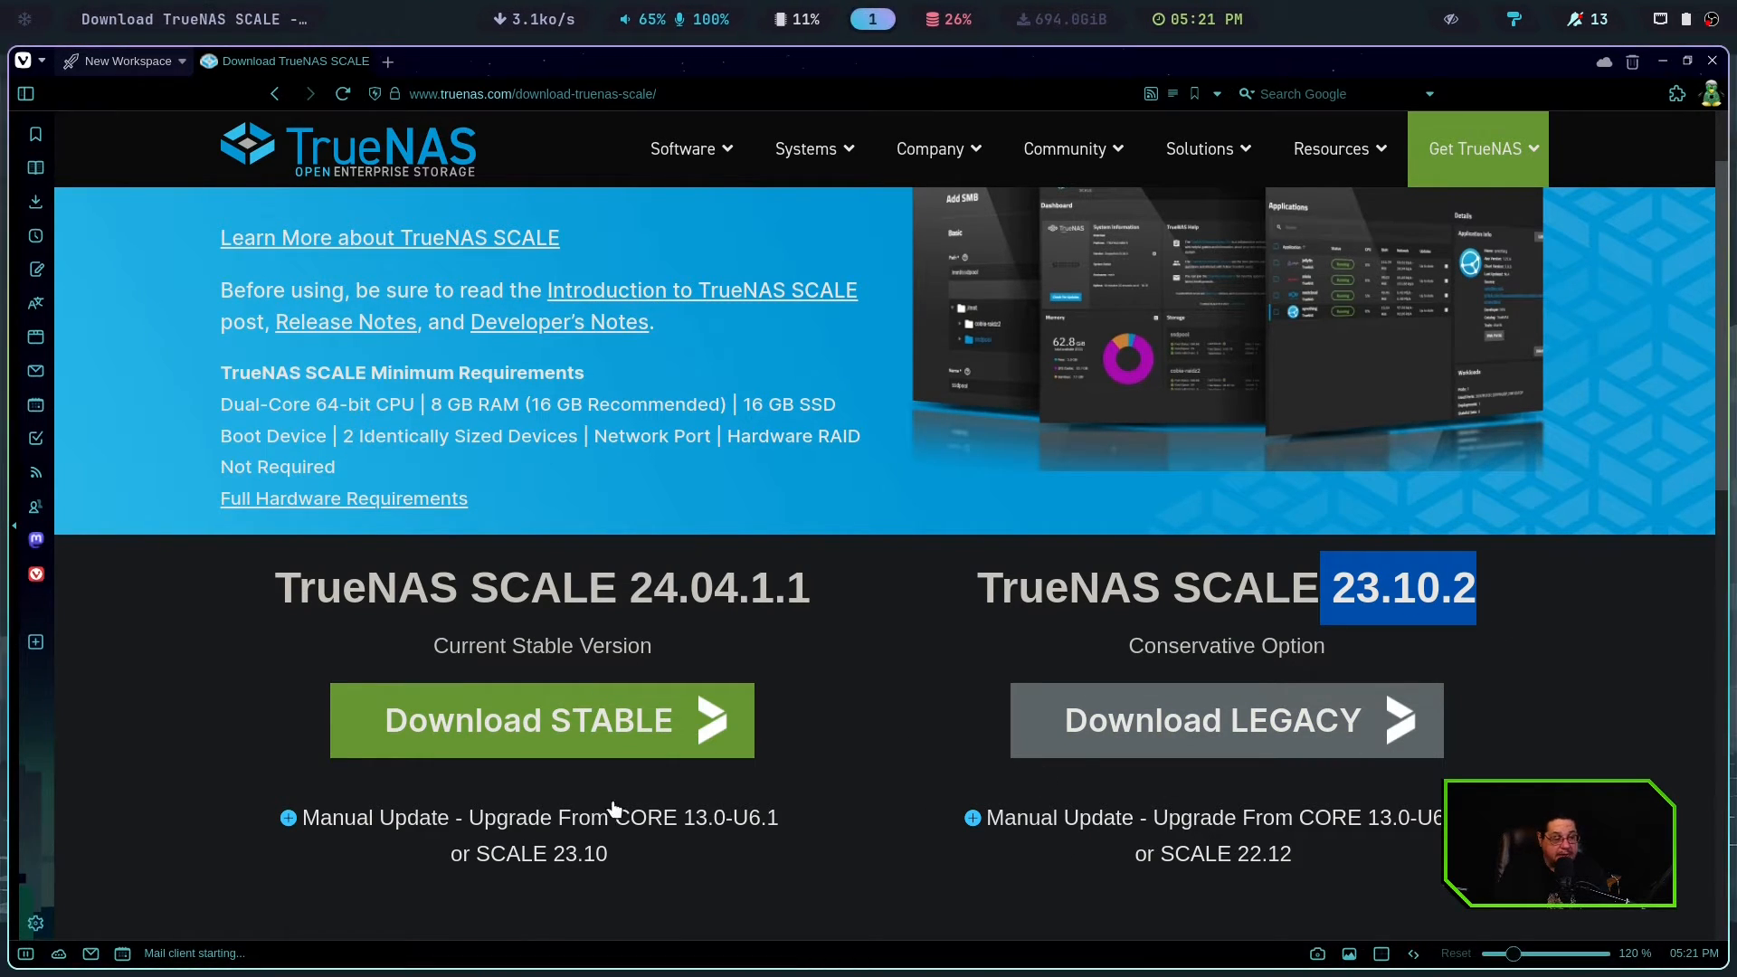
{"action": "left_click", "coordinate": [493, 721]}
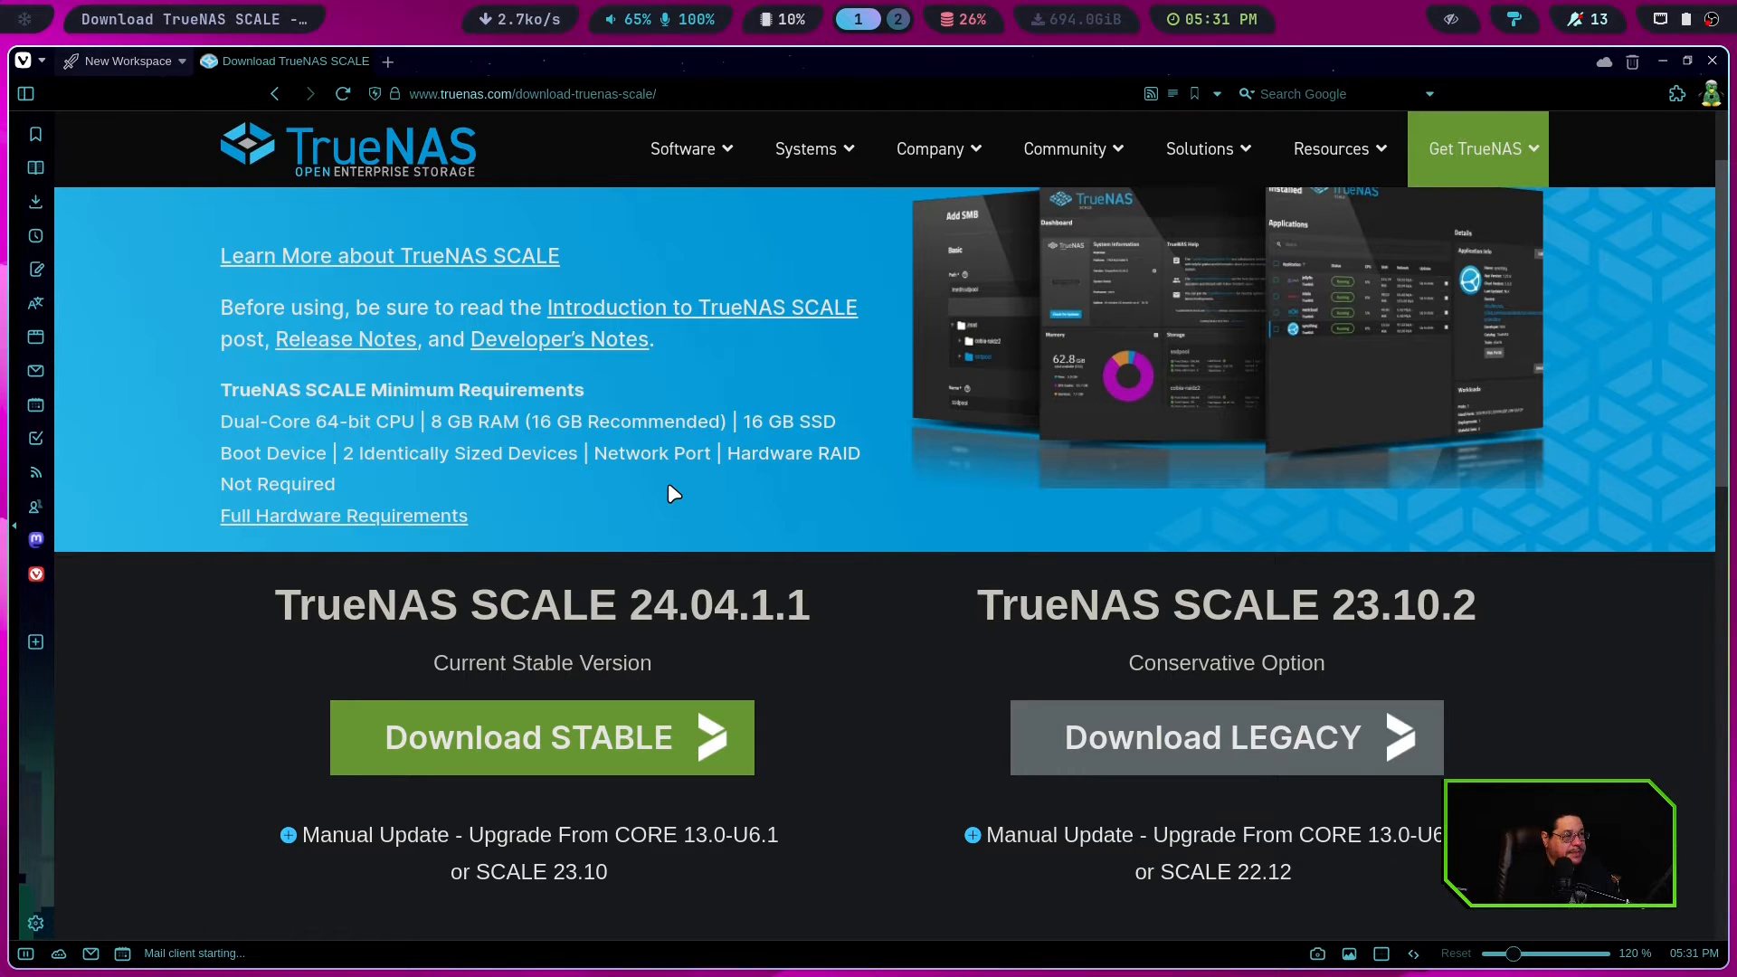
Switch to Thunar and set up restoring TrueNAS-SCALE-24.04.0.iso to the 1.0 TB EDILOCA EN206 disk in Disk Image Writer, cancelling before writing
{"action": "key", "text": "super+2"}
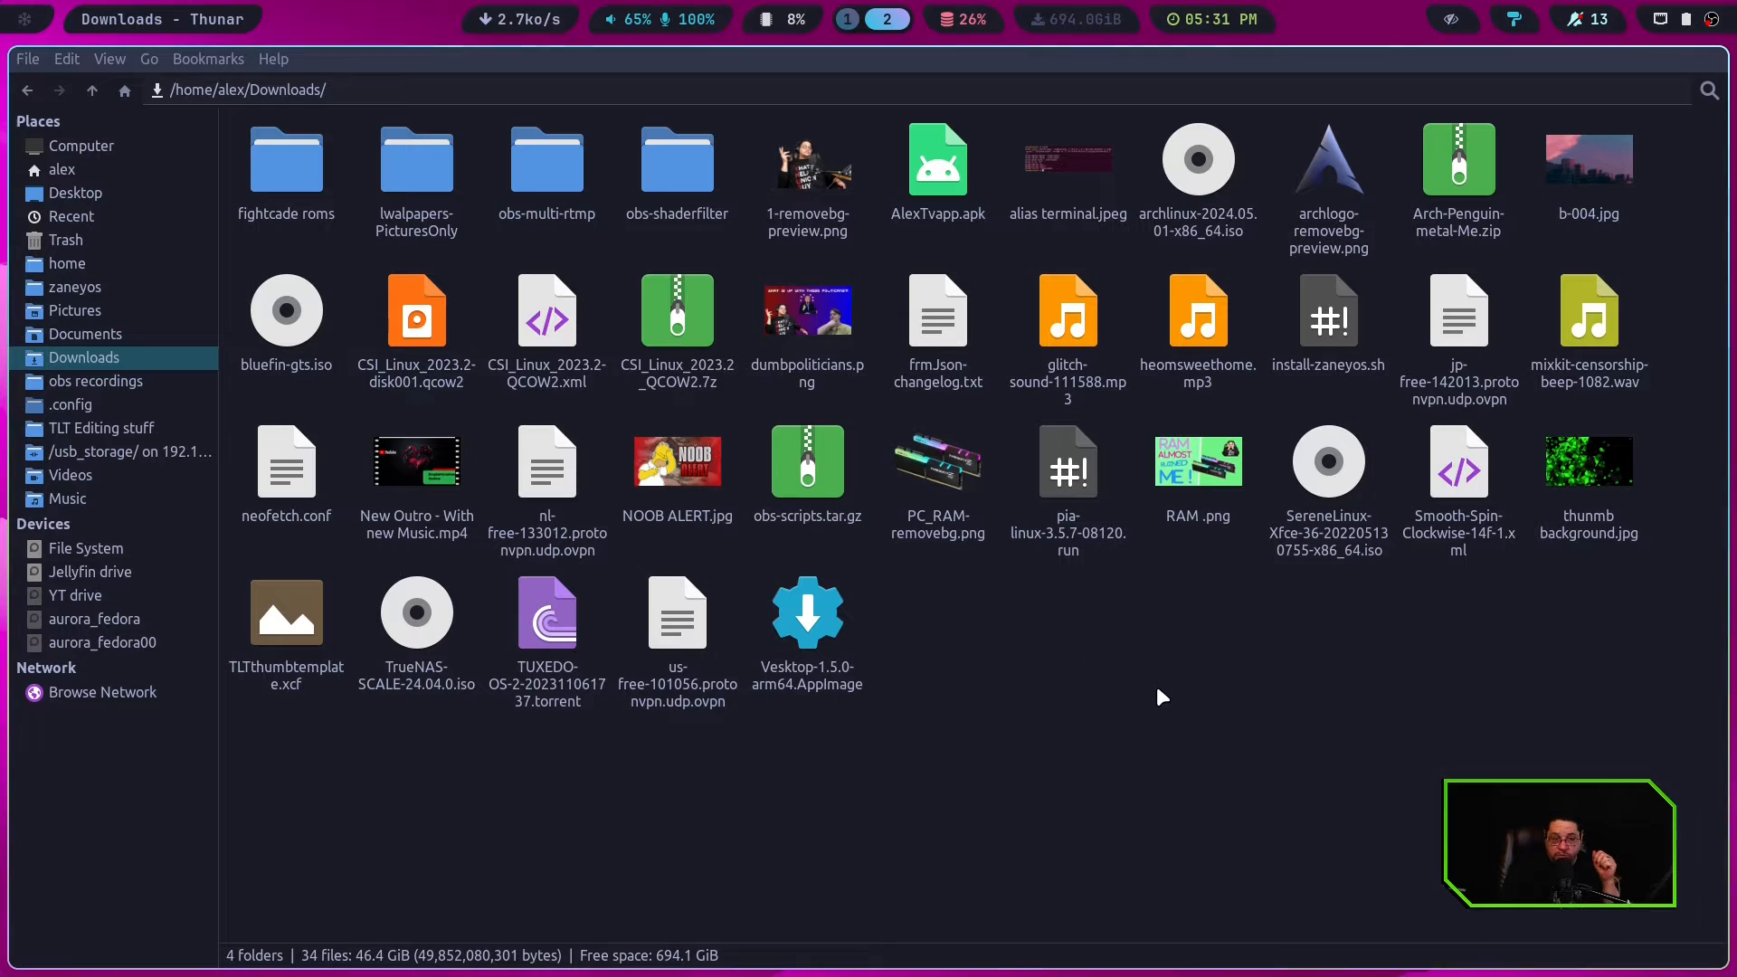
{"action": "right_click", "coordinate": [424, 640]}
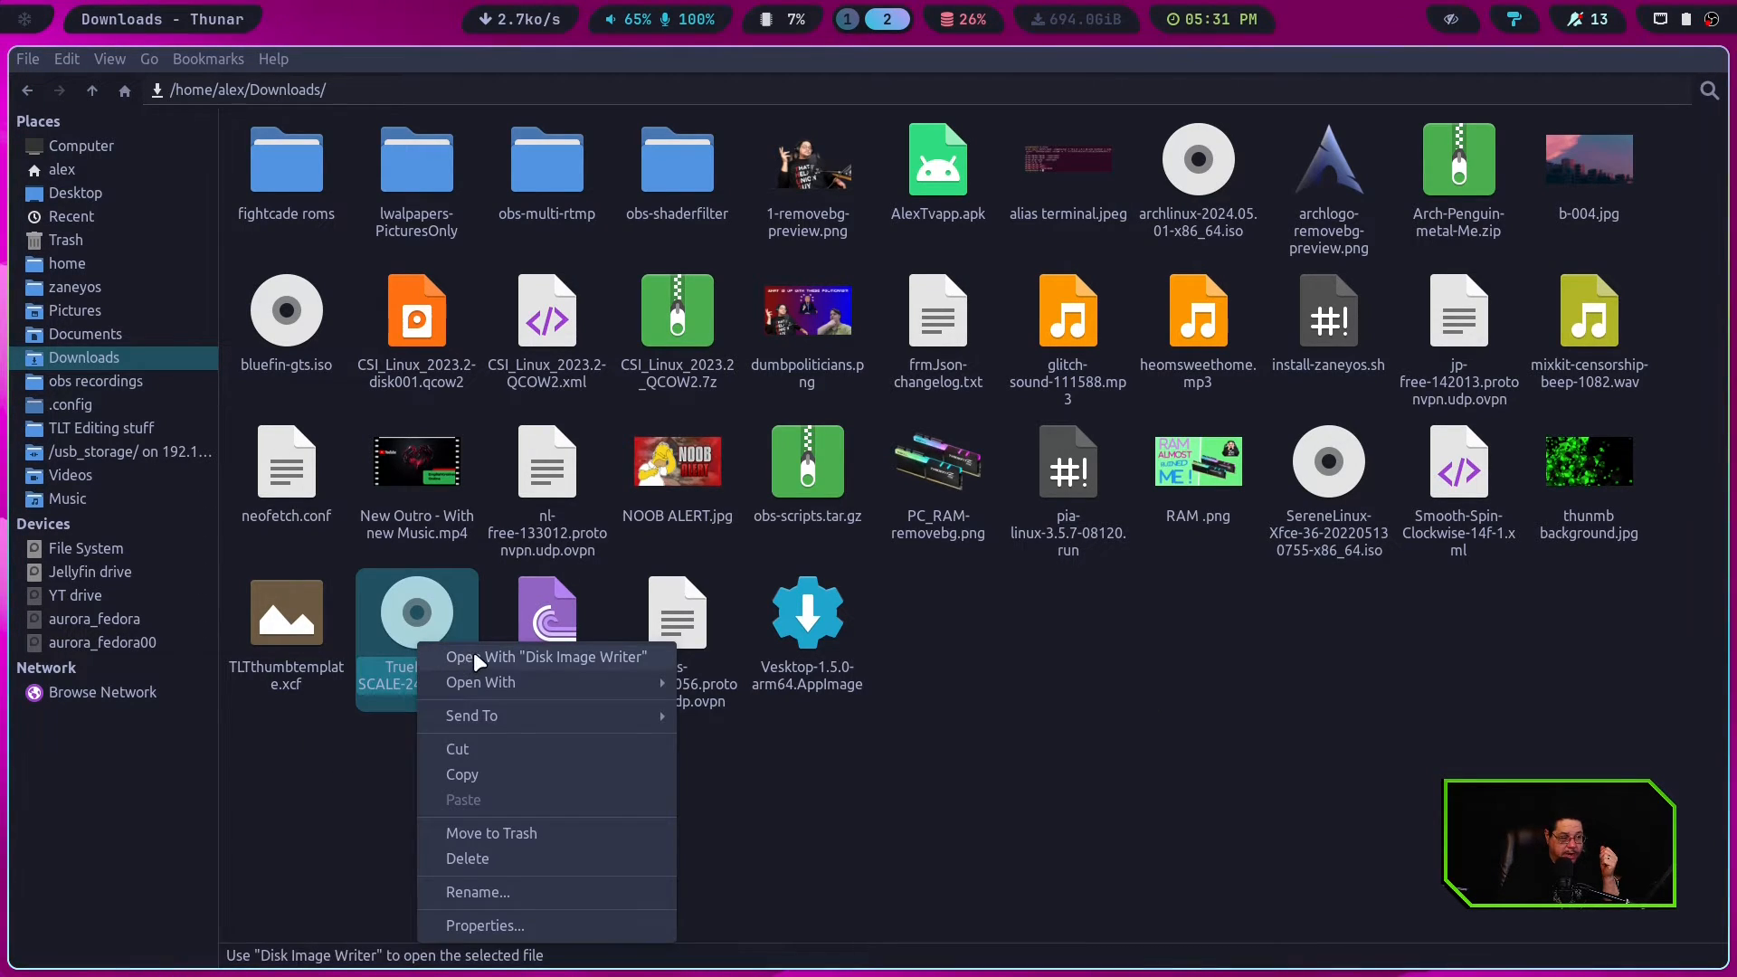
{"action": "left_click", "coordinate": [515, 659]}
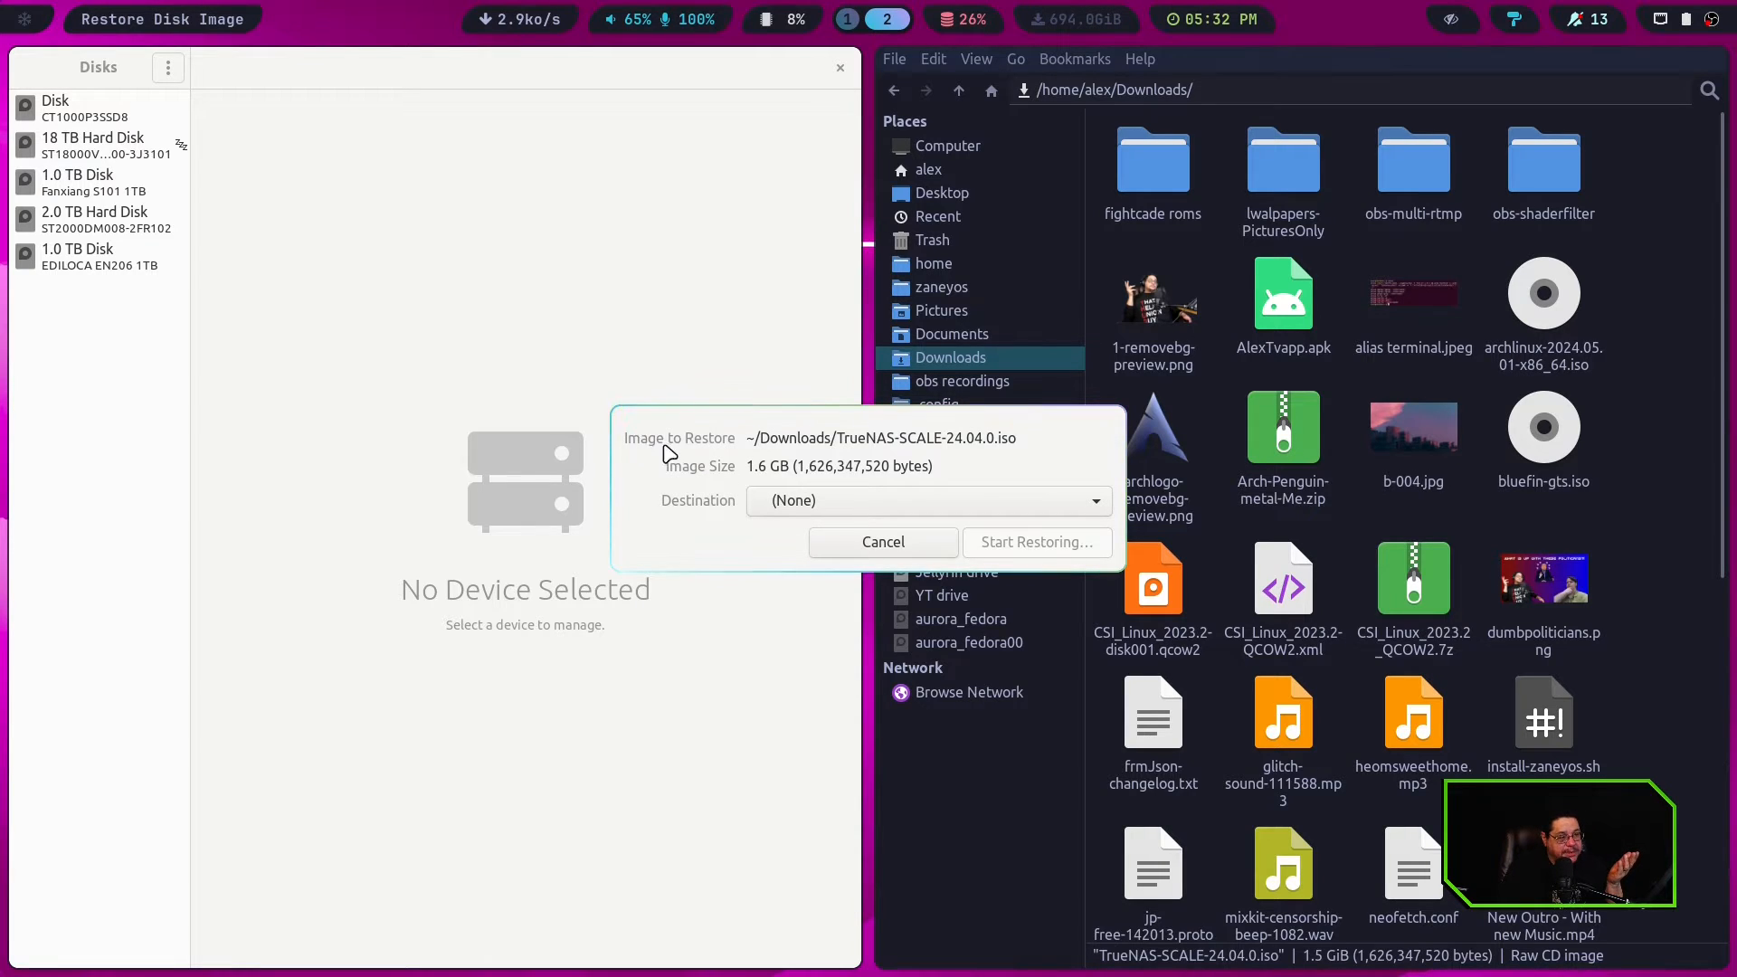
{"action": "left_click", "coordinate": [814, 499]}
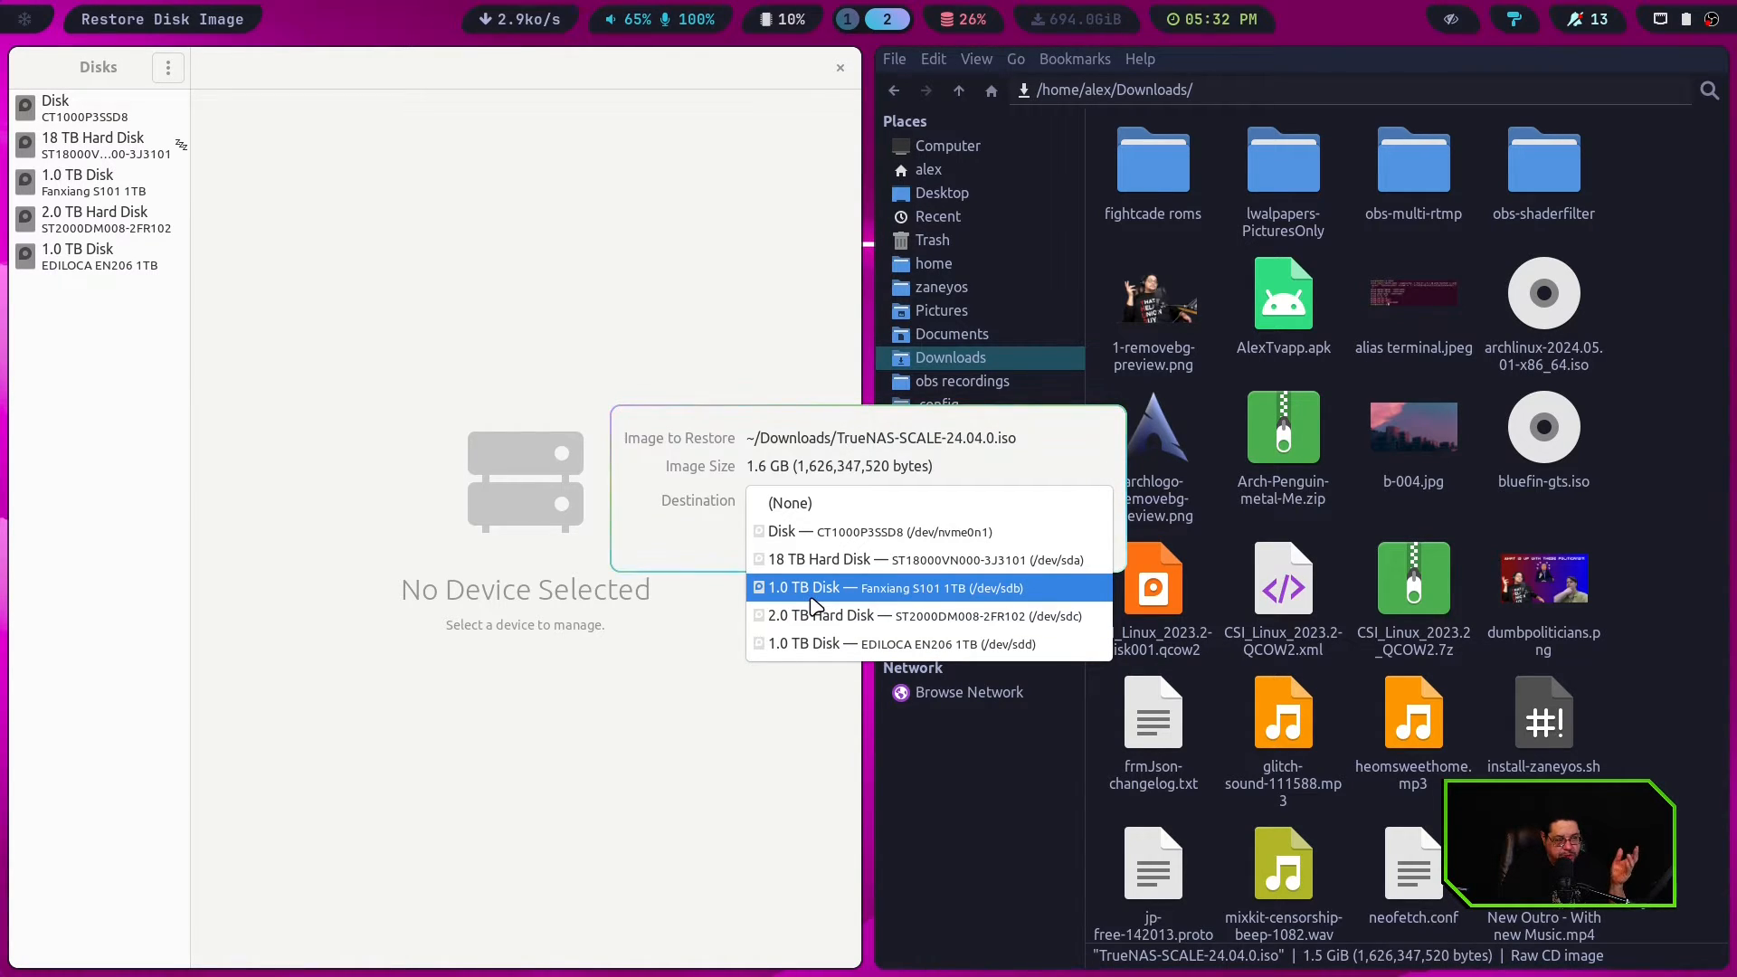
{"action": "left_click", "coordinate": [811, 644]}
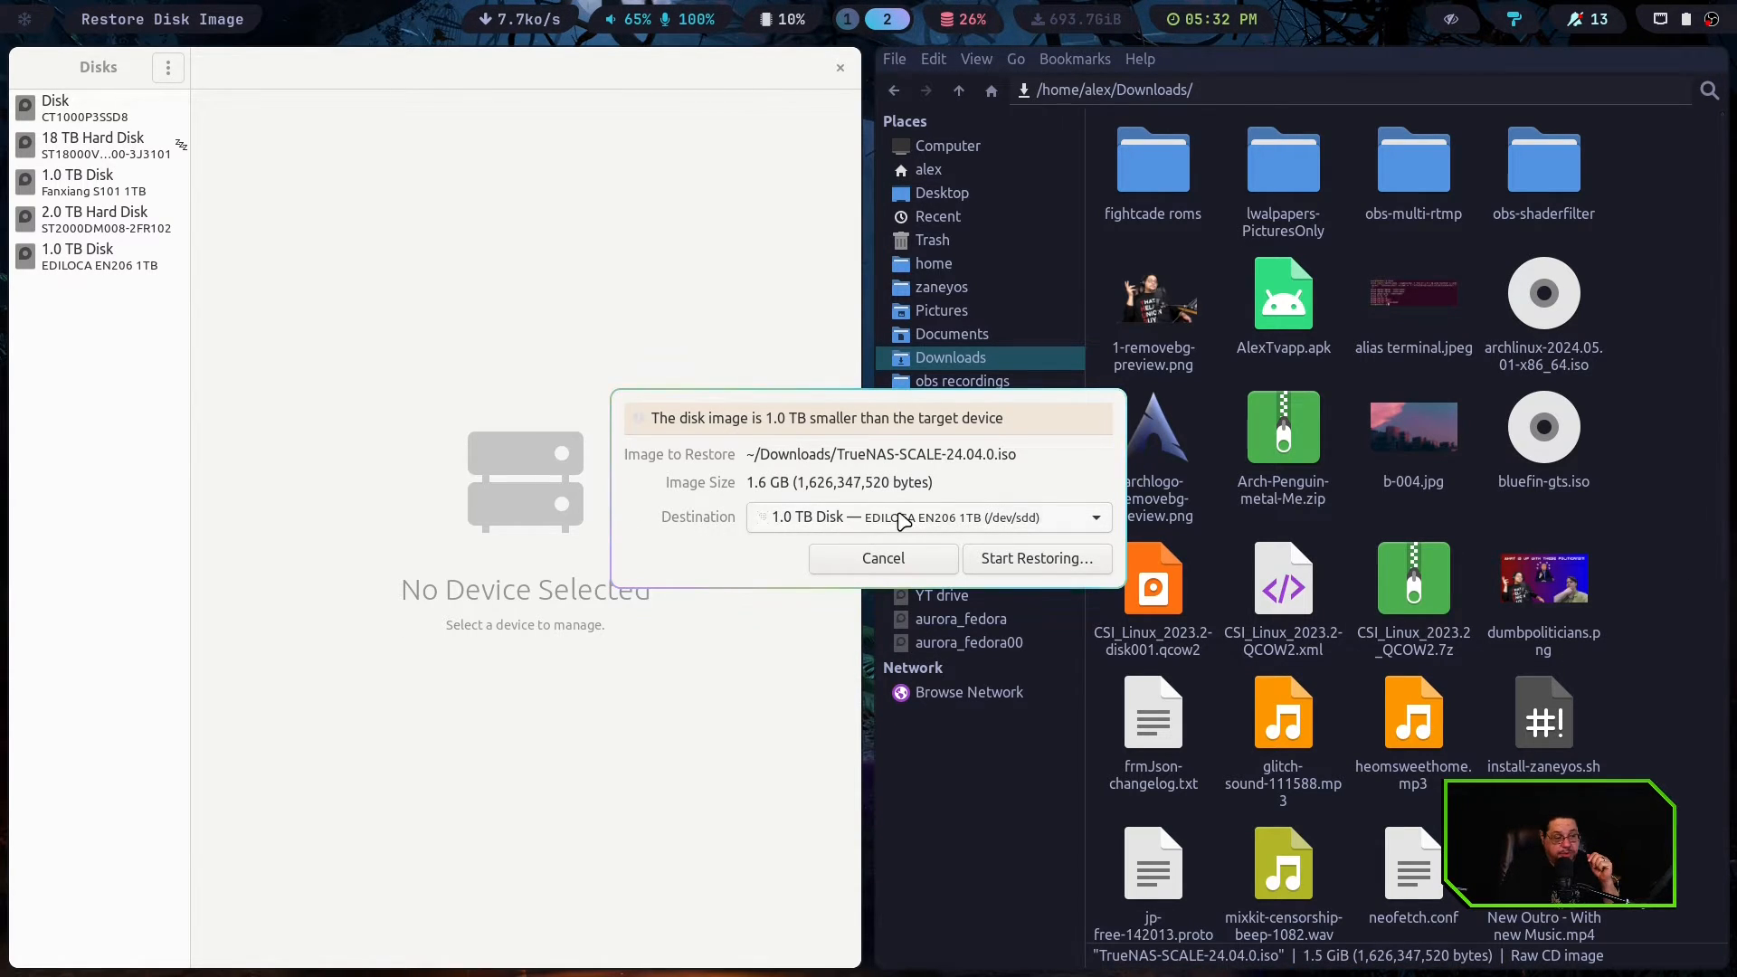
{"action": "left_click", "coordinate": [883, 559]}
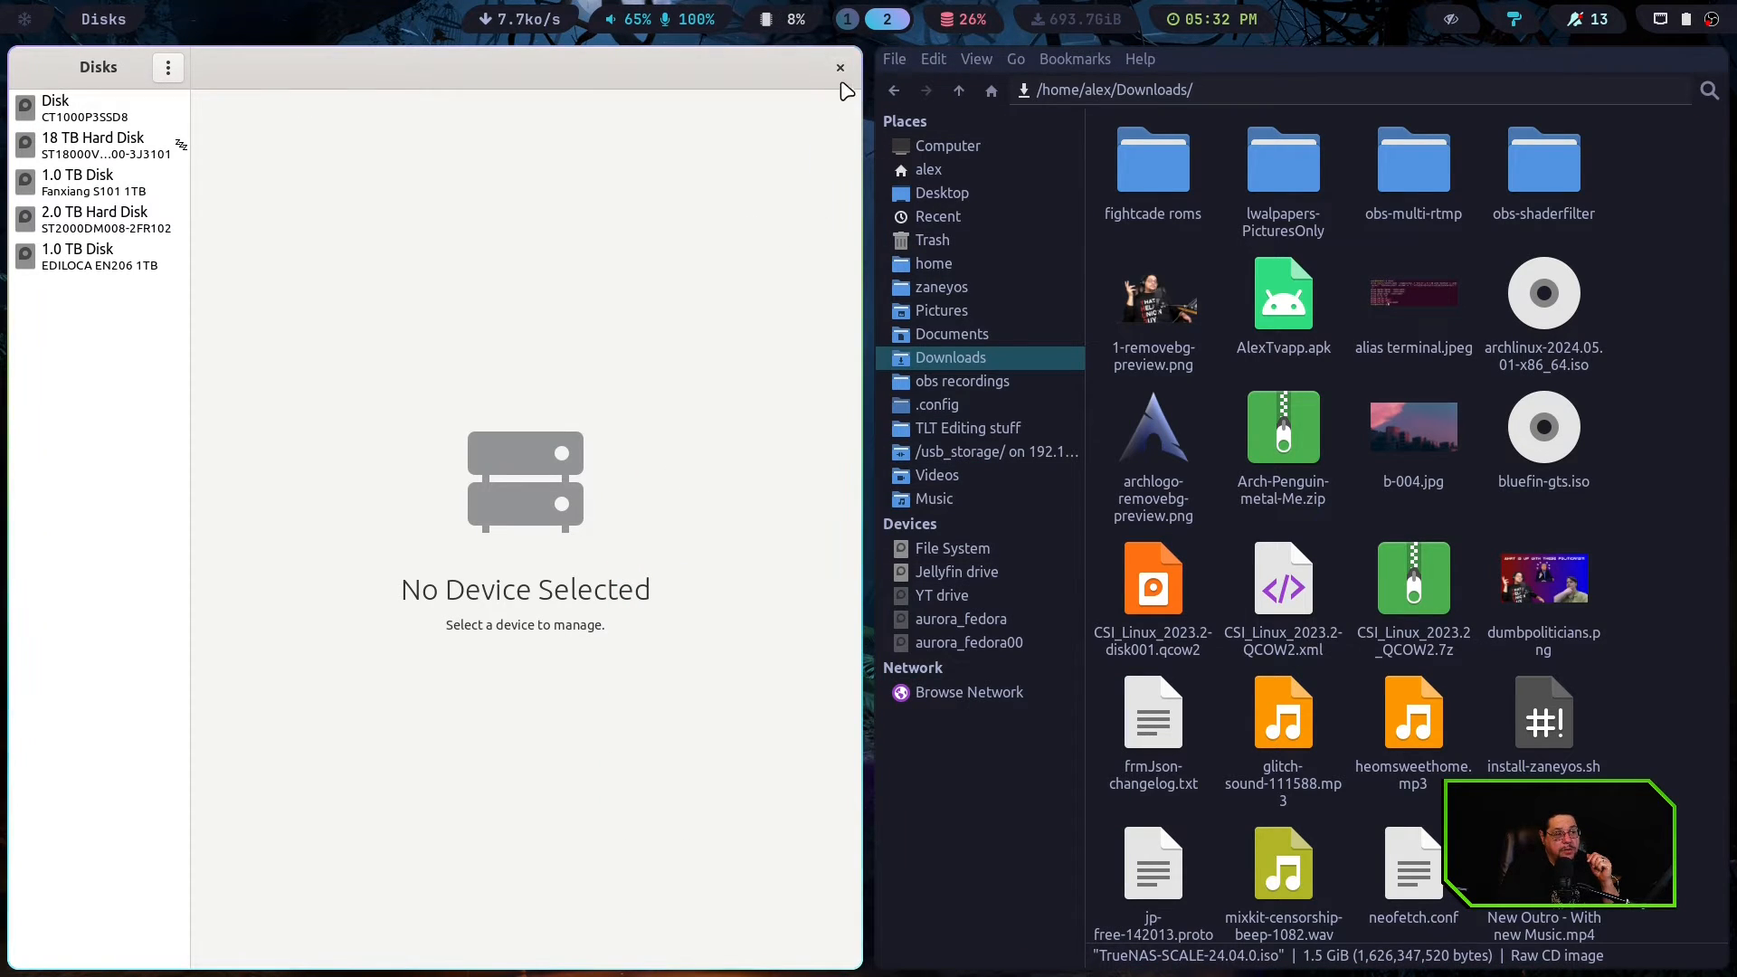
{"action": "left_click", "coordinate": [839, 68]}
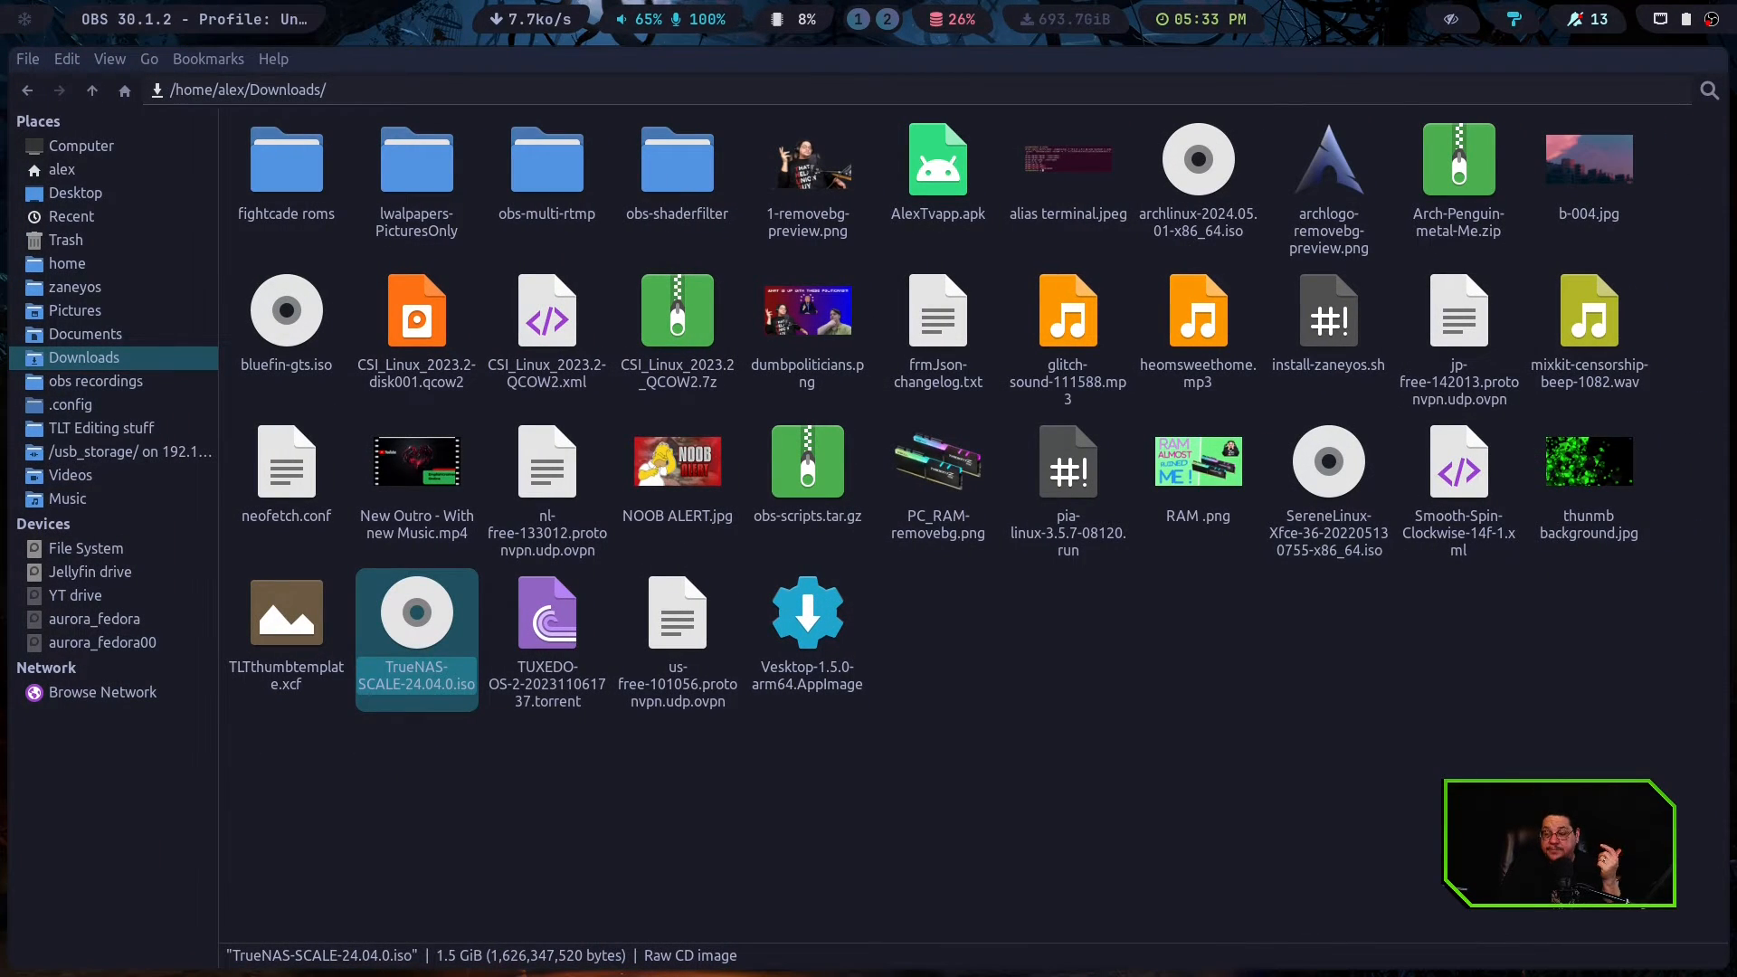
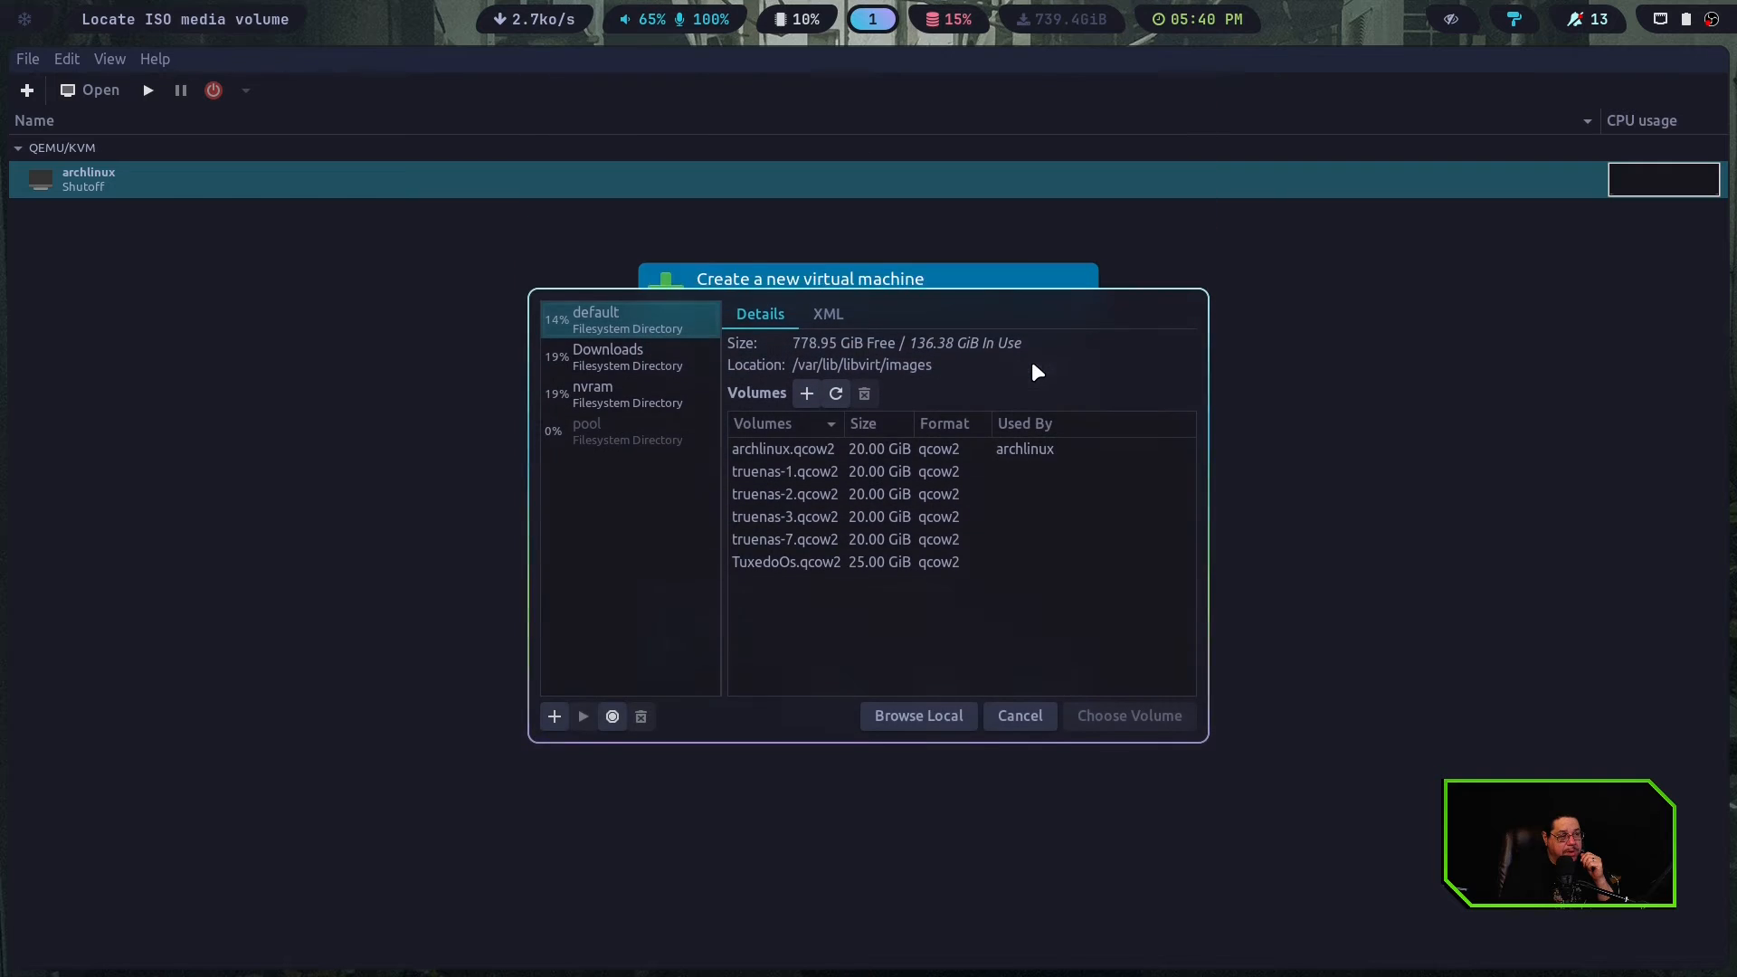
Choose TrueNAS-SCALE-24.04.0.iso from the Downloads storage pool as the new virtual machine's install media
{"action": "left_click", "coordinate": [637, 342]}
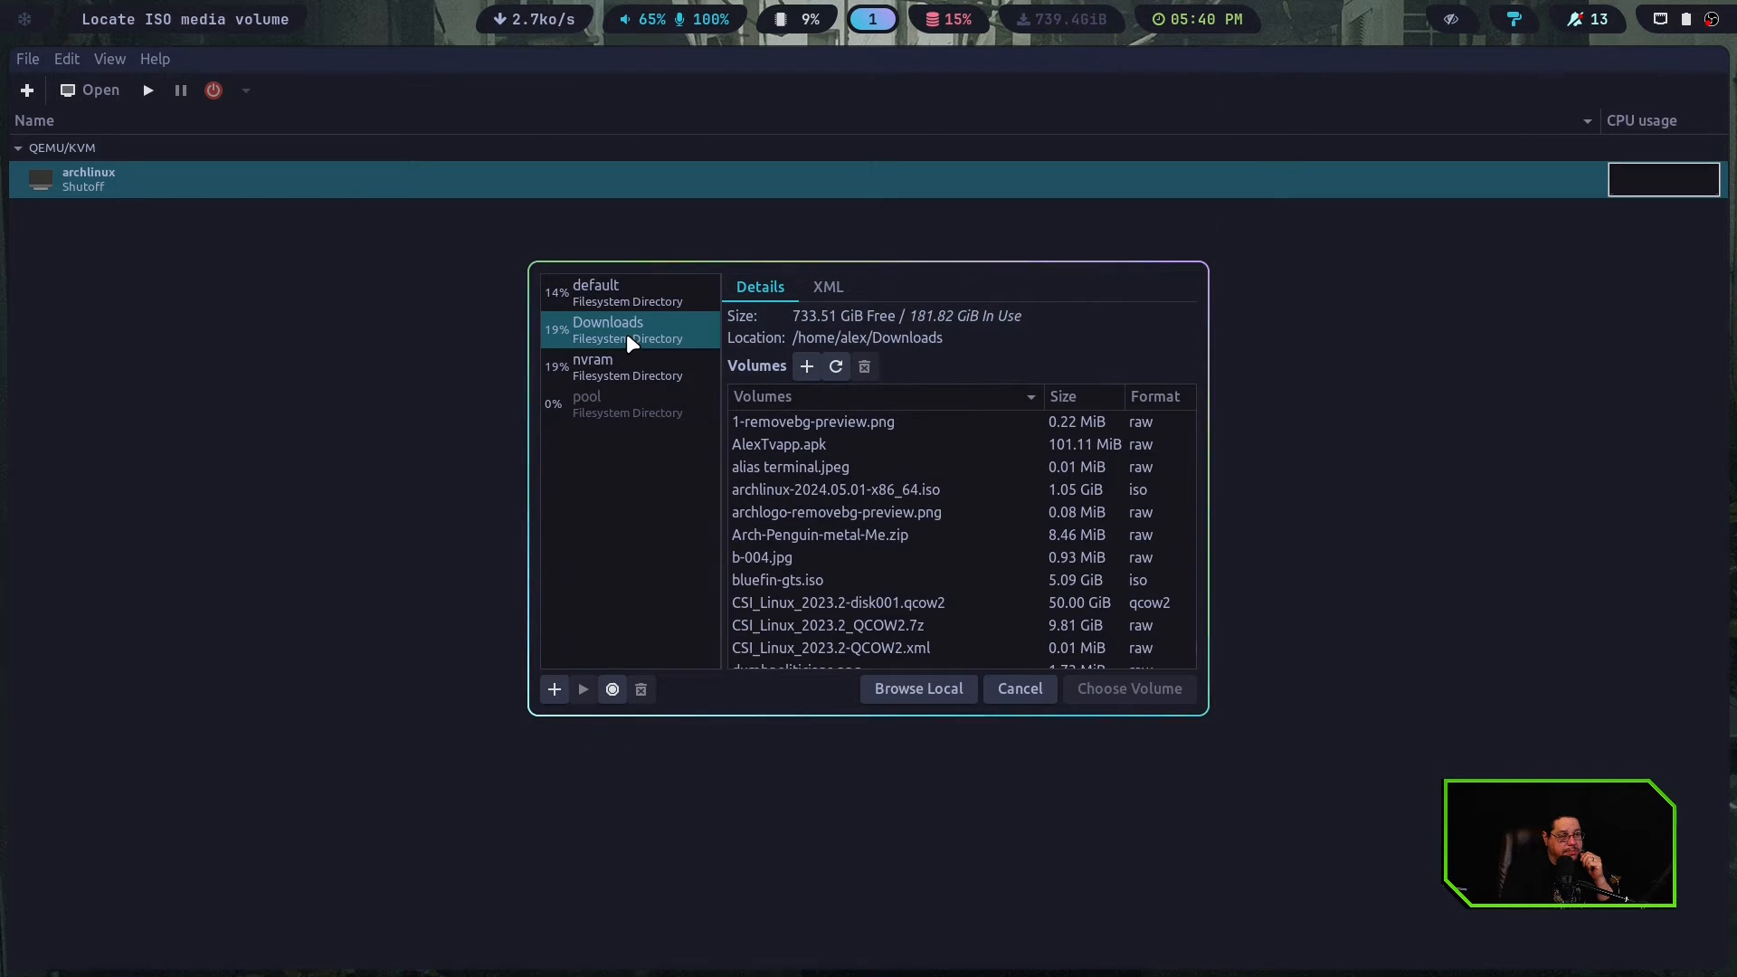
{"action": "scroll", "coordinate": [884, 563], "scroll_direction": "down", "scroll_amount": 5}
{"action": "scroll", "coordinate": [902, 577], "scroll_direction": "down", "scroll_amount": 5}
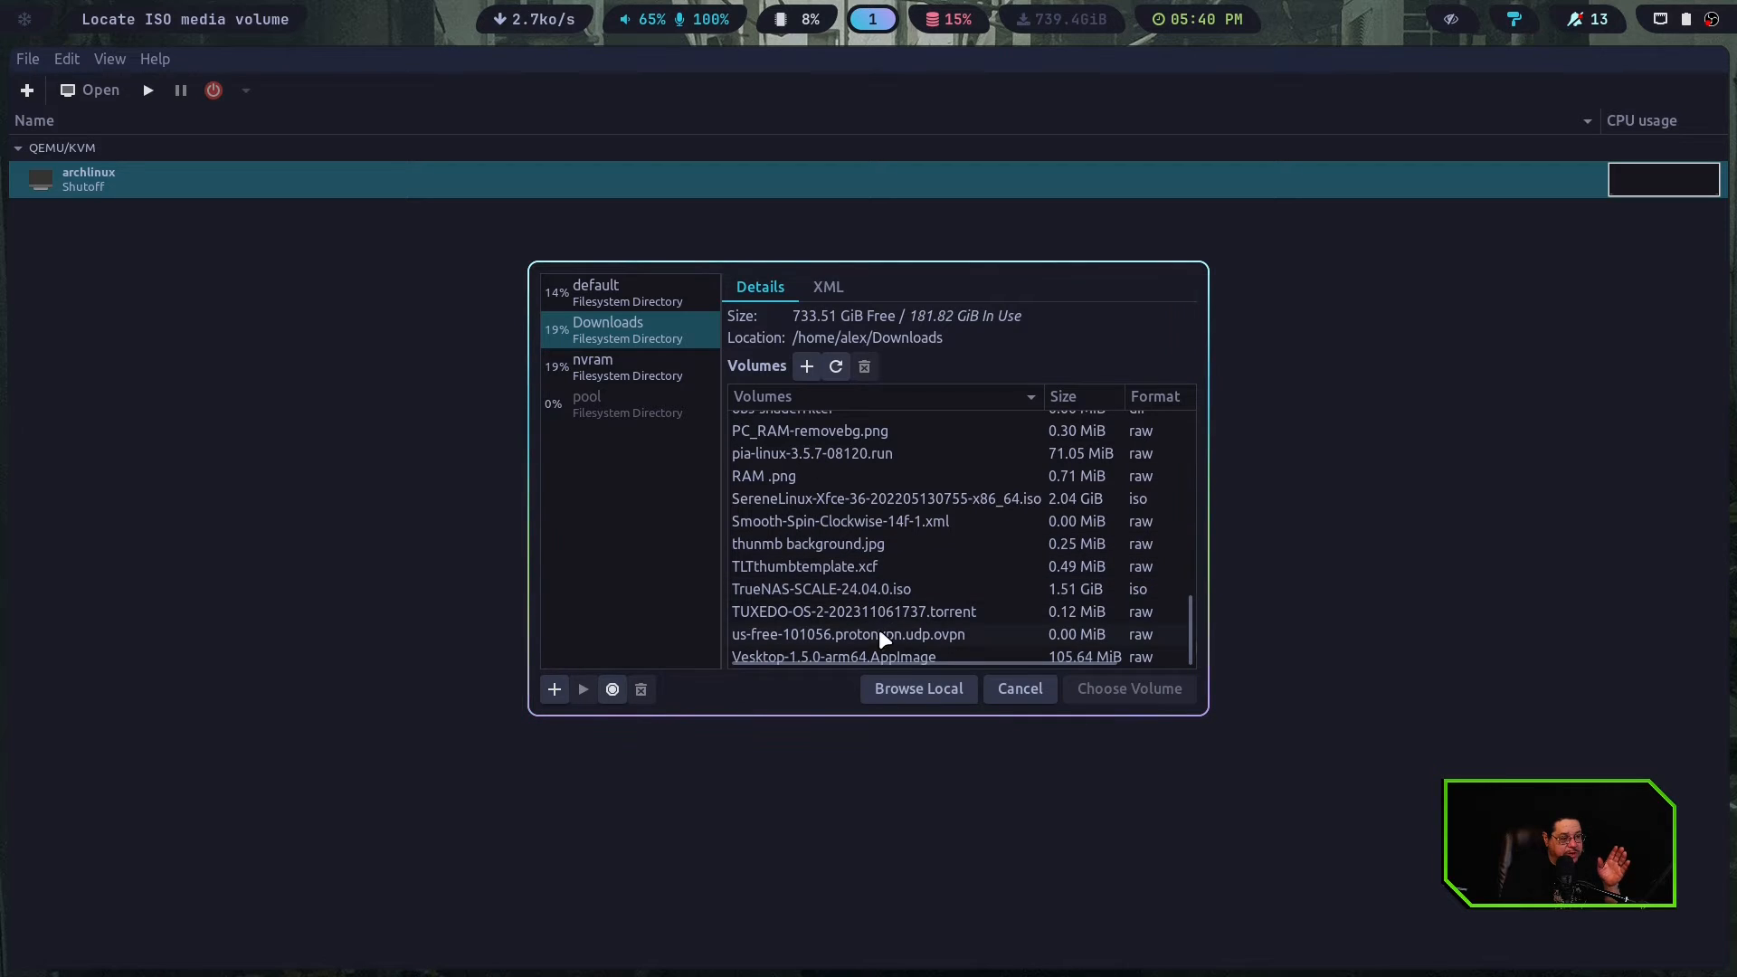
{"action": "left_click", "coordinate": [899, 688]}
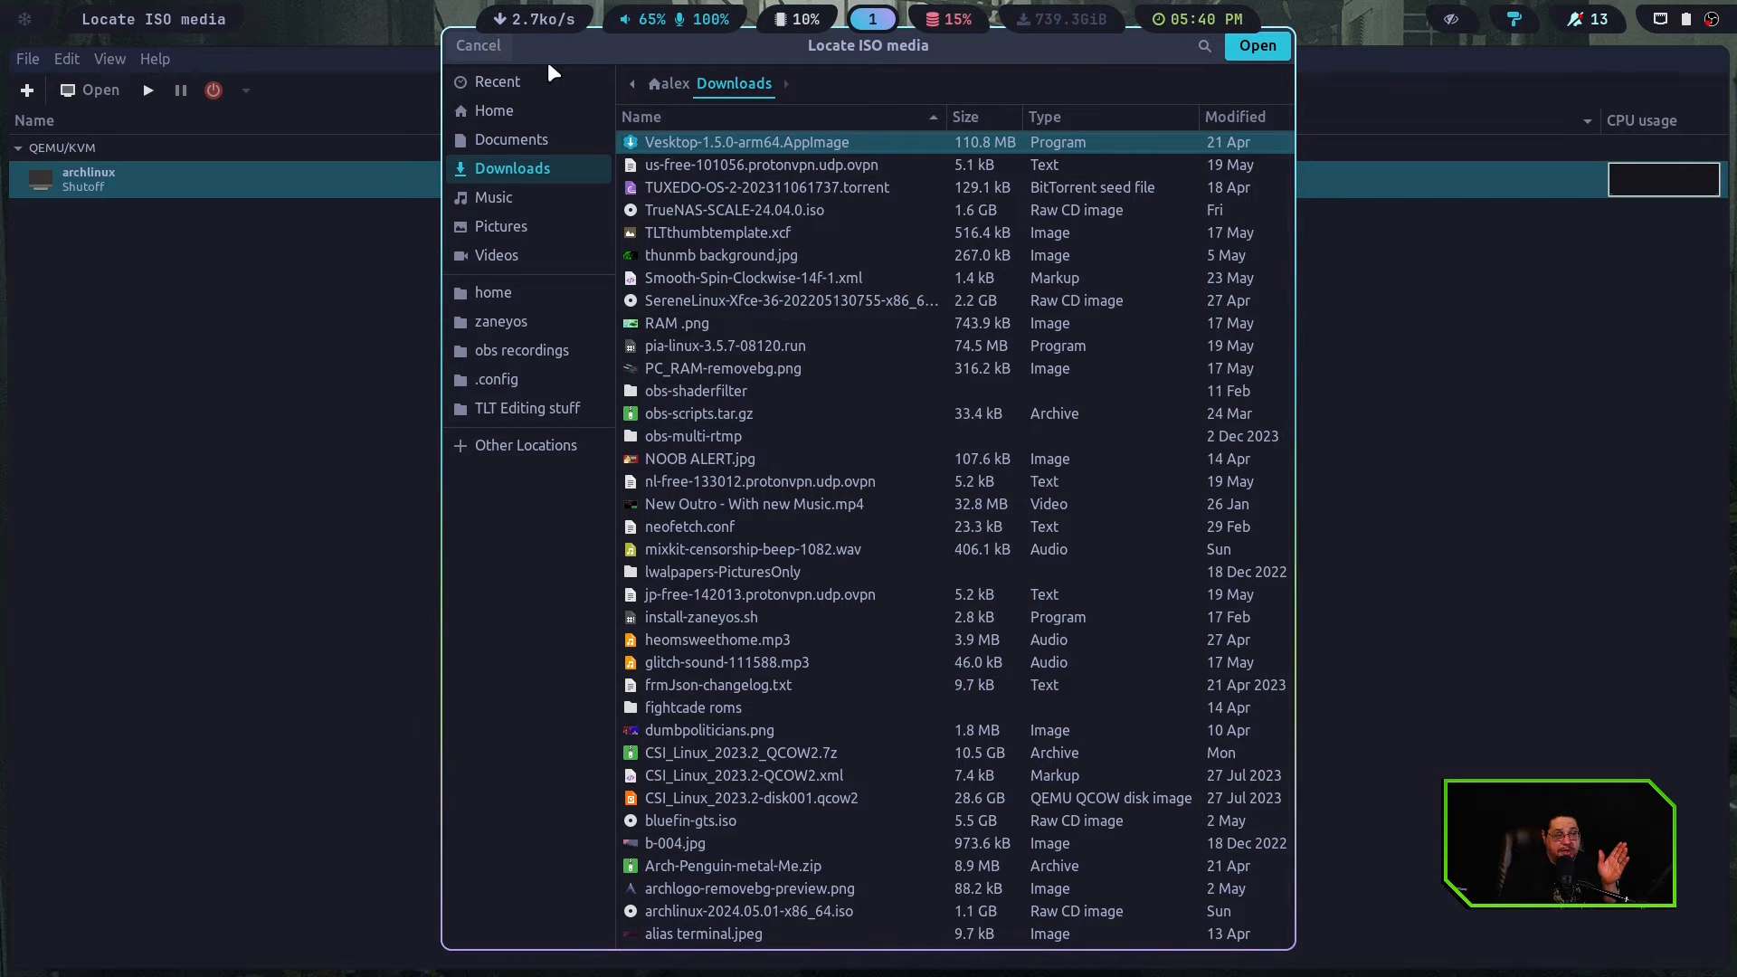
{"action": "left_click", "coordinate": [509, 46]}
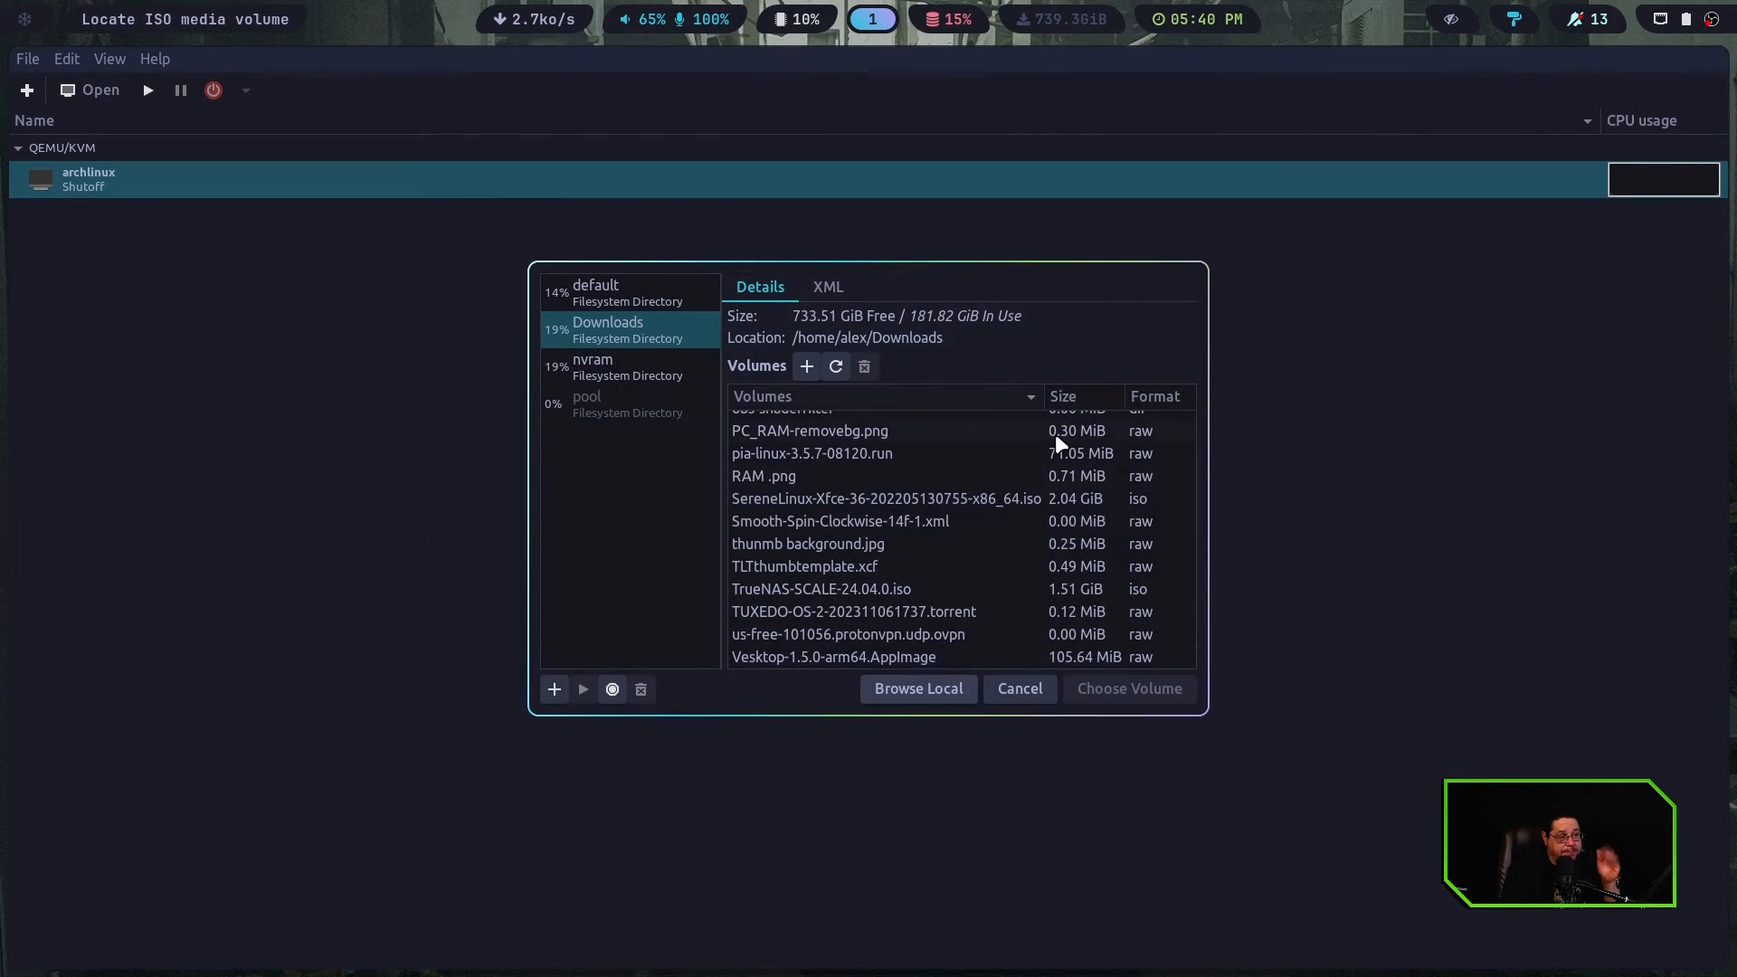
{"action": "left_click", "coordinate": [762, 588]}
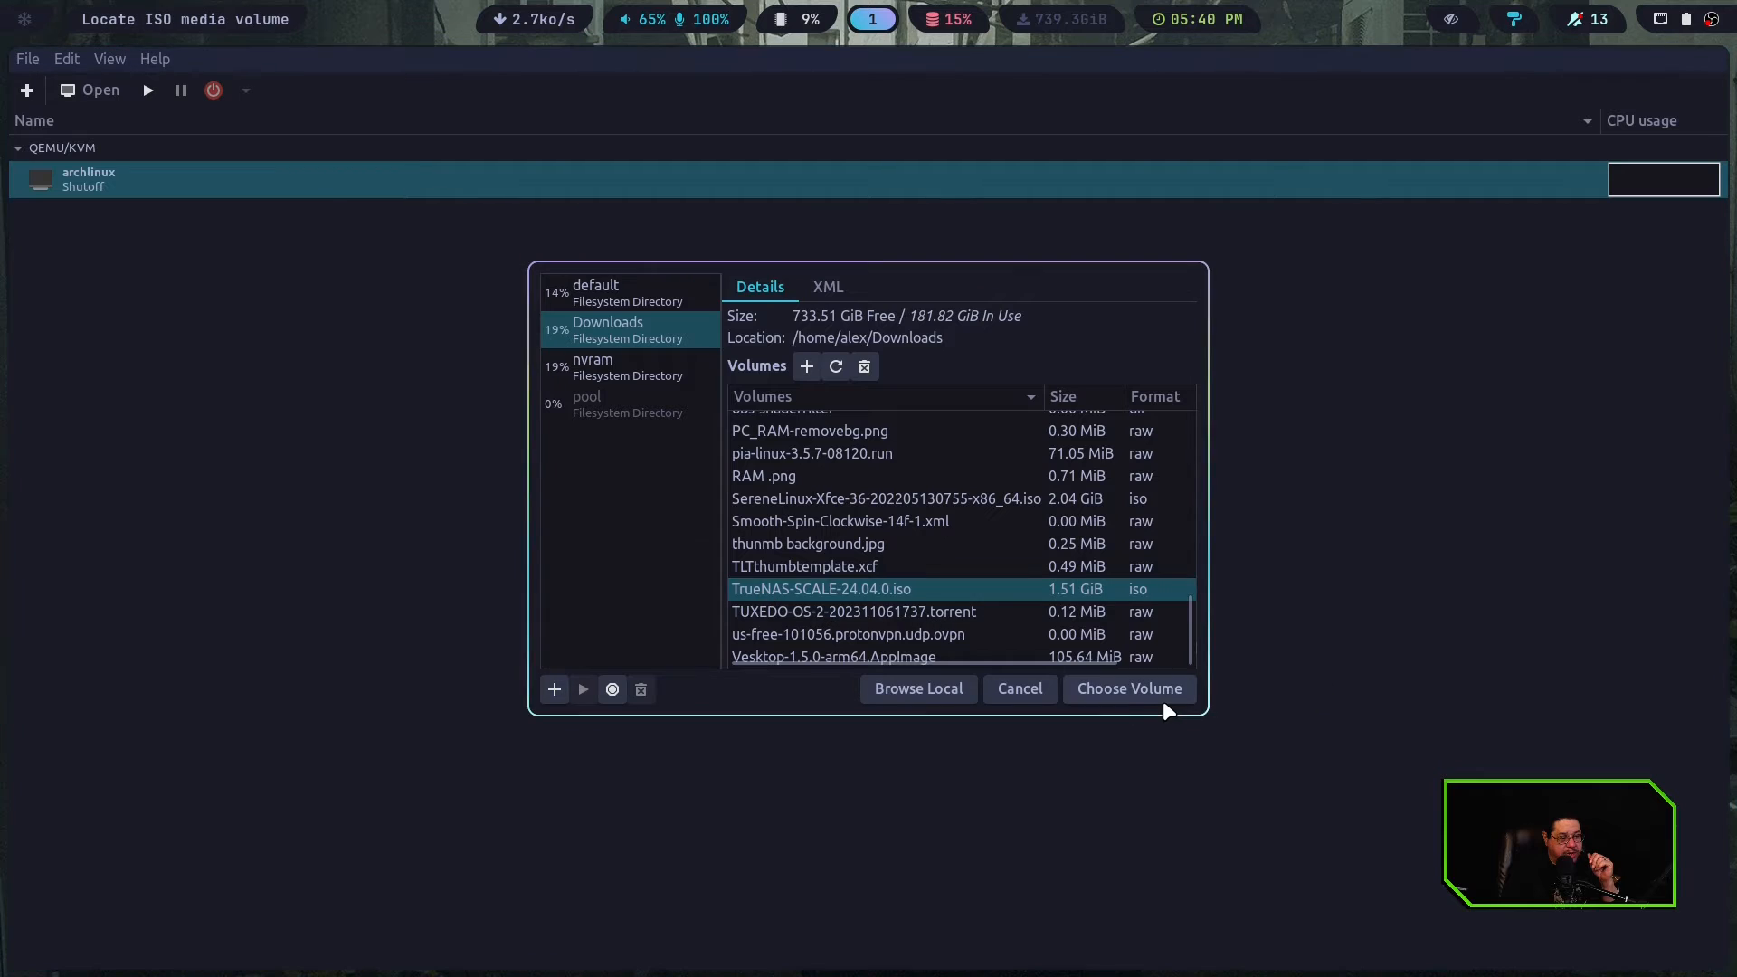
{"action": "left_click", "coordinate": [1129, 686]}
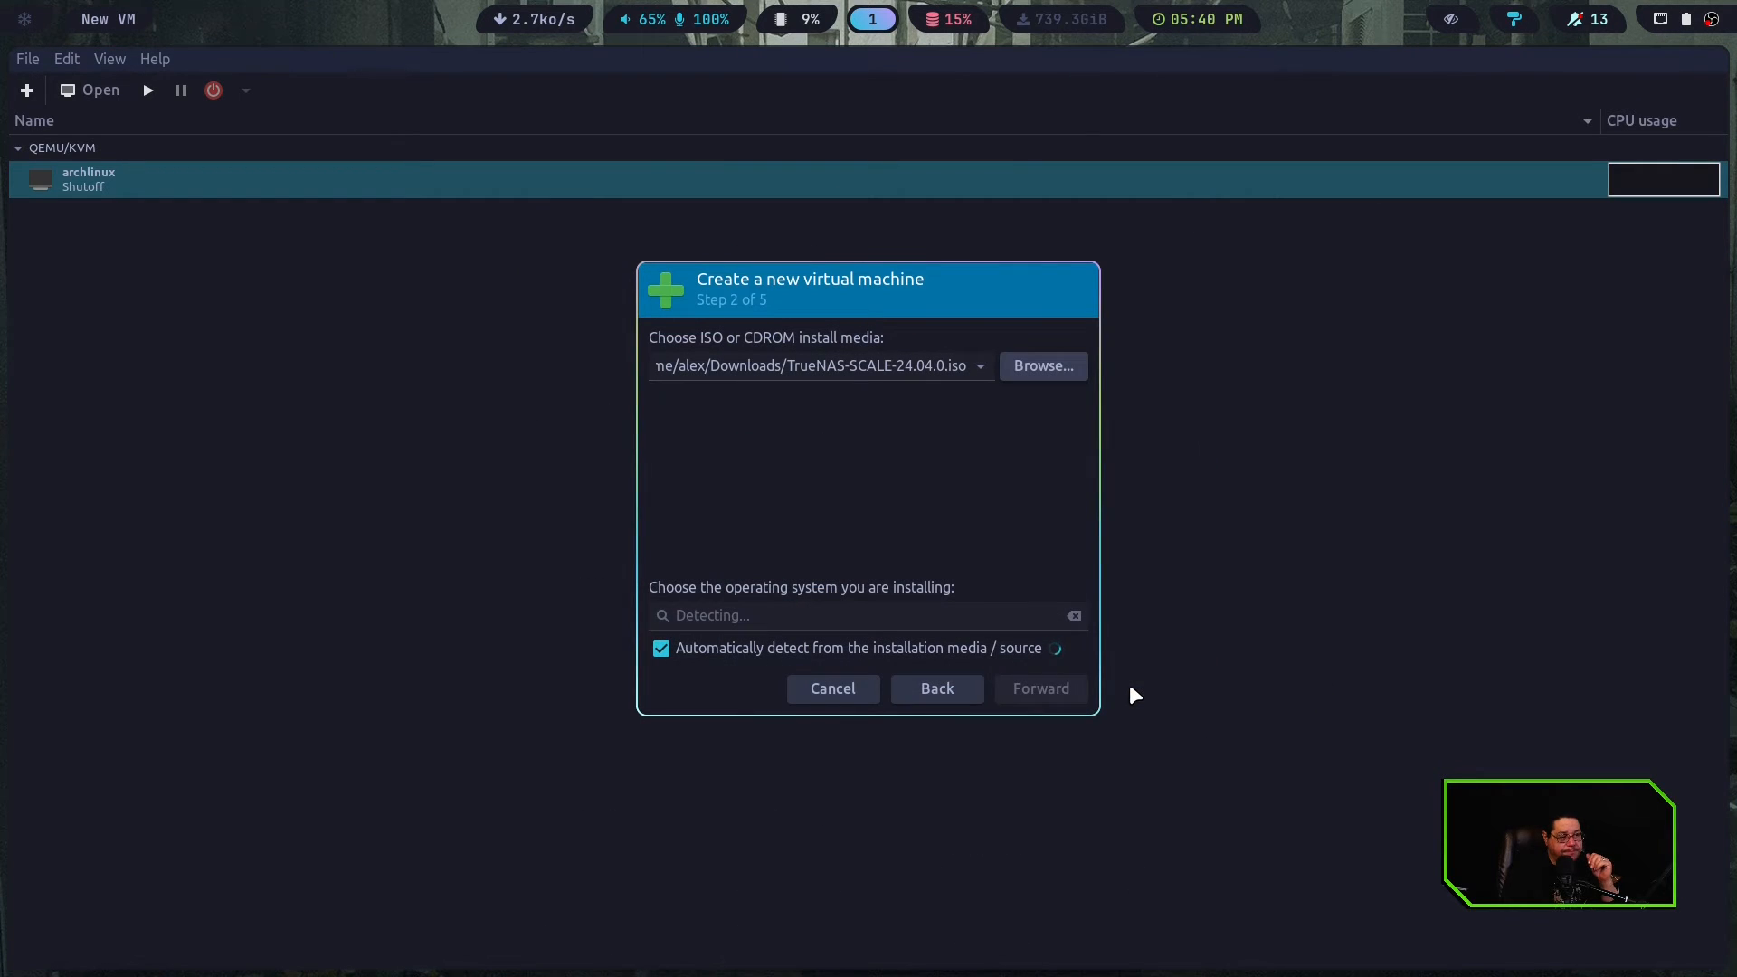
Turn off automatic operating system detection, choose Debian 12 as the operating system, and continue to the memory and CPU settings
{"action": "left_click", "coordinate": [661, 649]}
{"action": "left_click", "coordinate": [715, 621]}
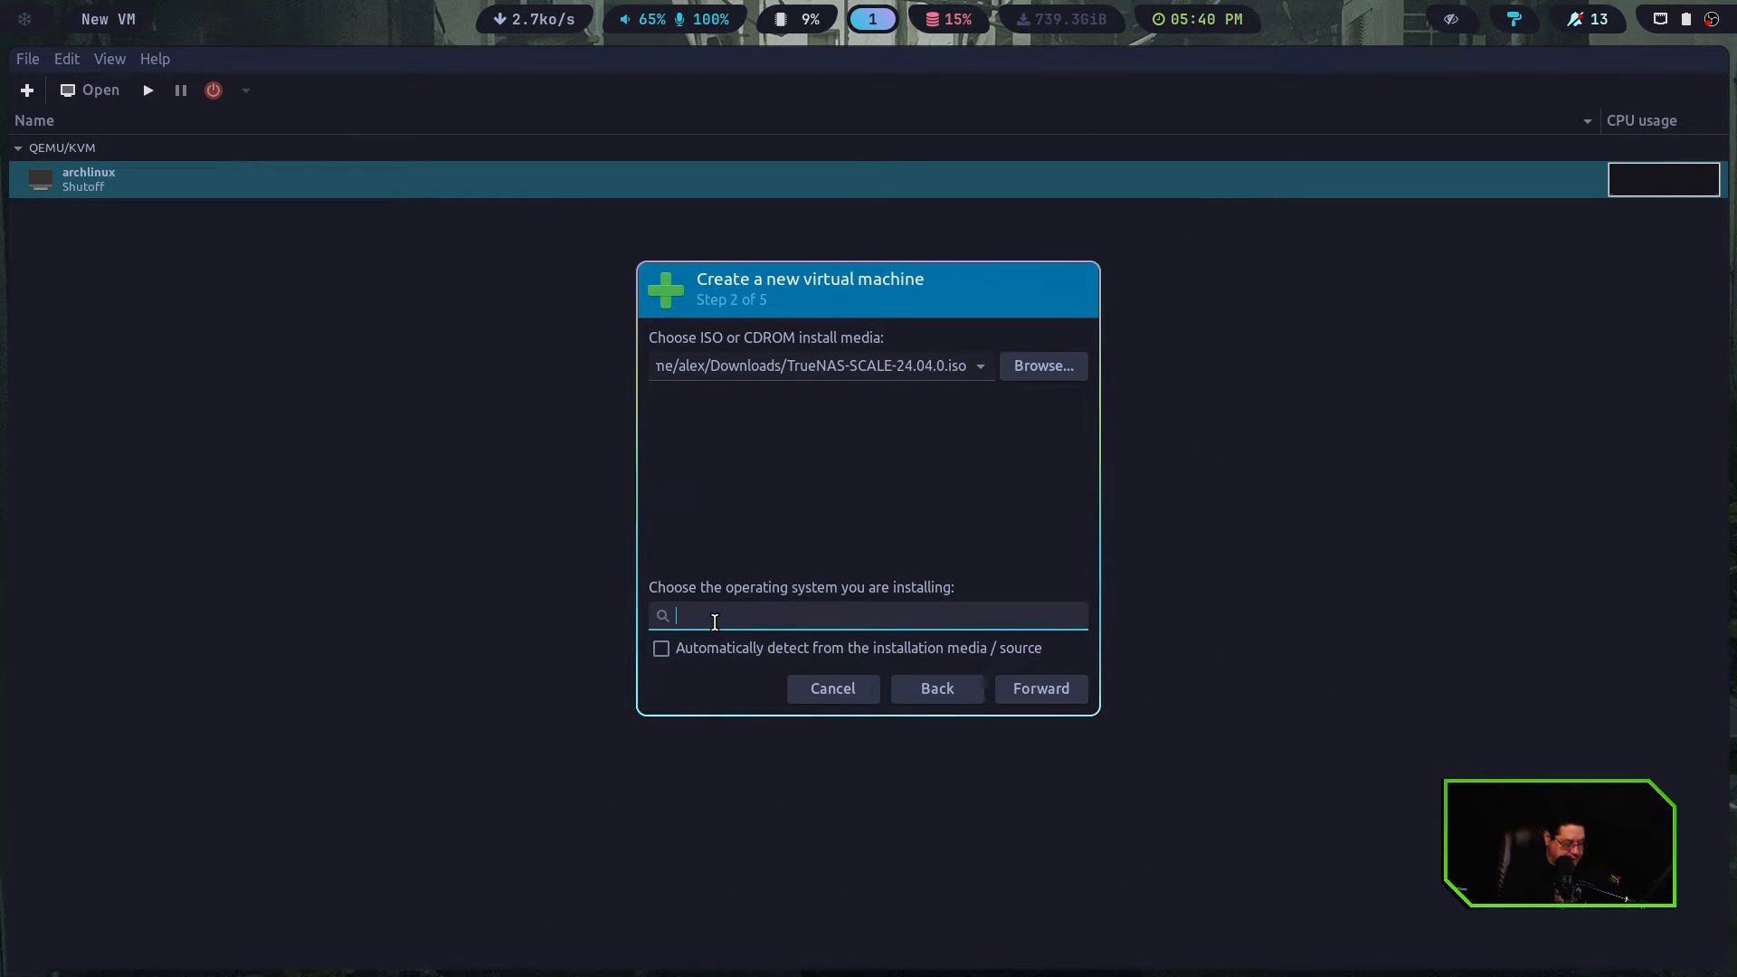
{"action": "type", "text": "Debian"}
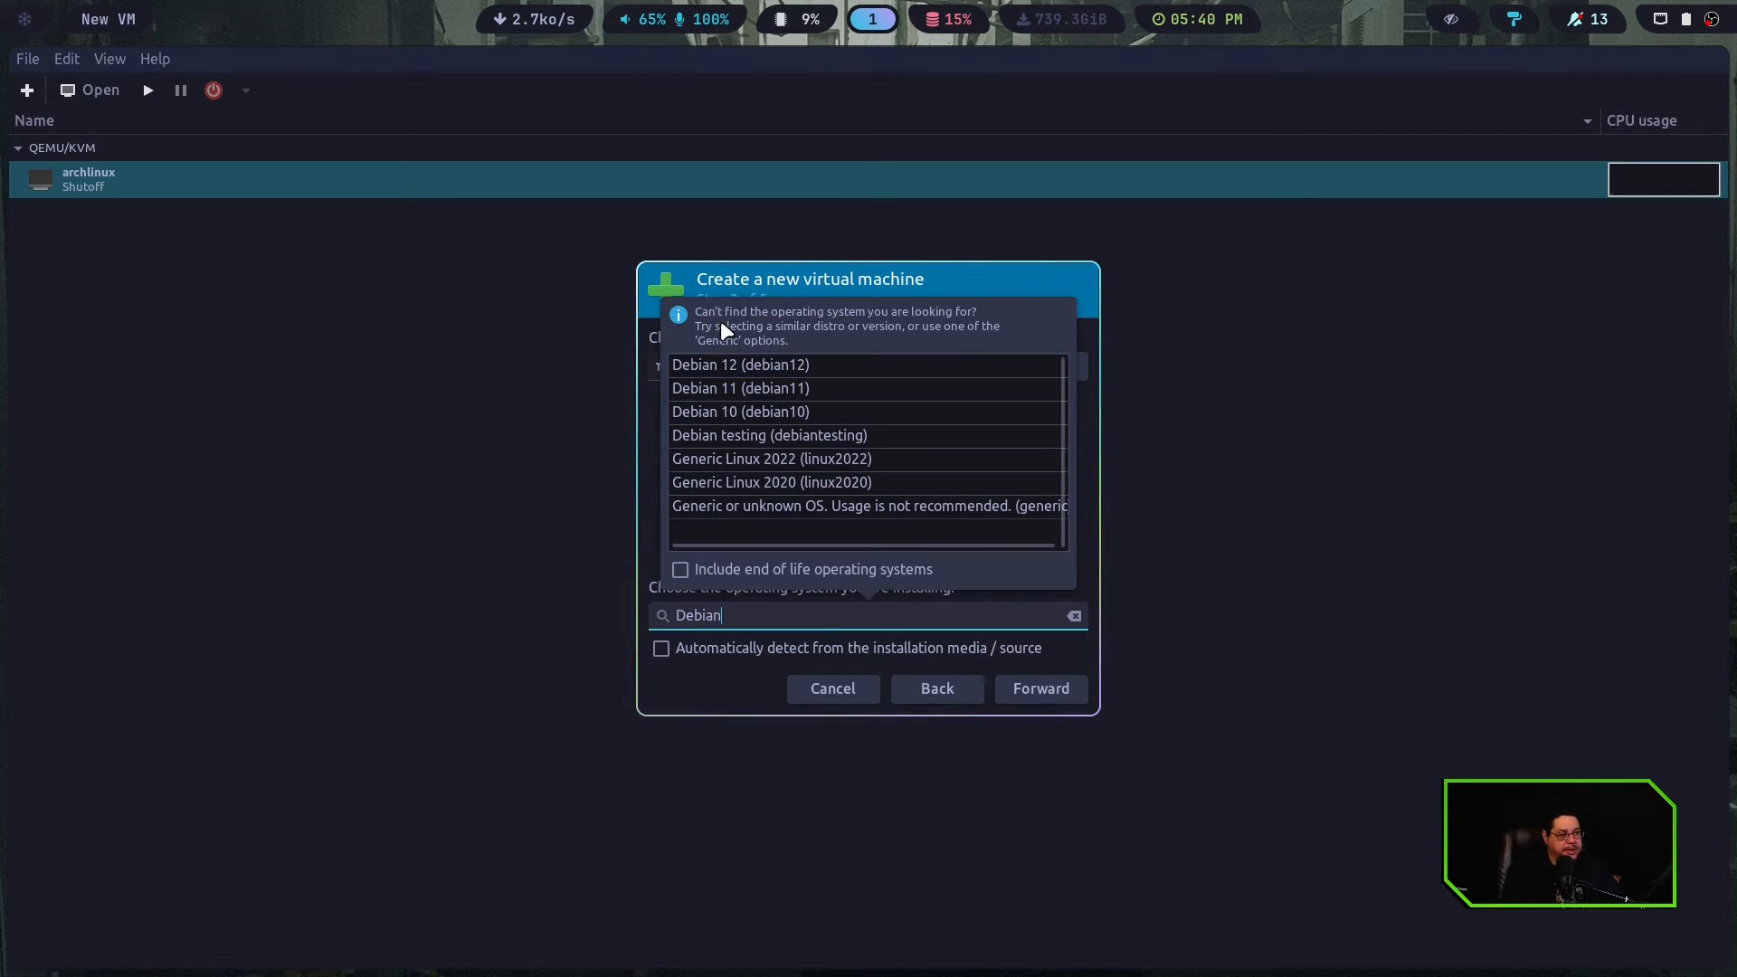
{"action": "left_click", "coordinate": [721, 366]}
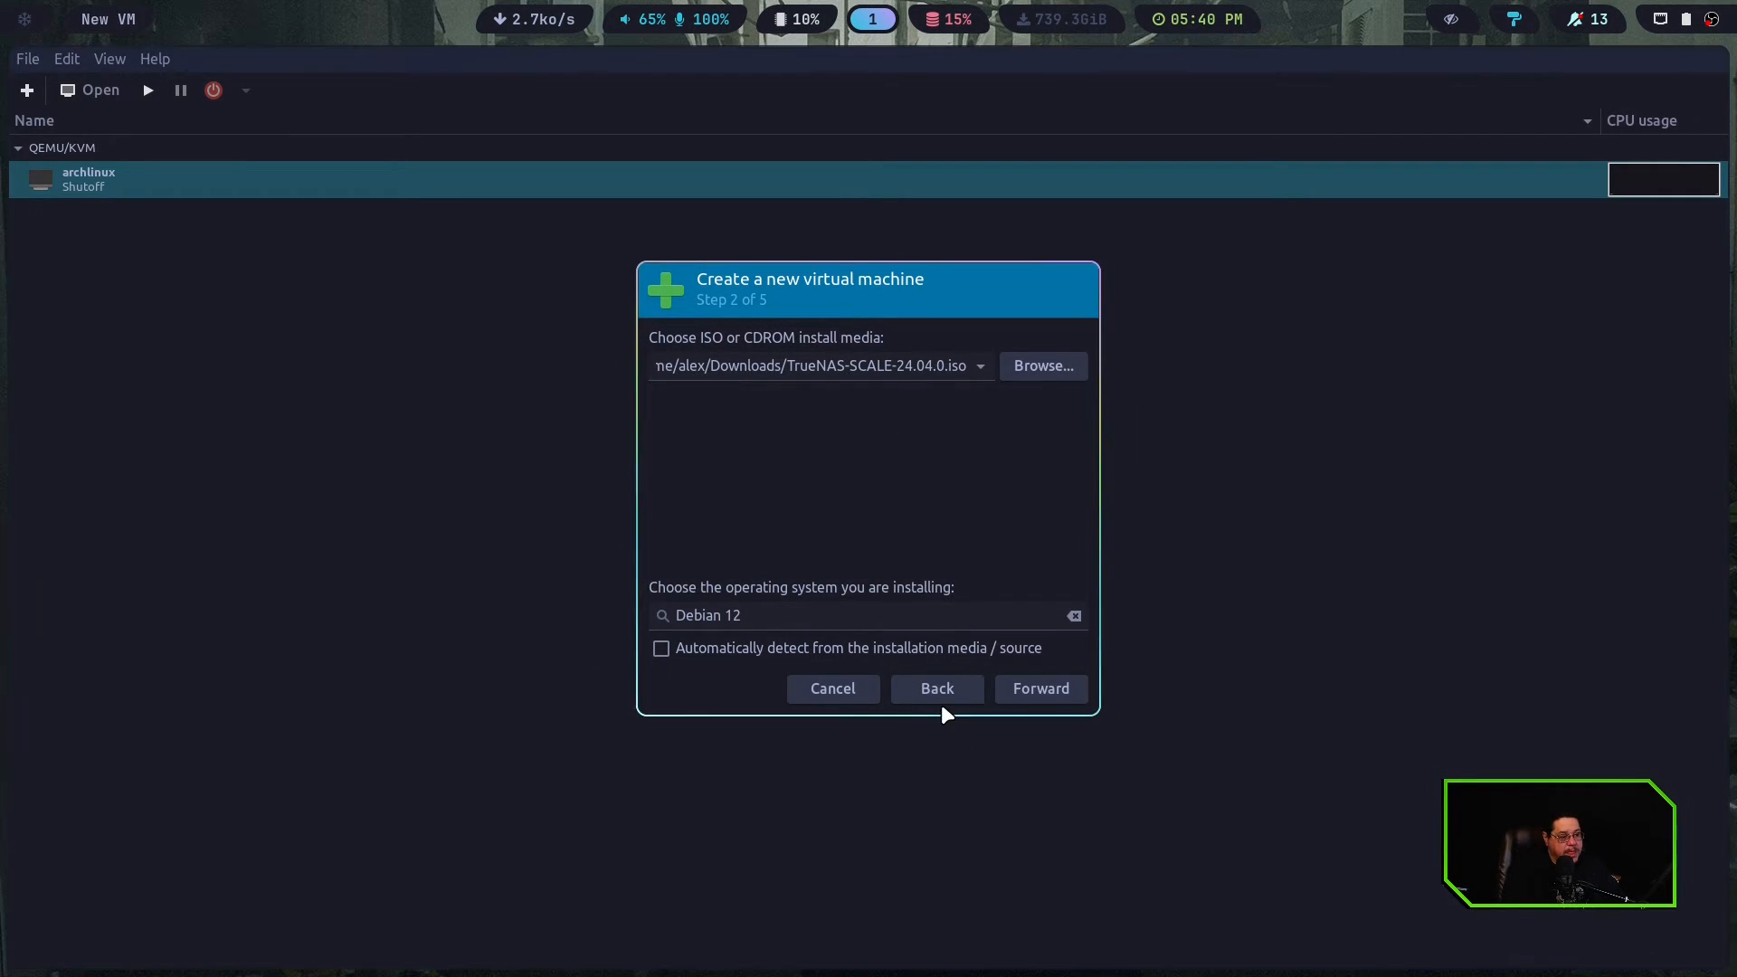
{"action": "left_click", "coordinate": [1020, 691]}
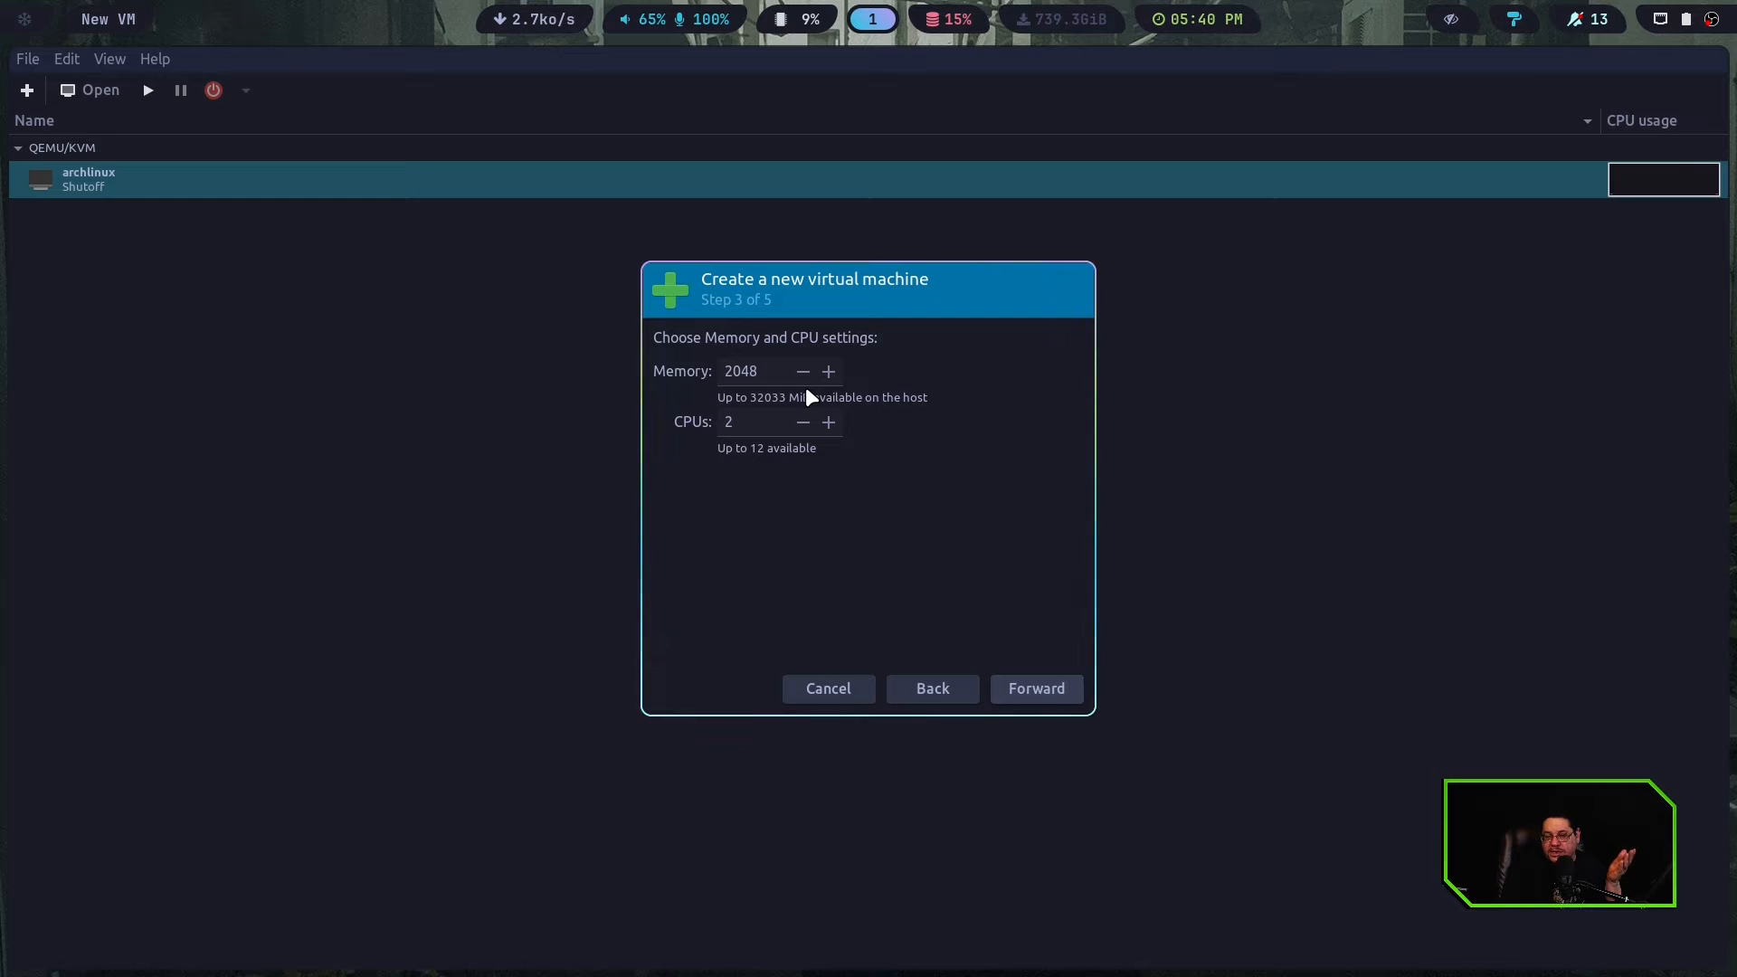
Allocate 10048 MiB of memory and 6 CPUs to the virtual machine, and accept a 20 GiB disk image
{"action": "left_click", "coordinate": [723, 373]}
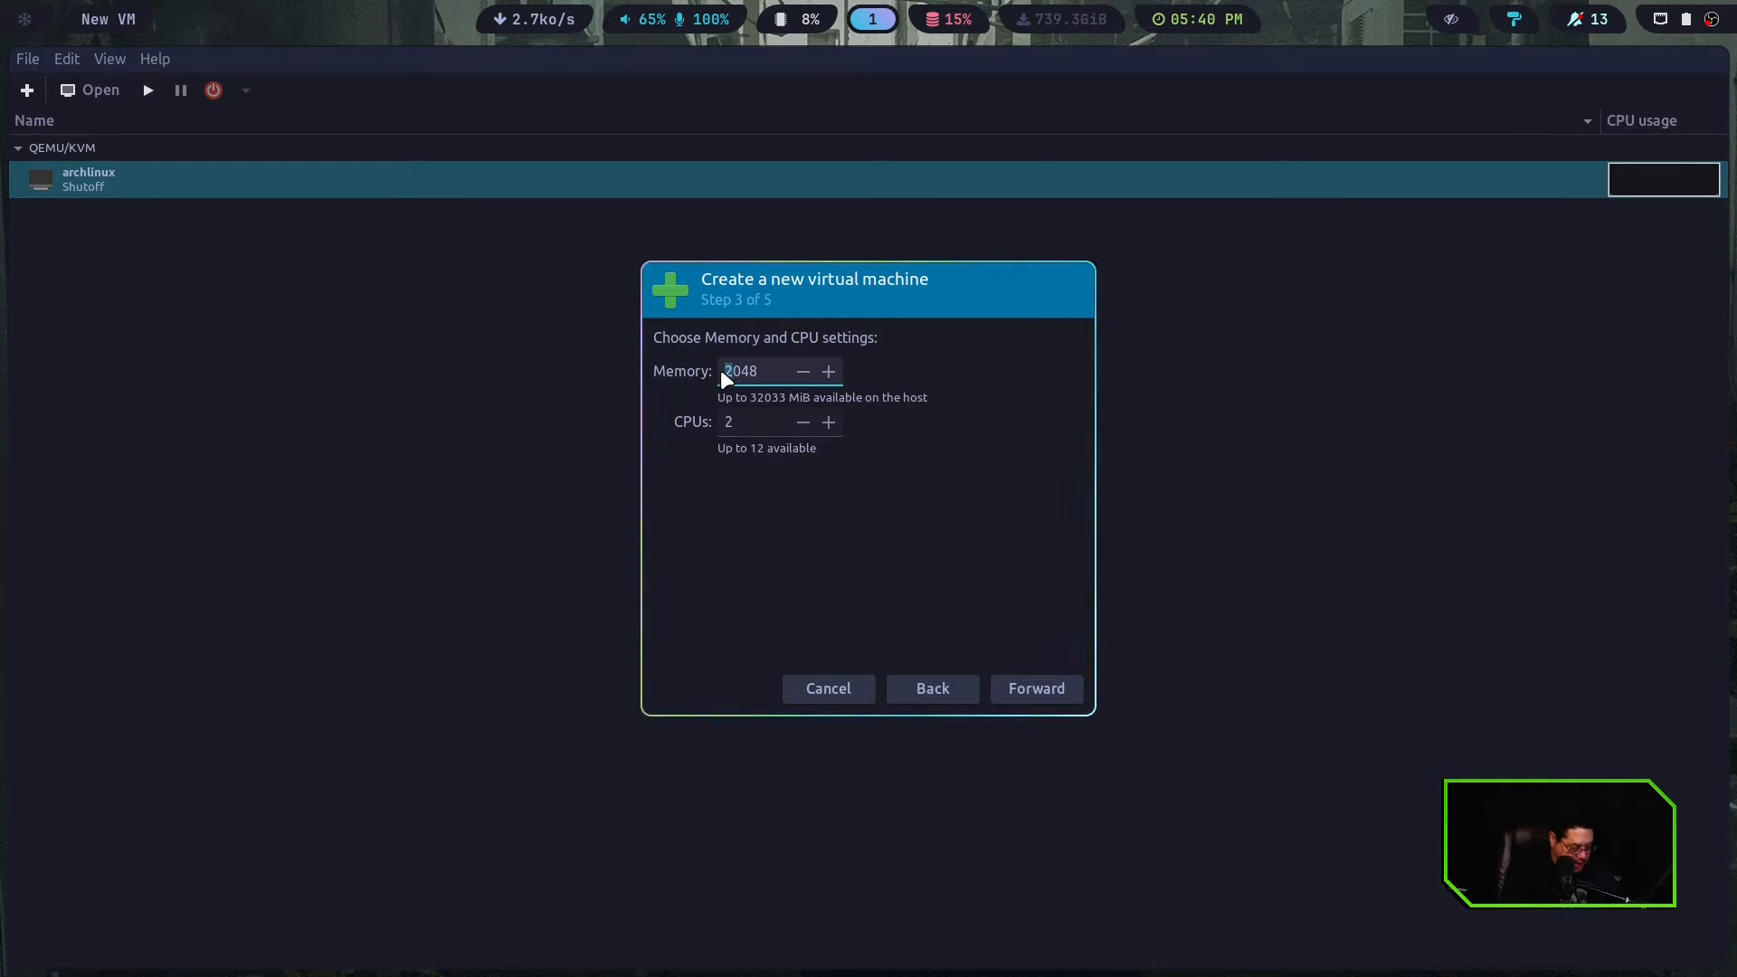
{"action": "key", "text": "Delete"}
{"action": "type", "text": "10"}
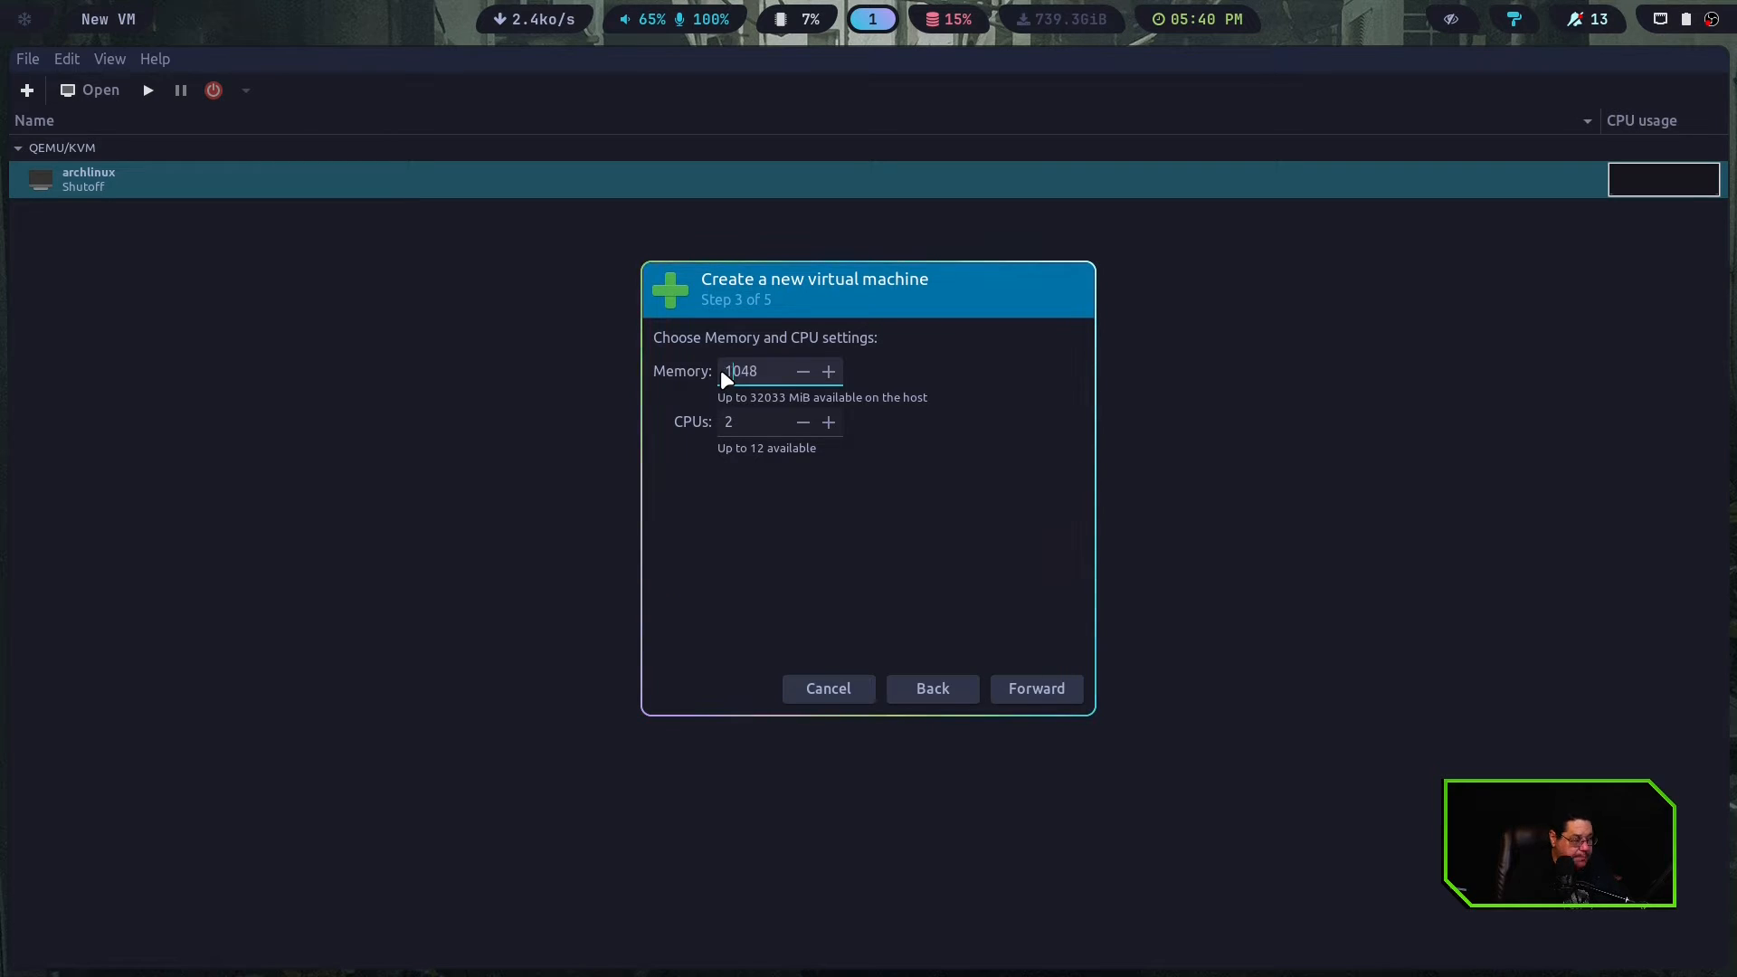
{"action": "left_click", "coordinate": [760, 423]}
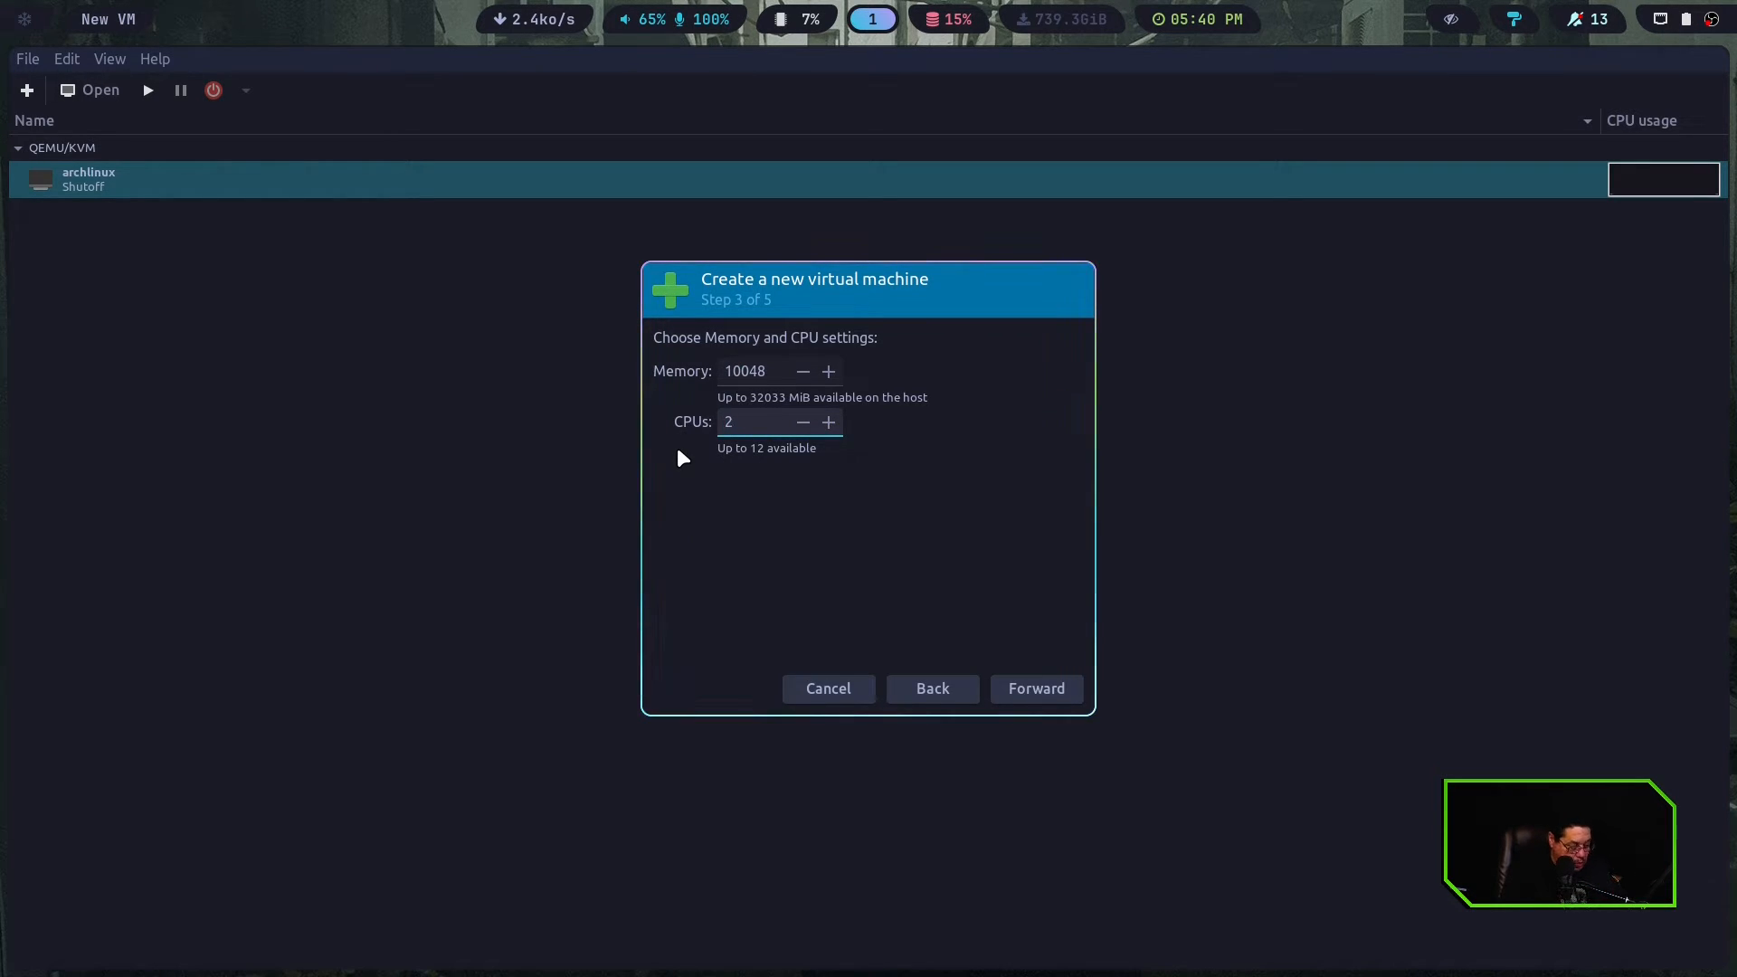
{"action": "type", "text": "6"}
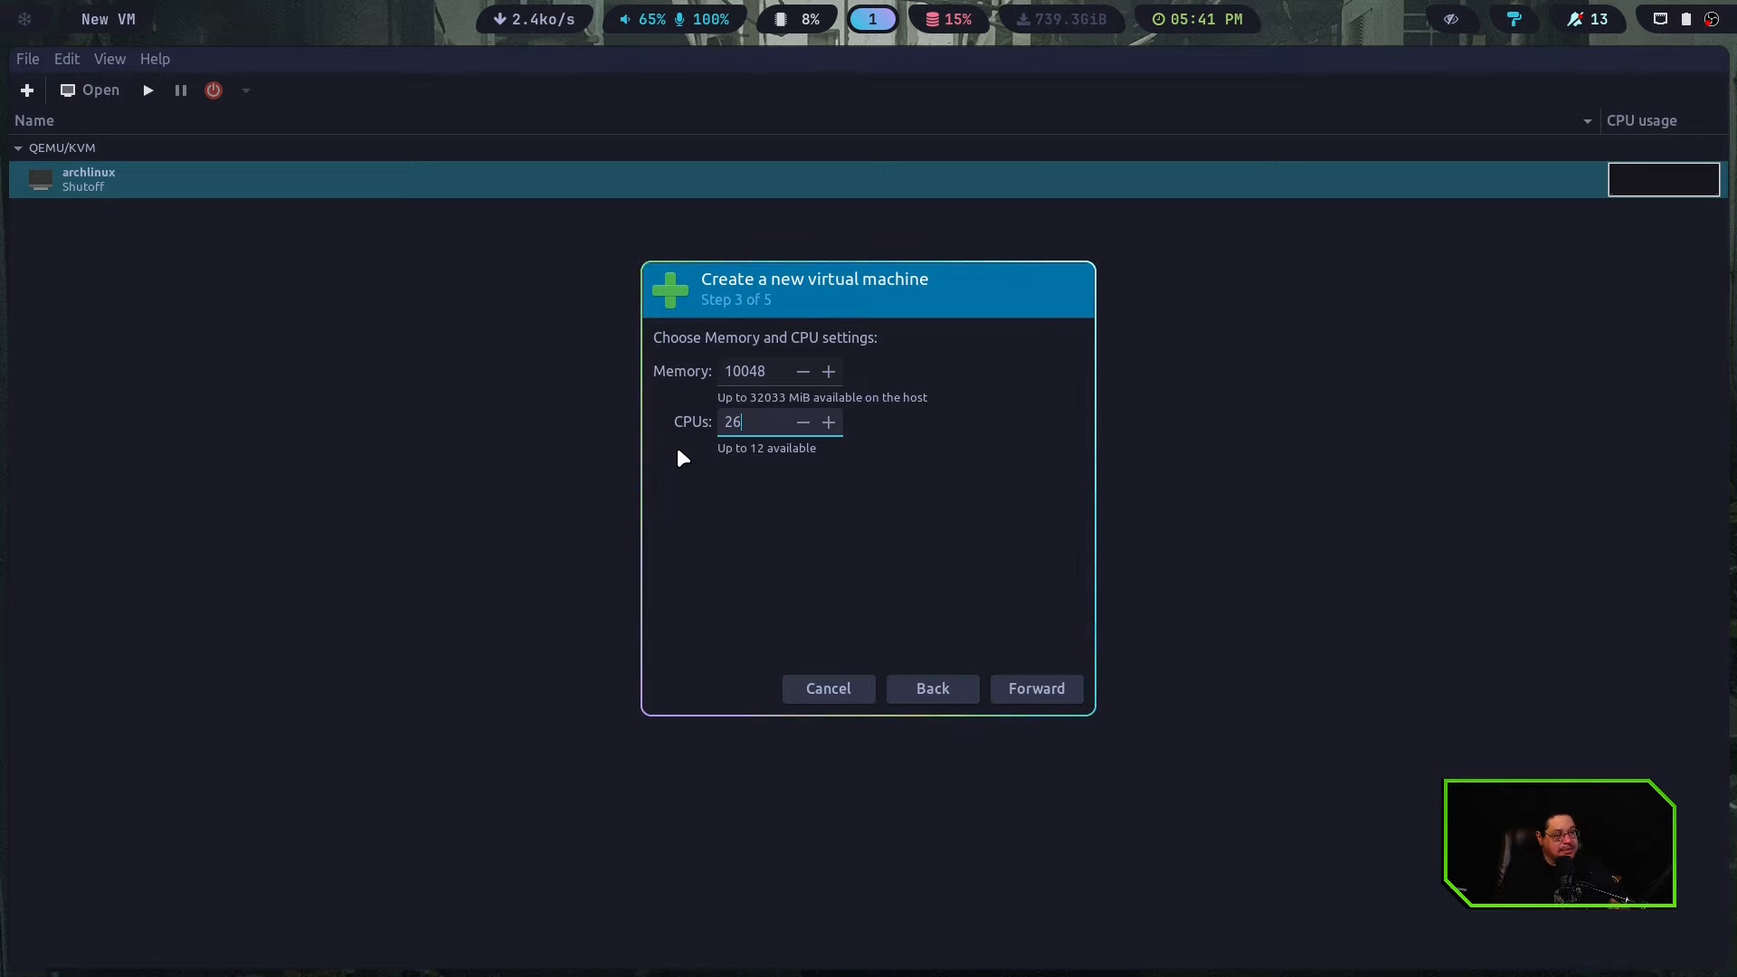
{"action": "key", "text": "BackSpace"}
{"action": "key", "text": "BackSpace"}
{"action": "type", "text": "6"}
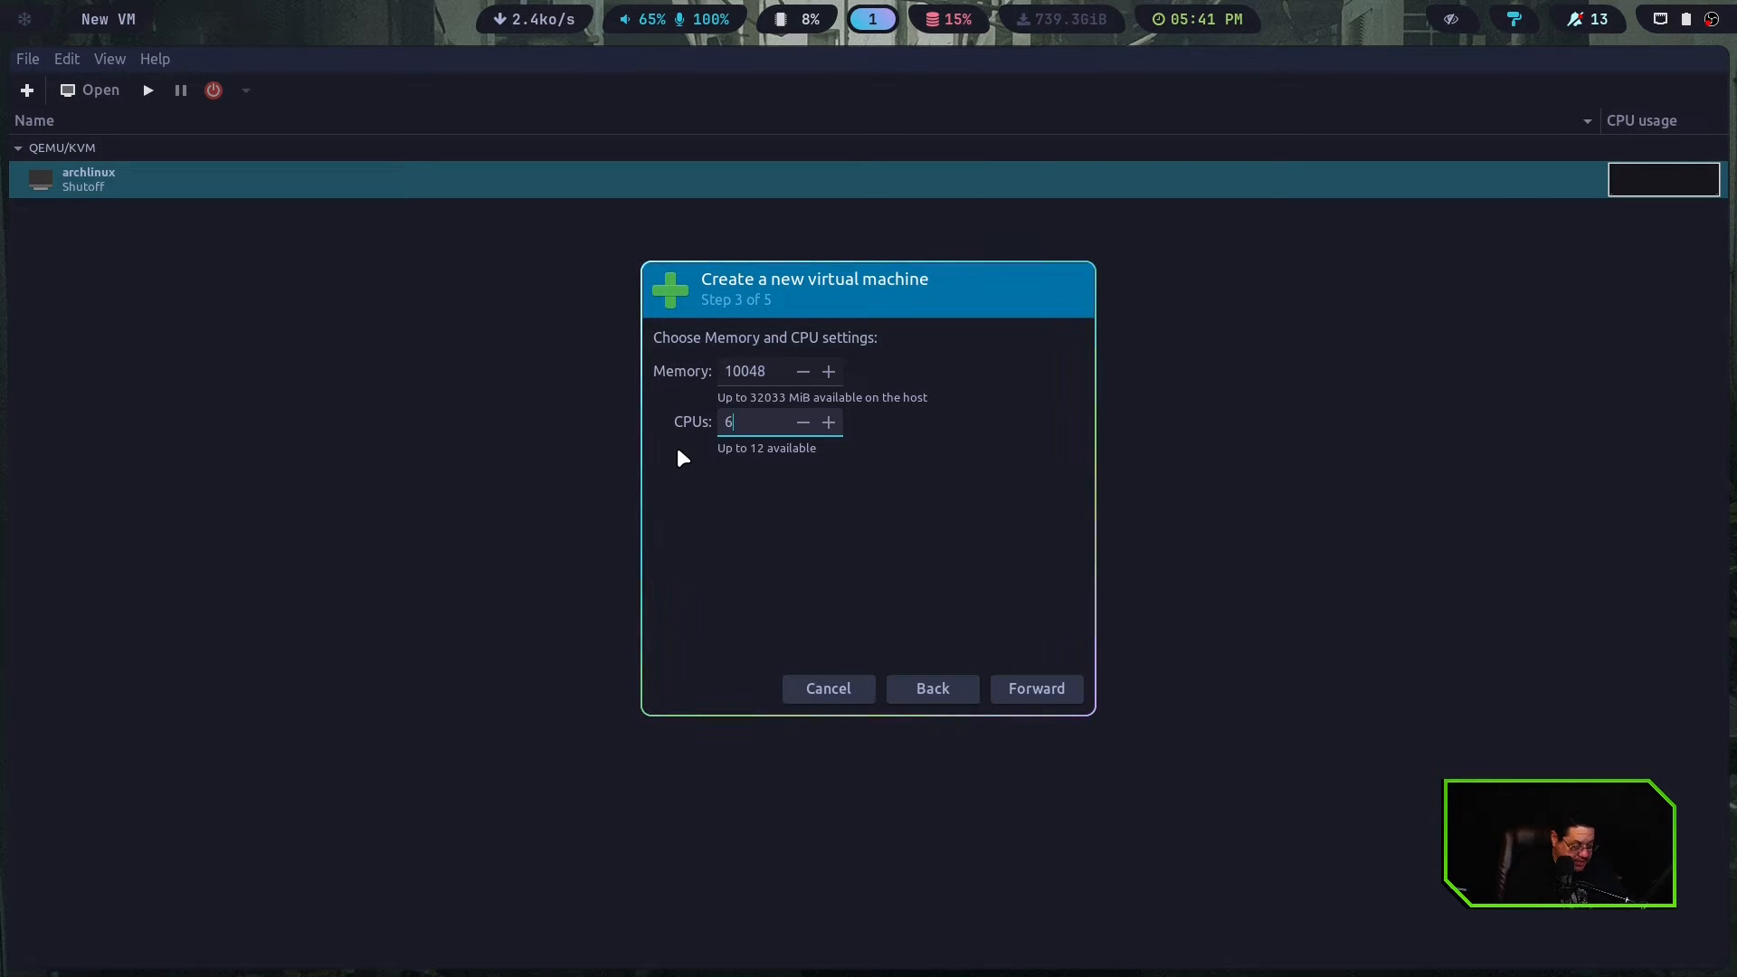
{"action": "left_click", "coordinate": [1049, 680]}
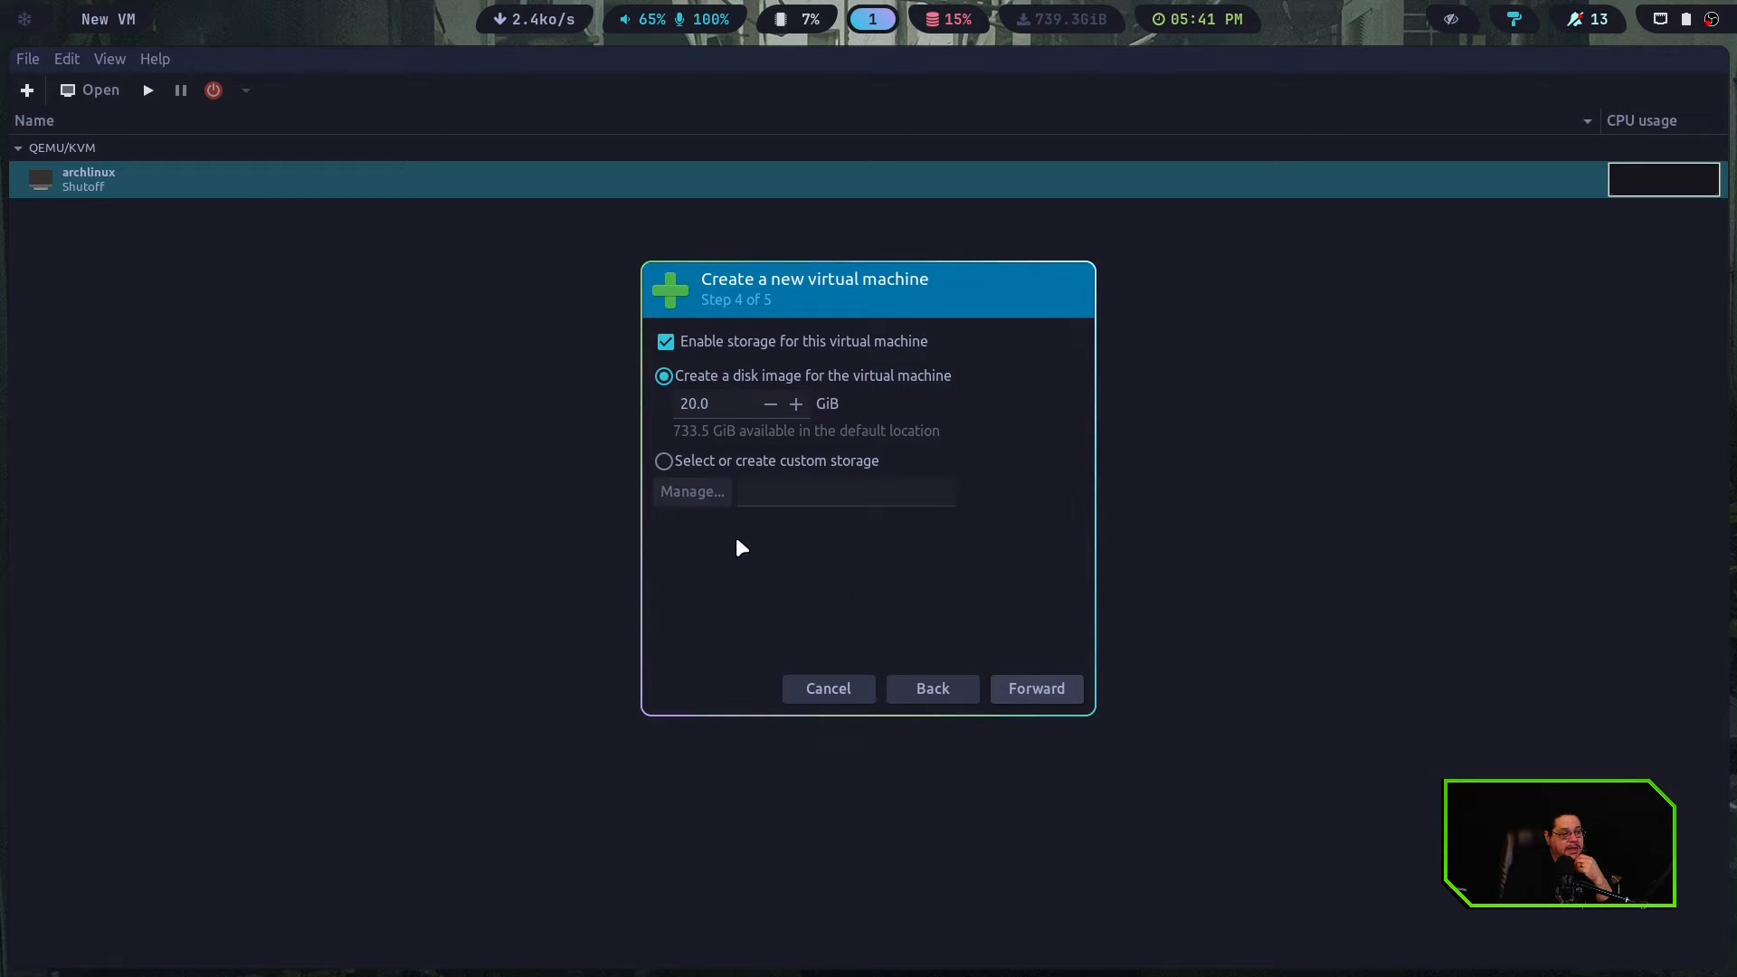
{"action": "left_click", "coordinate": [678, 404]}
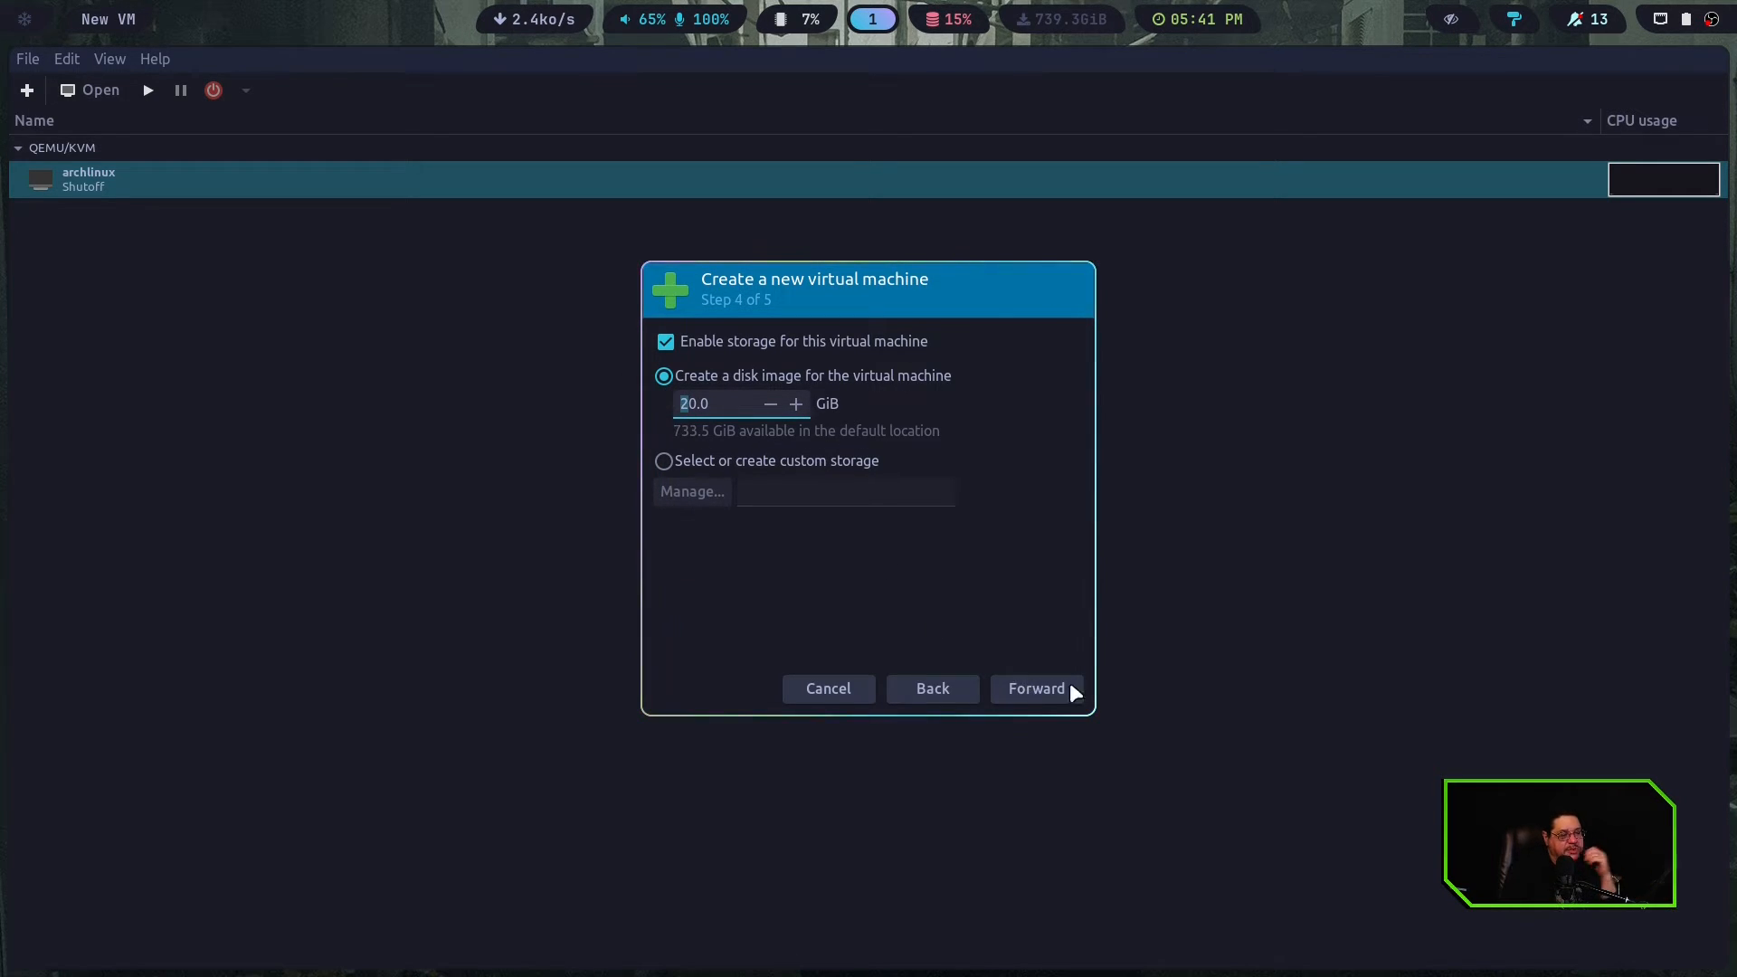
{"action": "left_click", "coordinate": [1045, 697]}
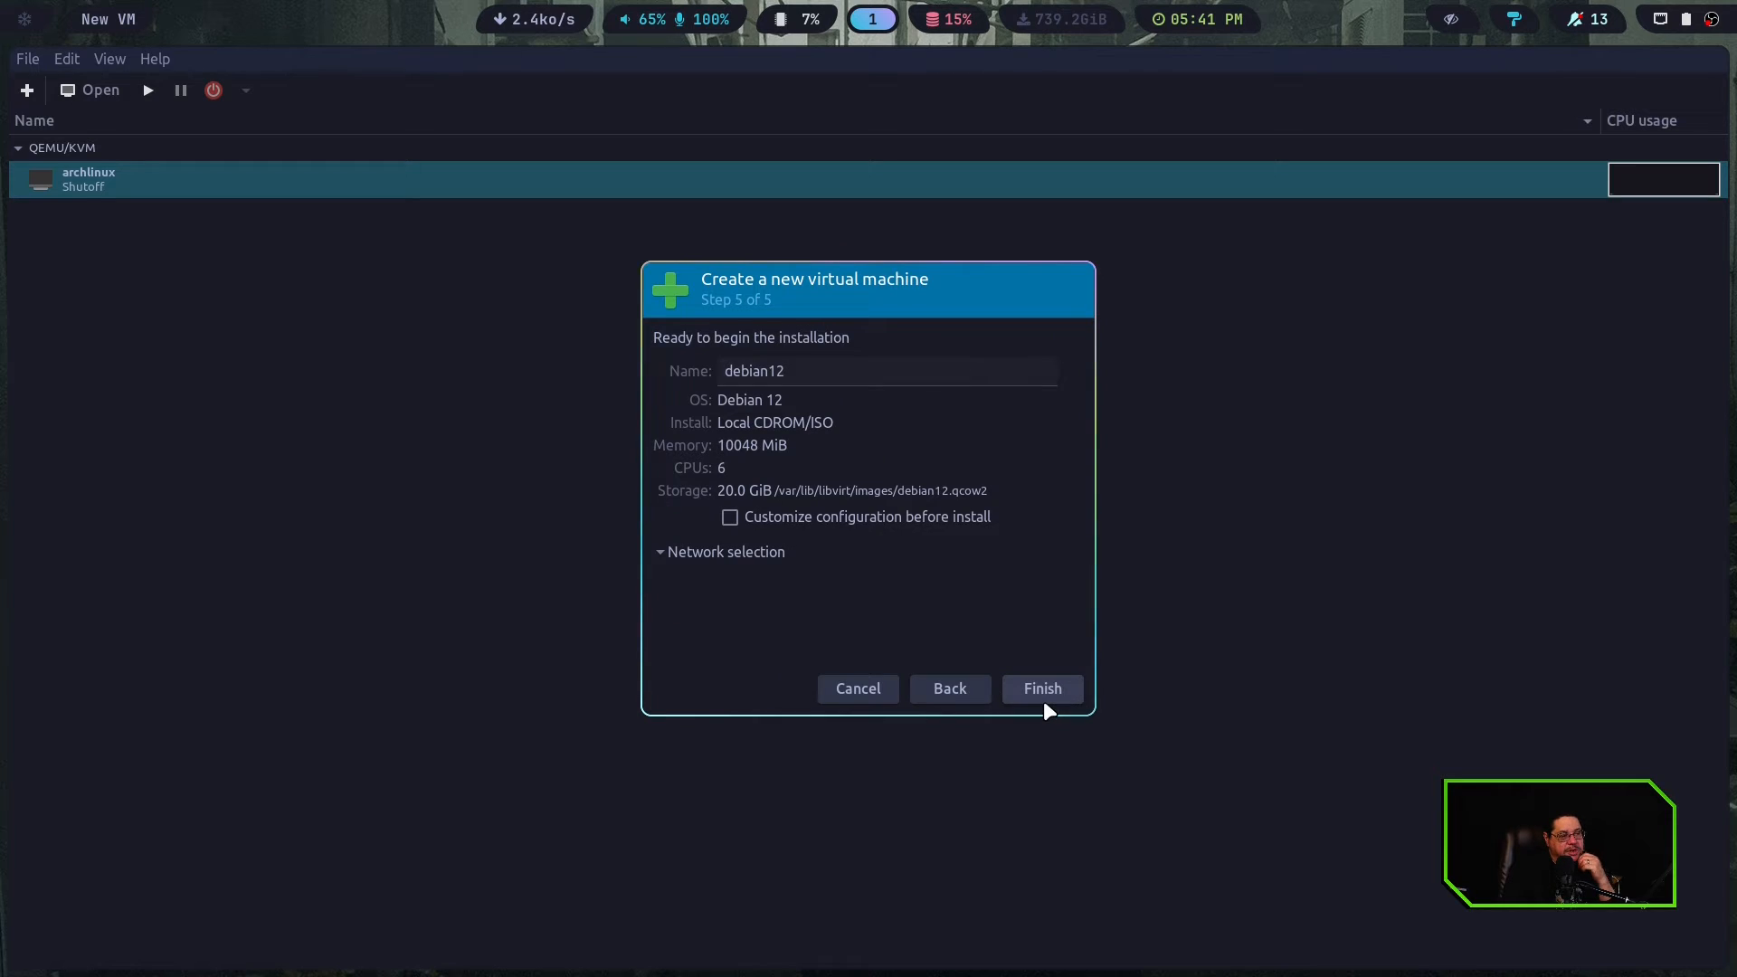
Name the virtual machine TrueNAS and finish the wizard with customizing the configuration before install enabled
{"action": "double_click", "coordinate": [811, 378]}
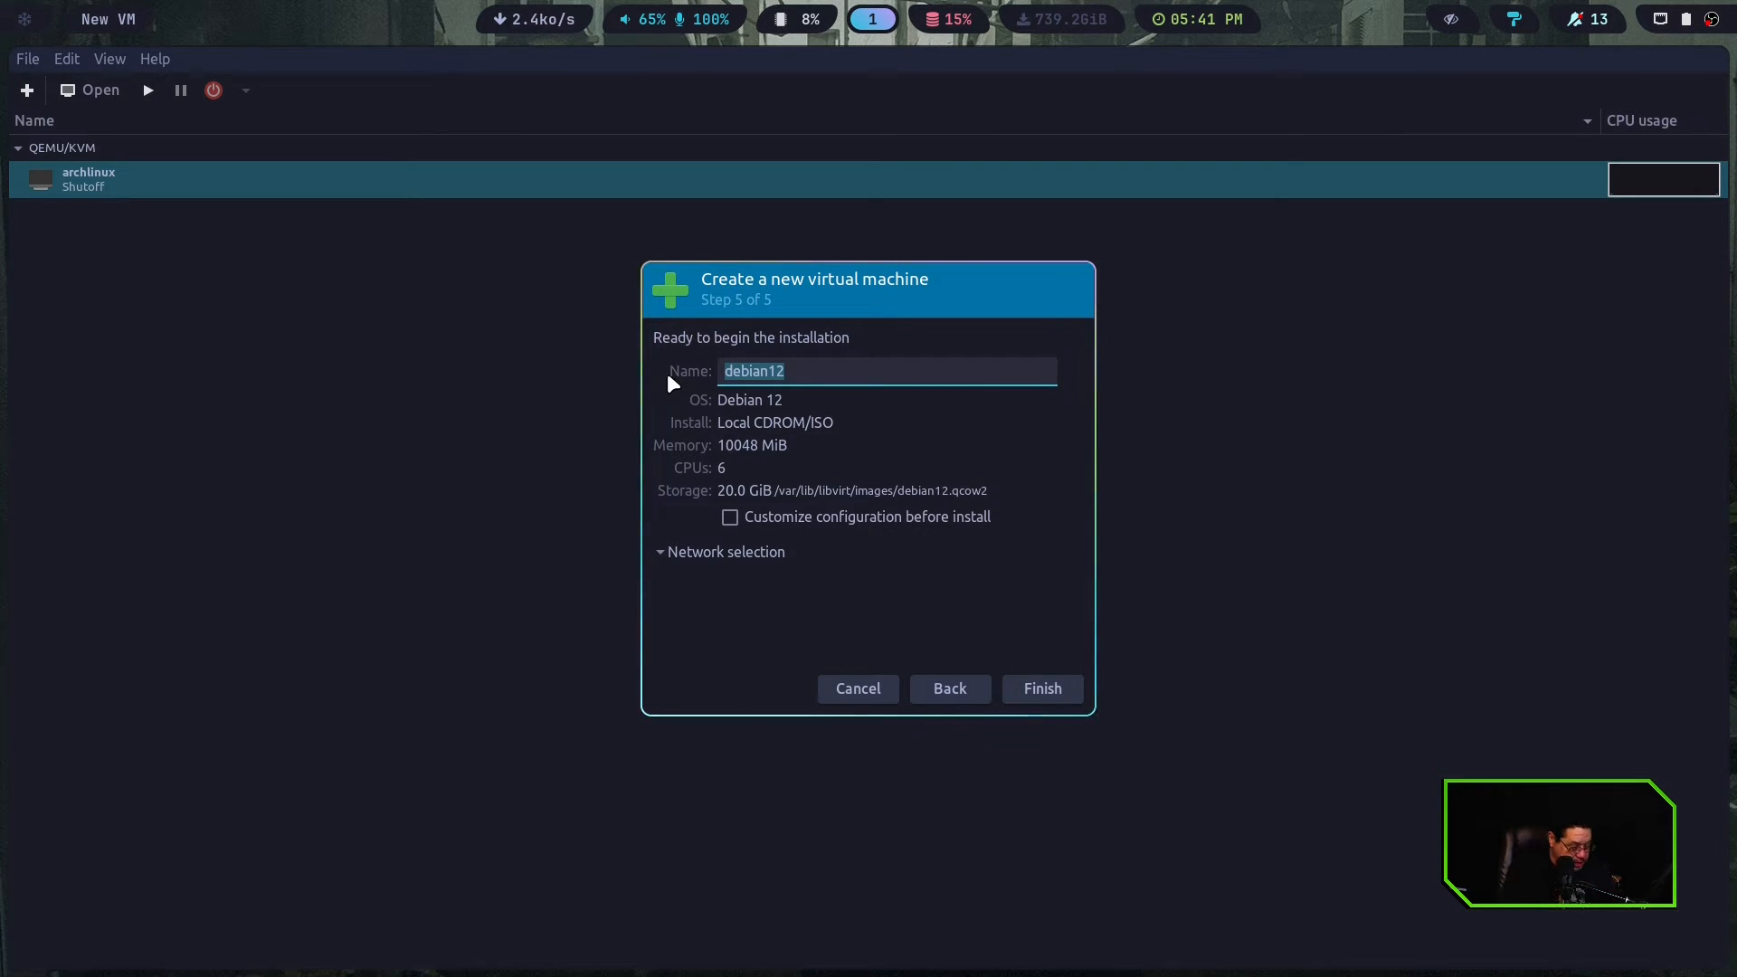
{"action": "type", "text": "TreuNAS"}
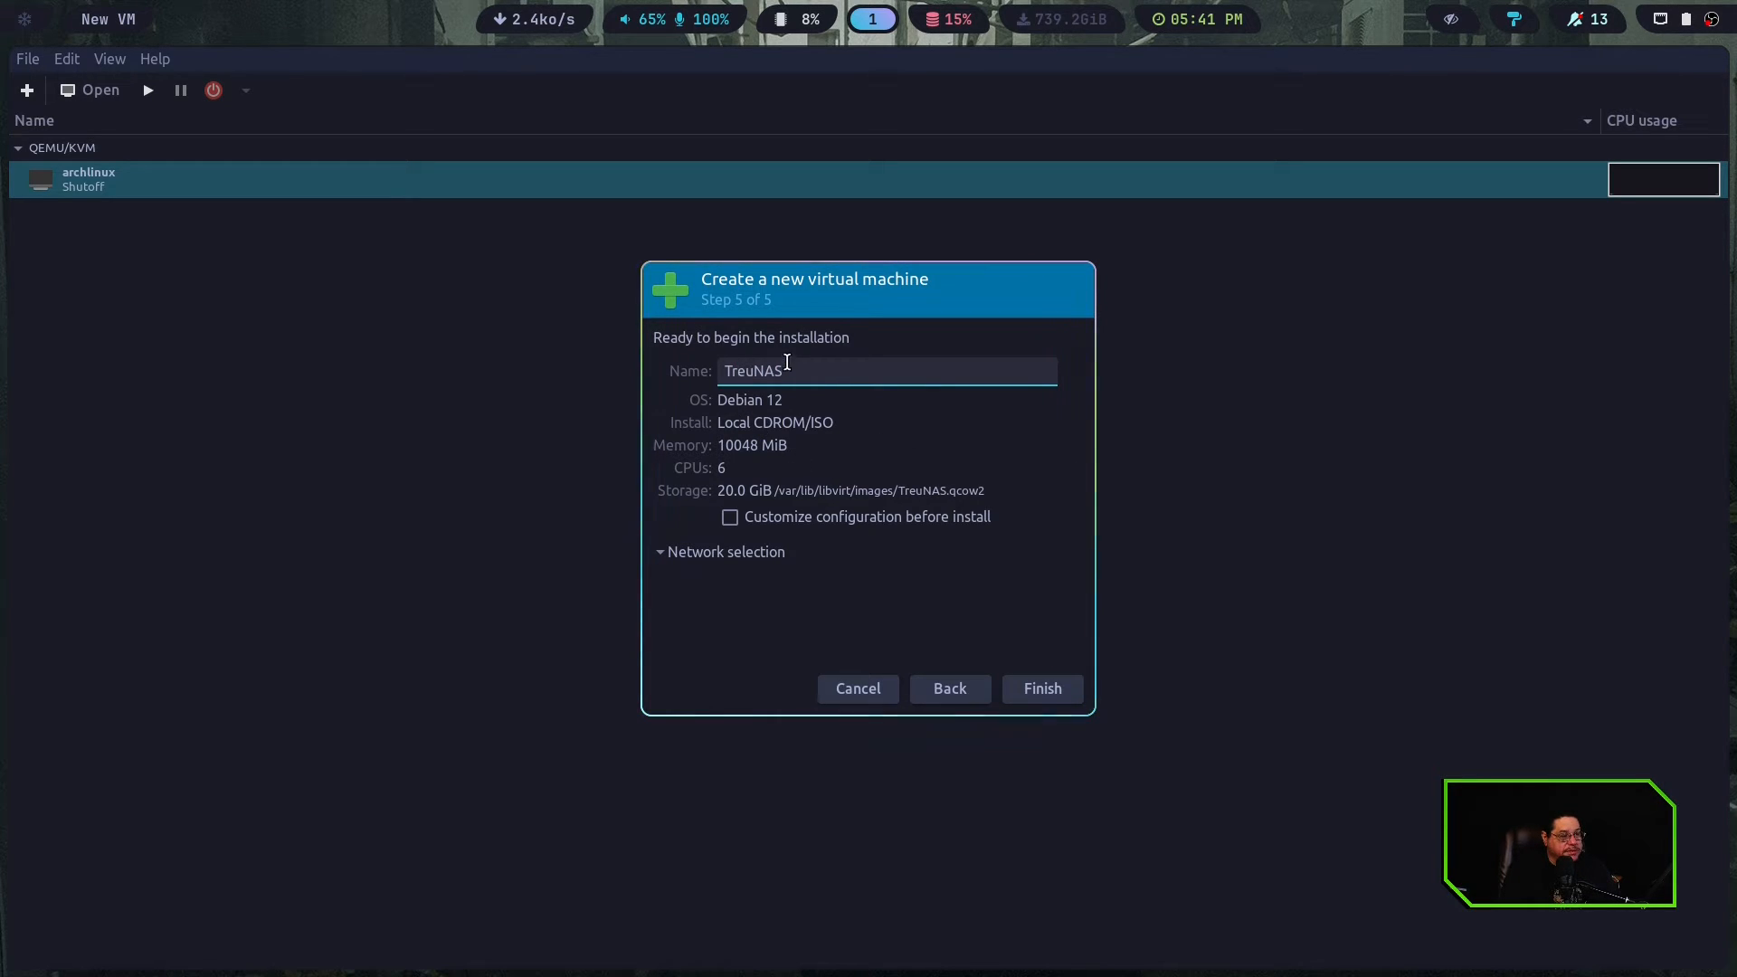
{"action": "left_click", "coordinate": [753, 375]}
{"action": "key", "text": "BackSpace"}
{"action": "key", "text": "BackSpace"}
{"action": "type", "text": "ue"}
{"action": "left_click", "coordinate": [730, 519]}
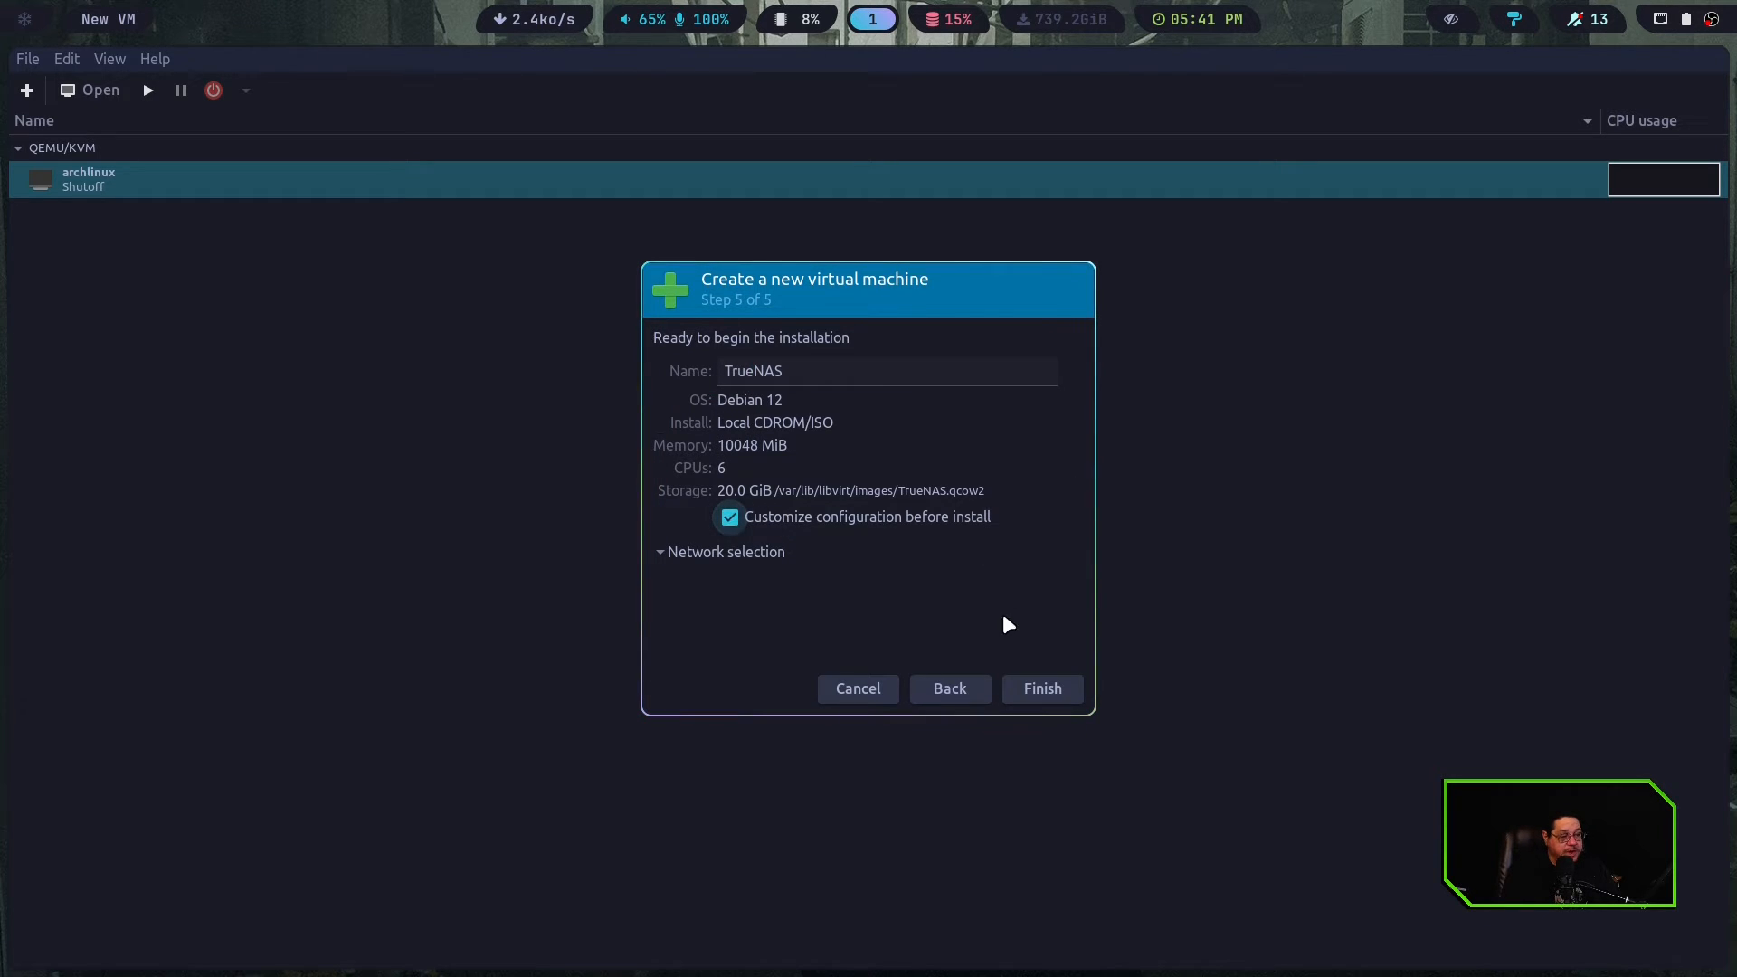
{"action": "left_click", "coordinate": [1036, 690]}
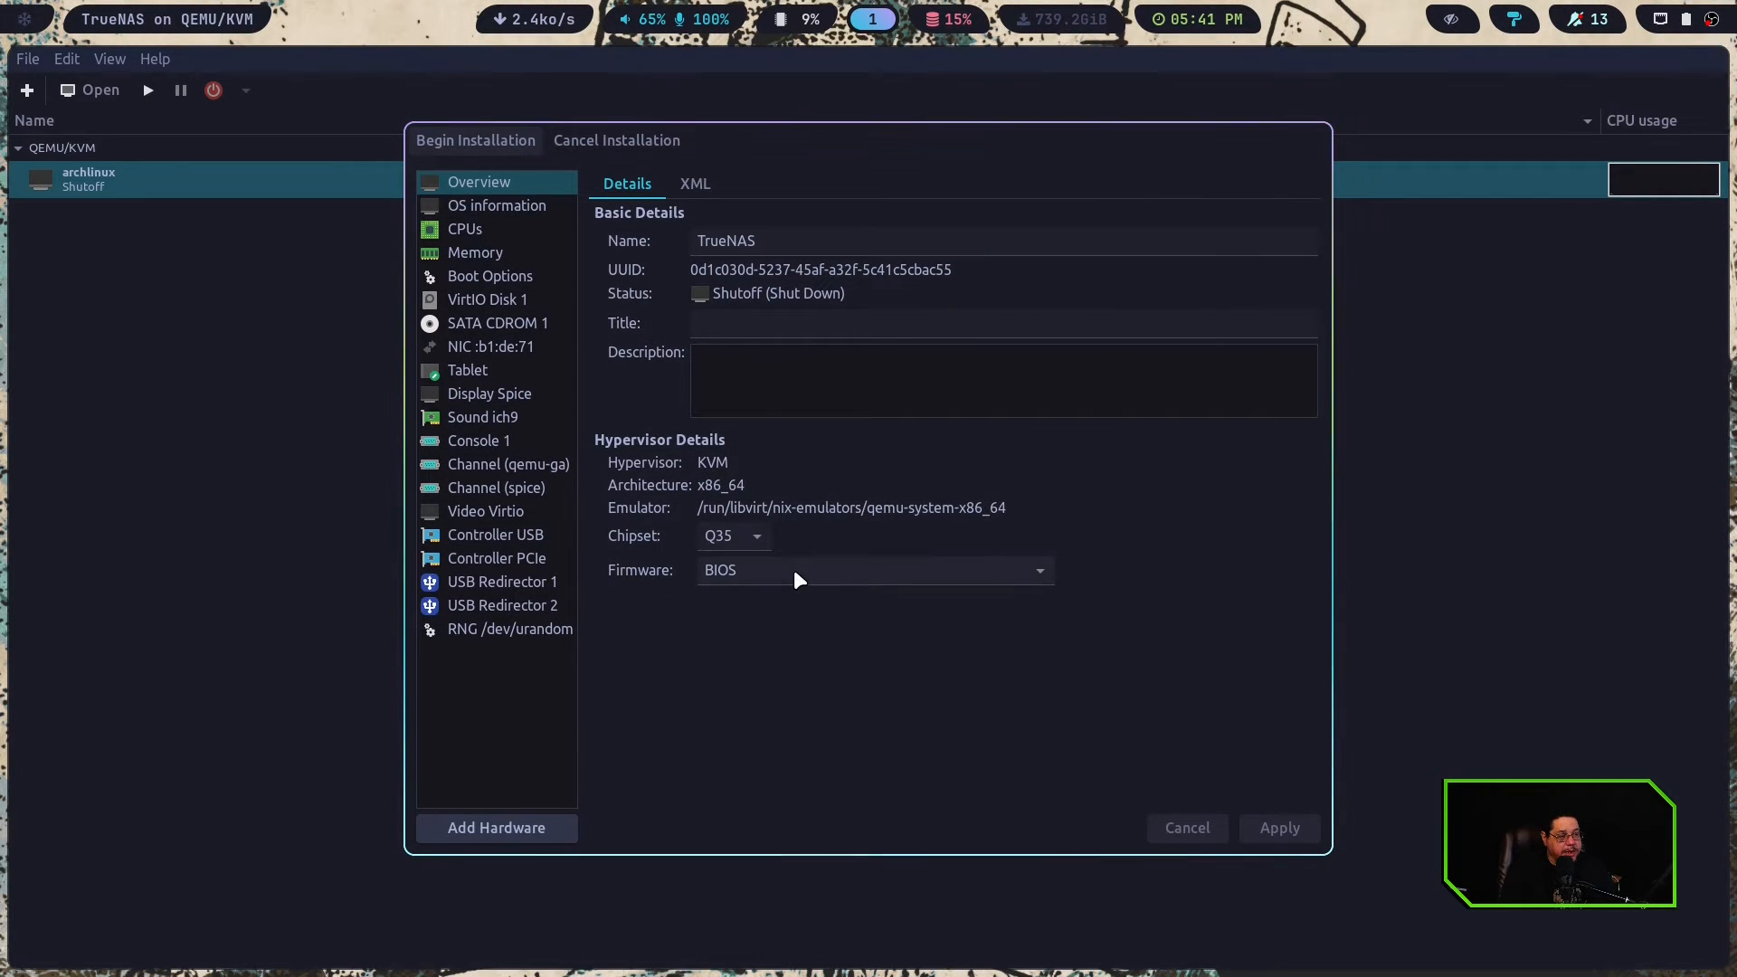
Set the virtual machine's firmware to UEFI x86_64 with OVMF_CODE.fd, apply it, and begin the installation
{"action": "left_click", "coordinate": [751, 567]}
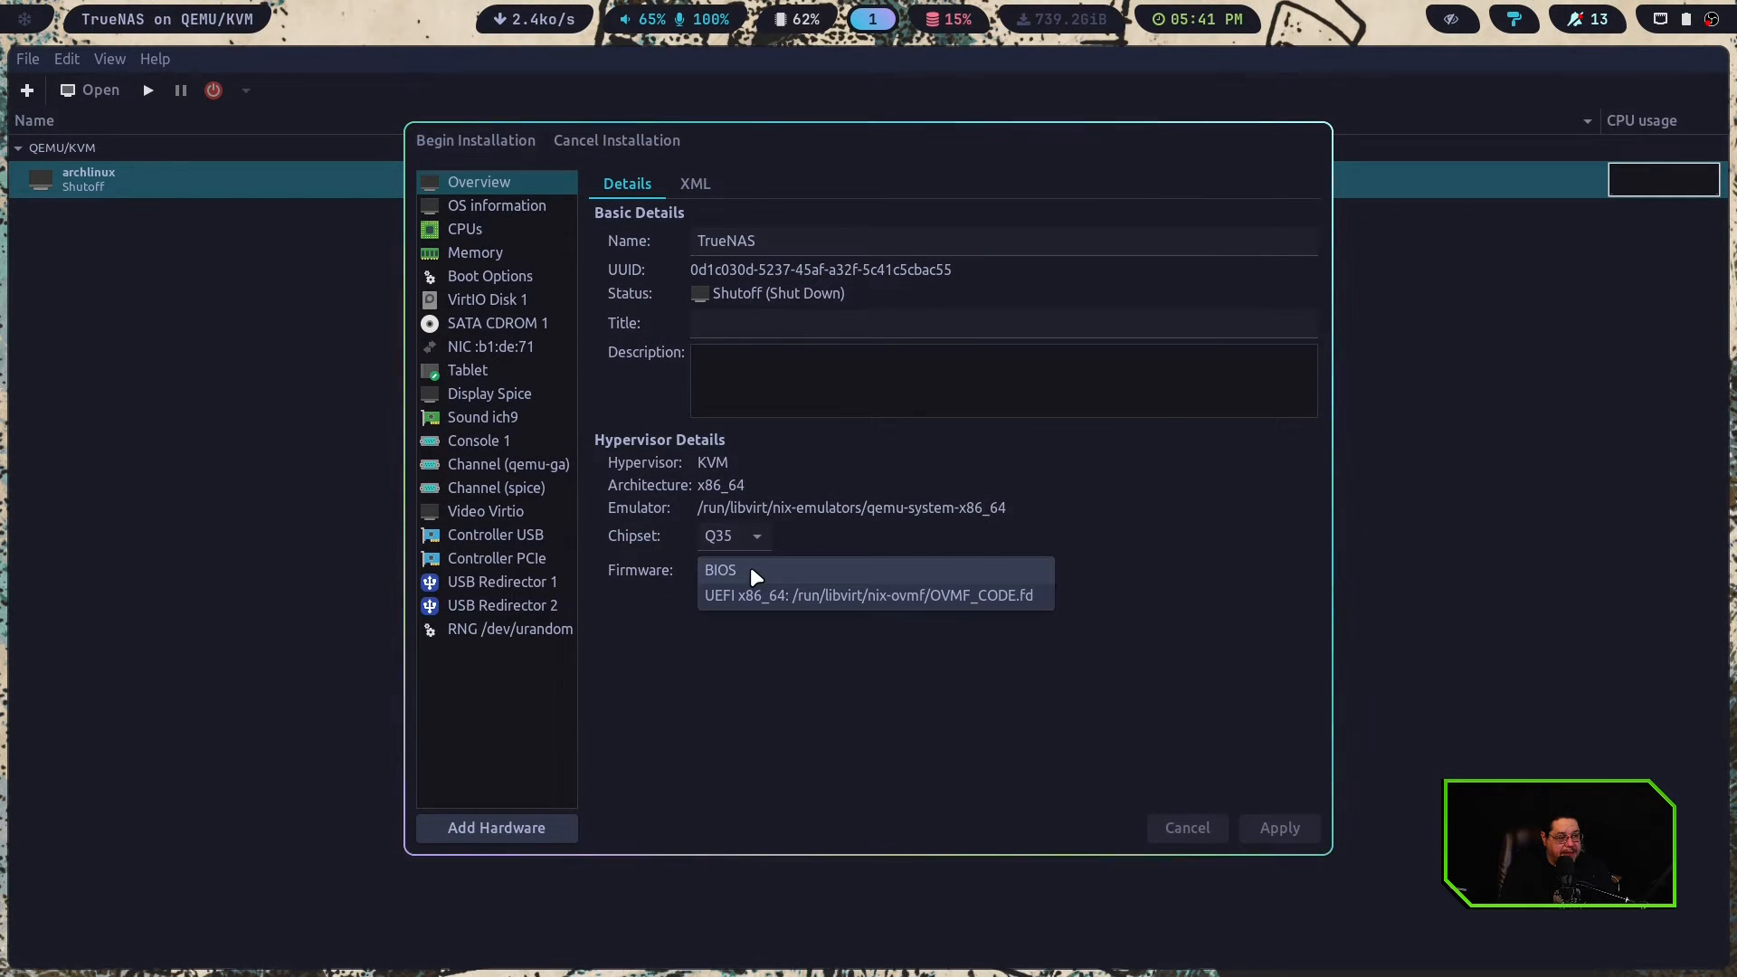
{"action": "left_click", "coordinate": [893, 597]}
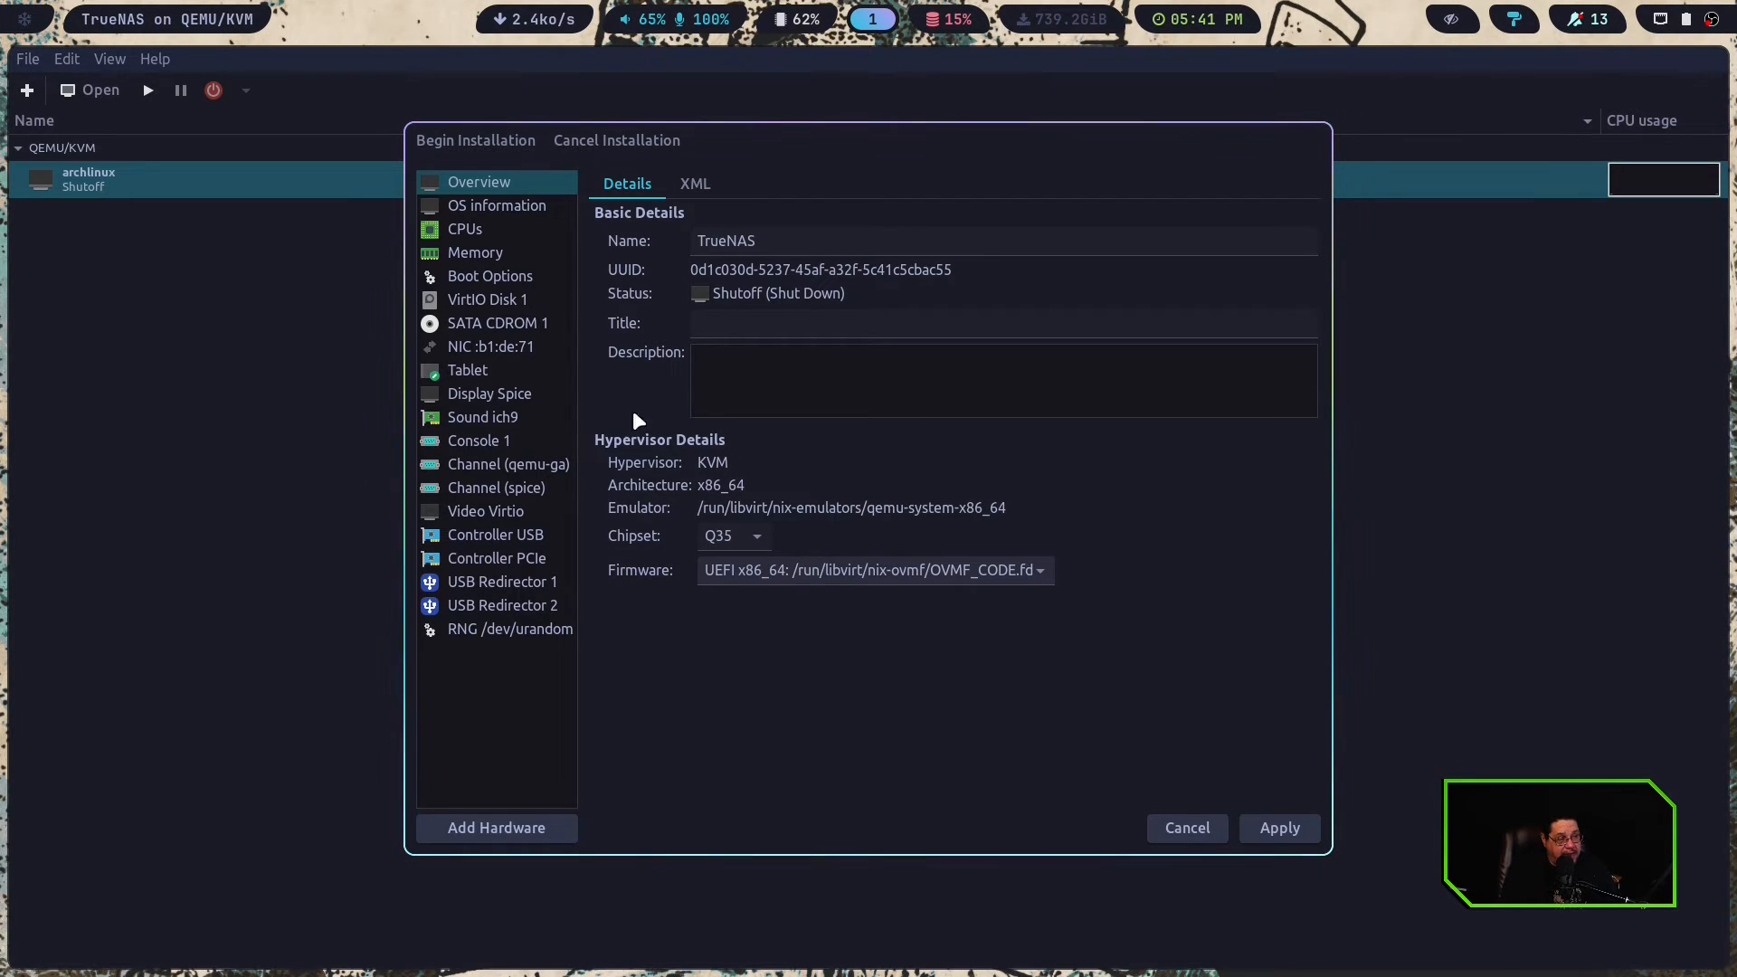
{"action": "left_click", "coordinate": [1304, 821]}
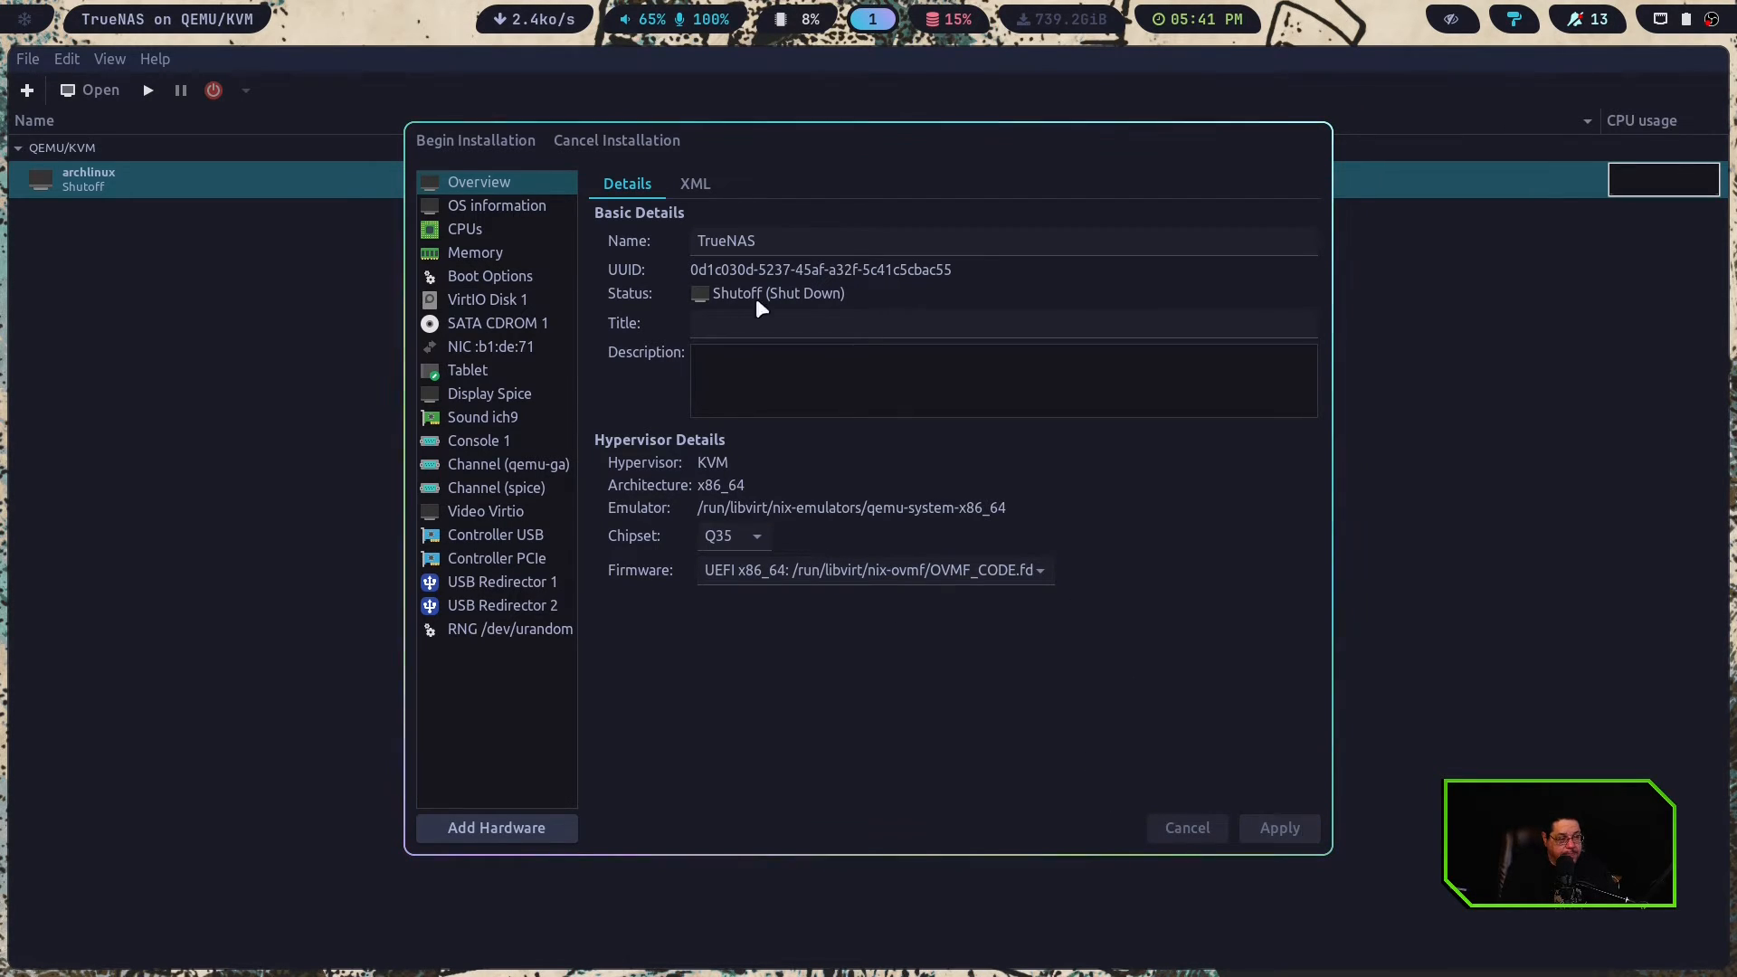
{"action": "left_click", "coordinate": [479, 142]}
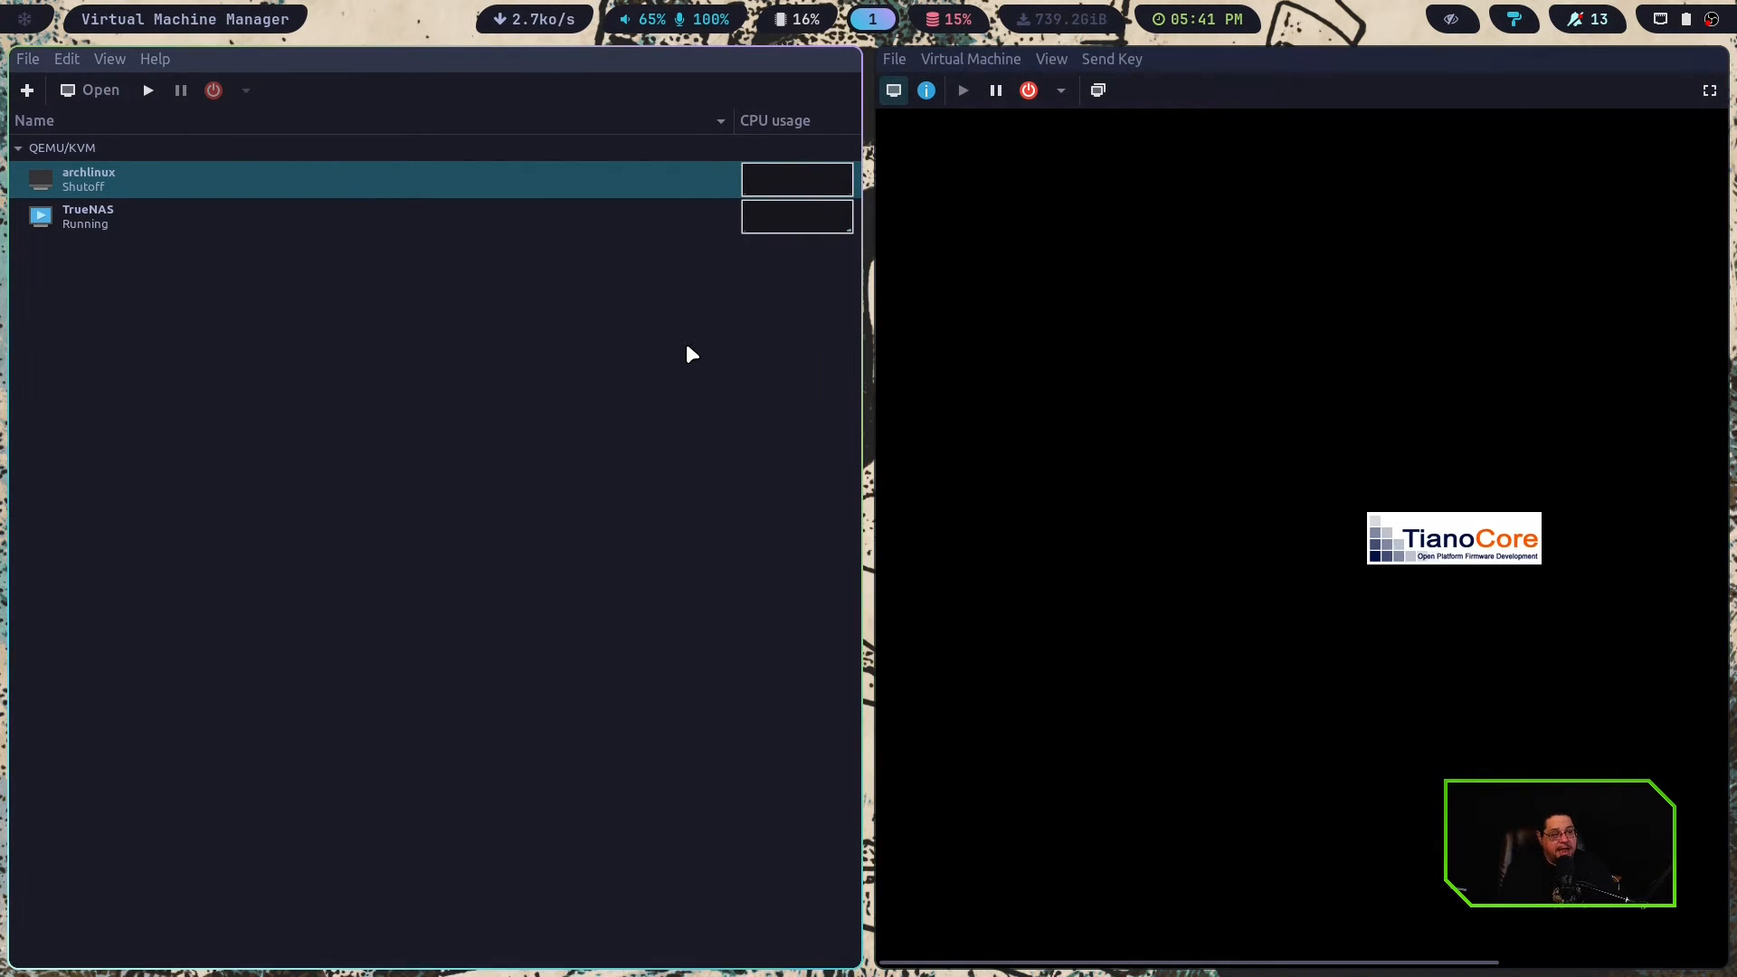
Show the virtual machine full screen and start the TrueNAS install on the 20.0 GiB vda drive, accepting the erase of its data
{"action": "left_click", "coordinate": [1709, 90]}
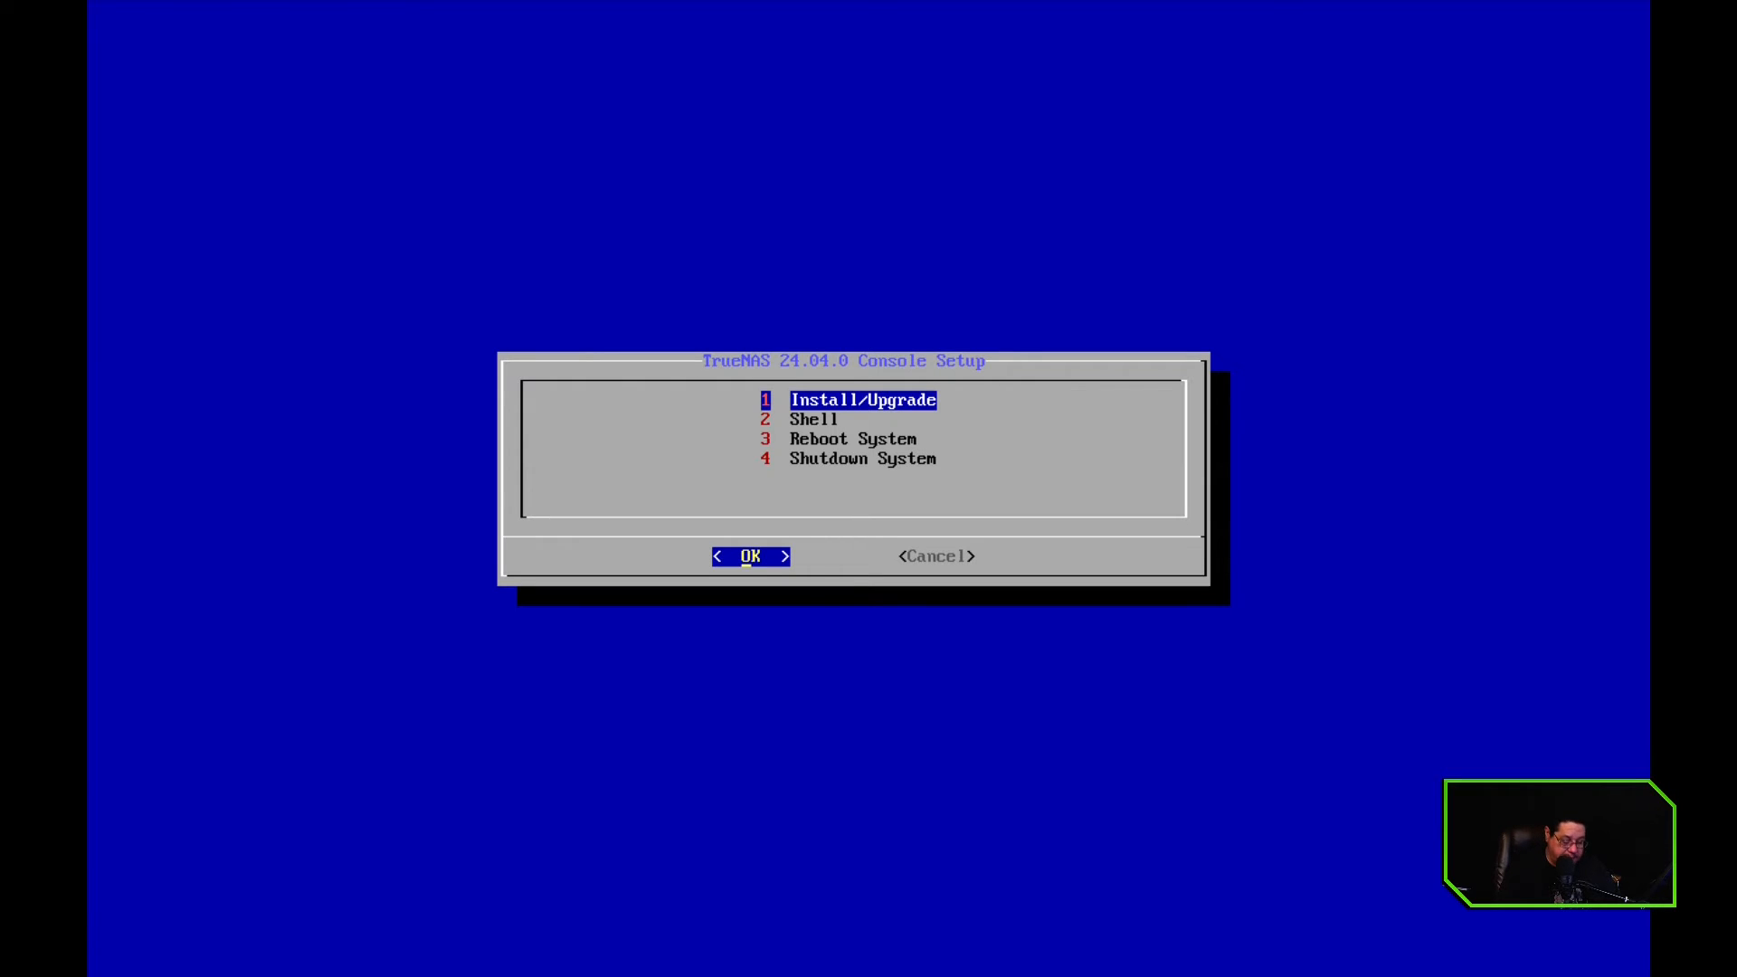
{"action": "key", "text": "Return"}
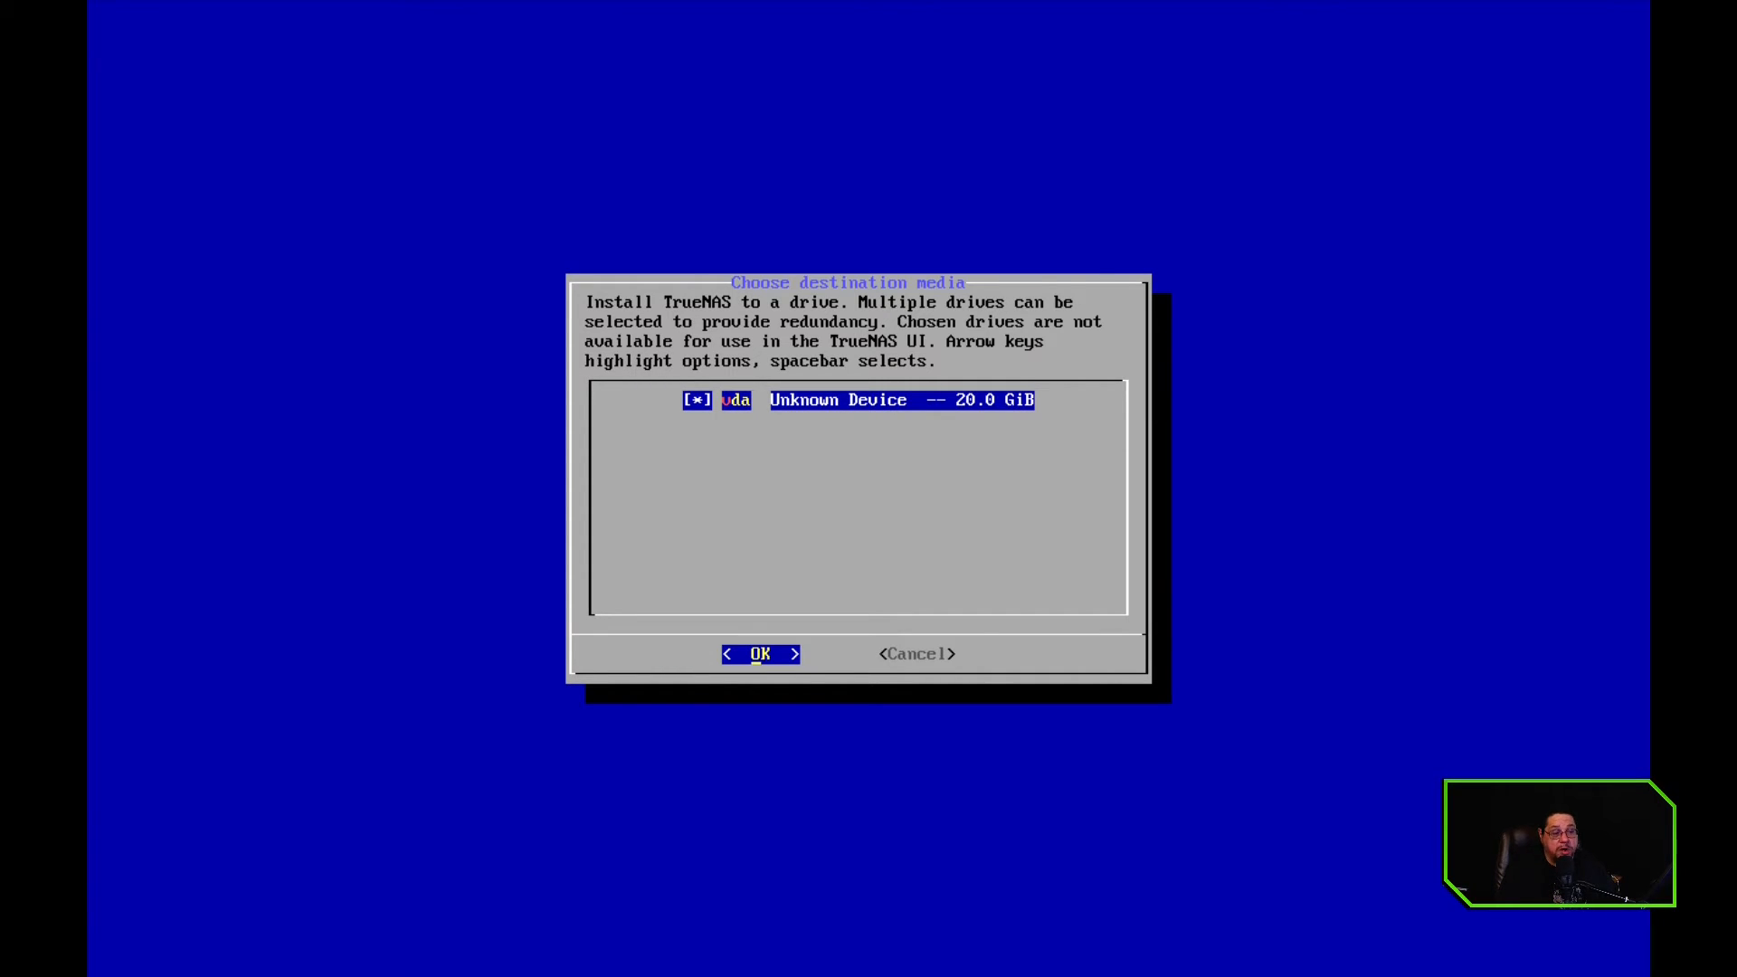
{"action": "key", "text": "Return"}
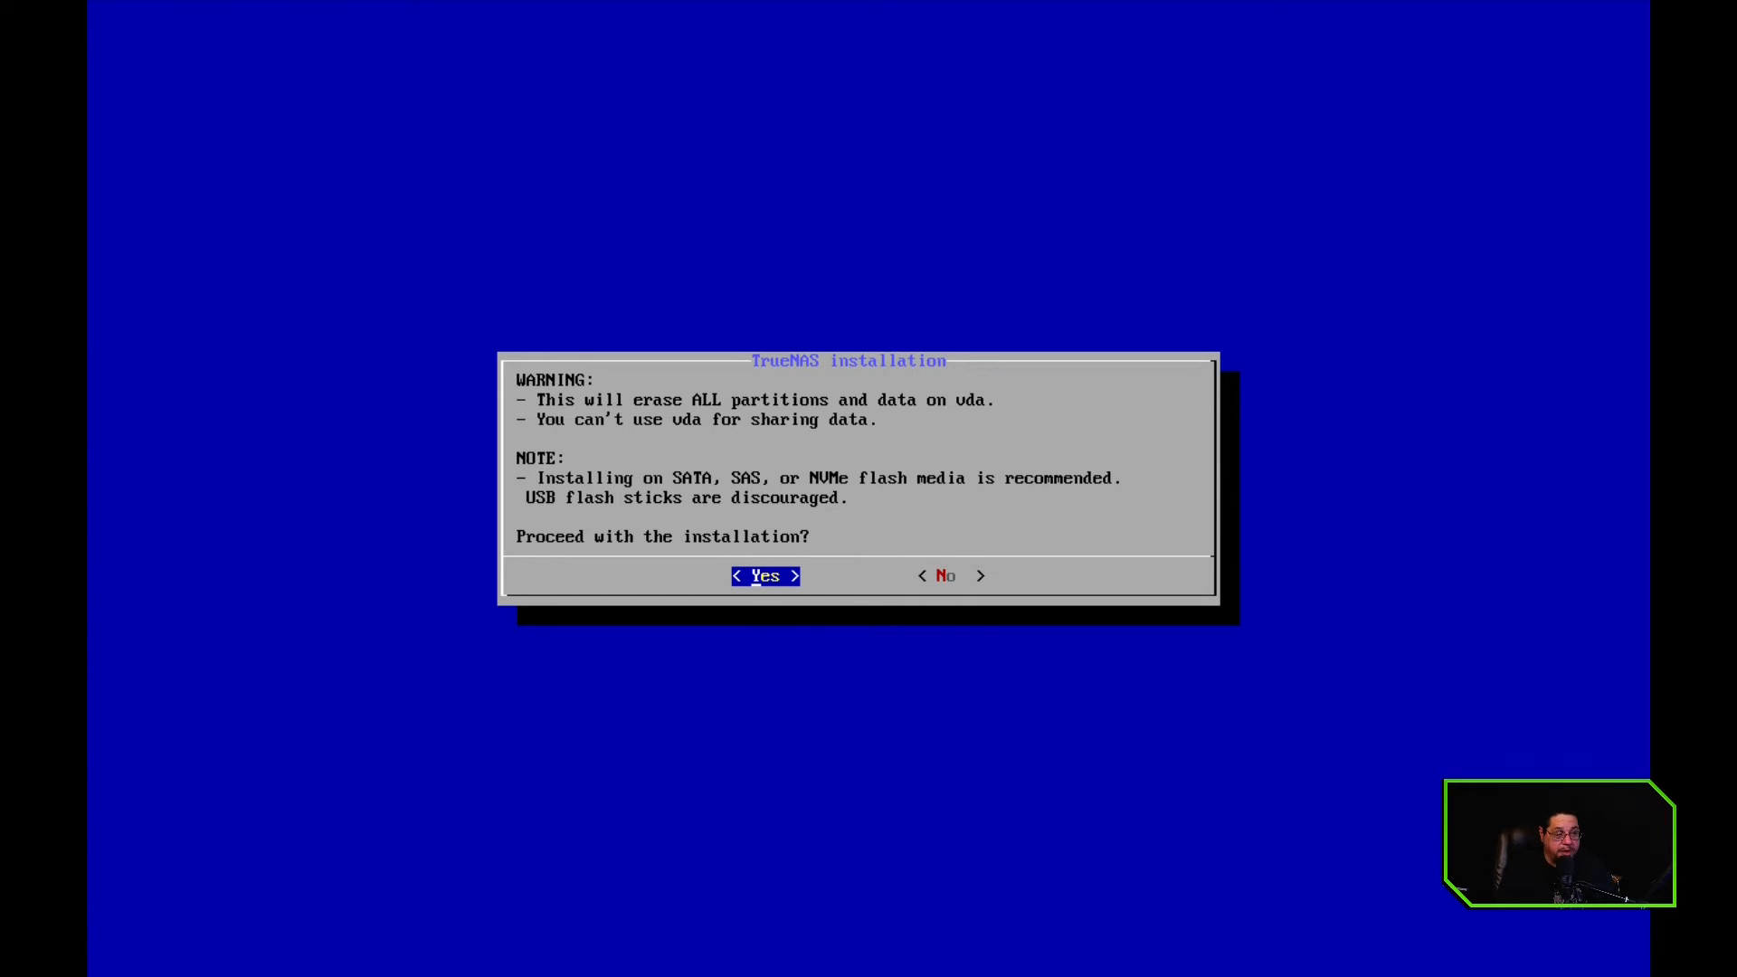
{"action": "key", "text": "Return"}
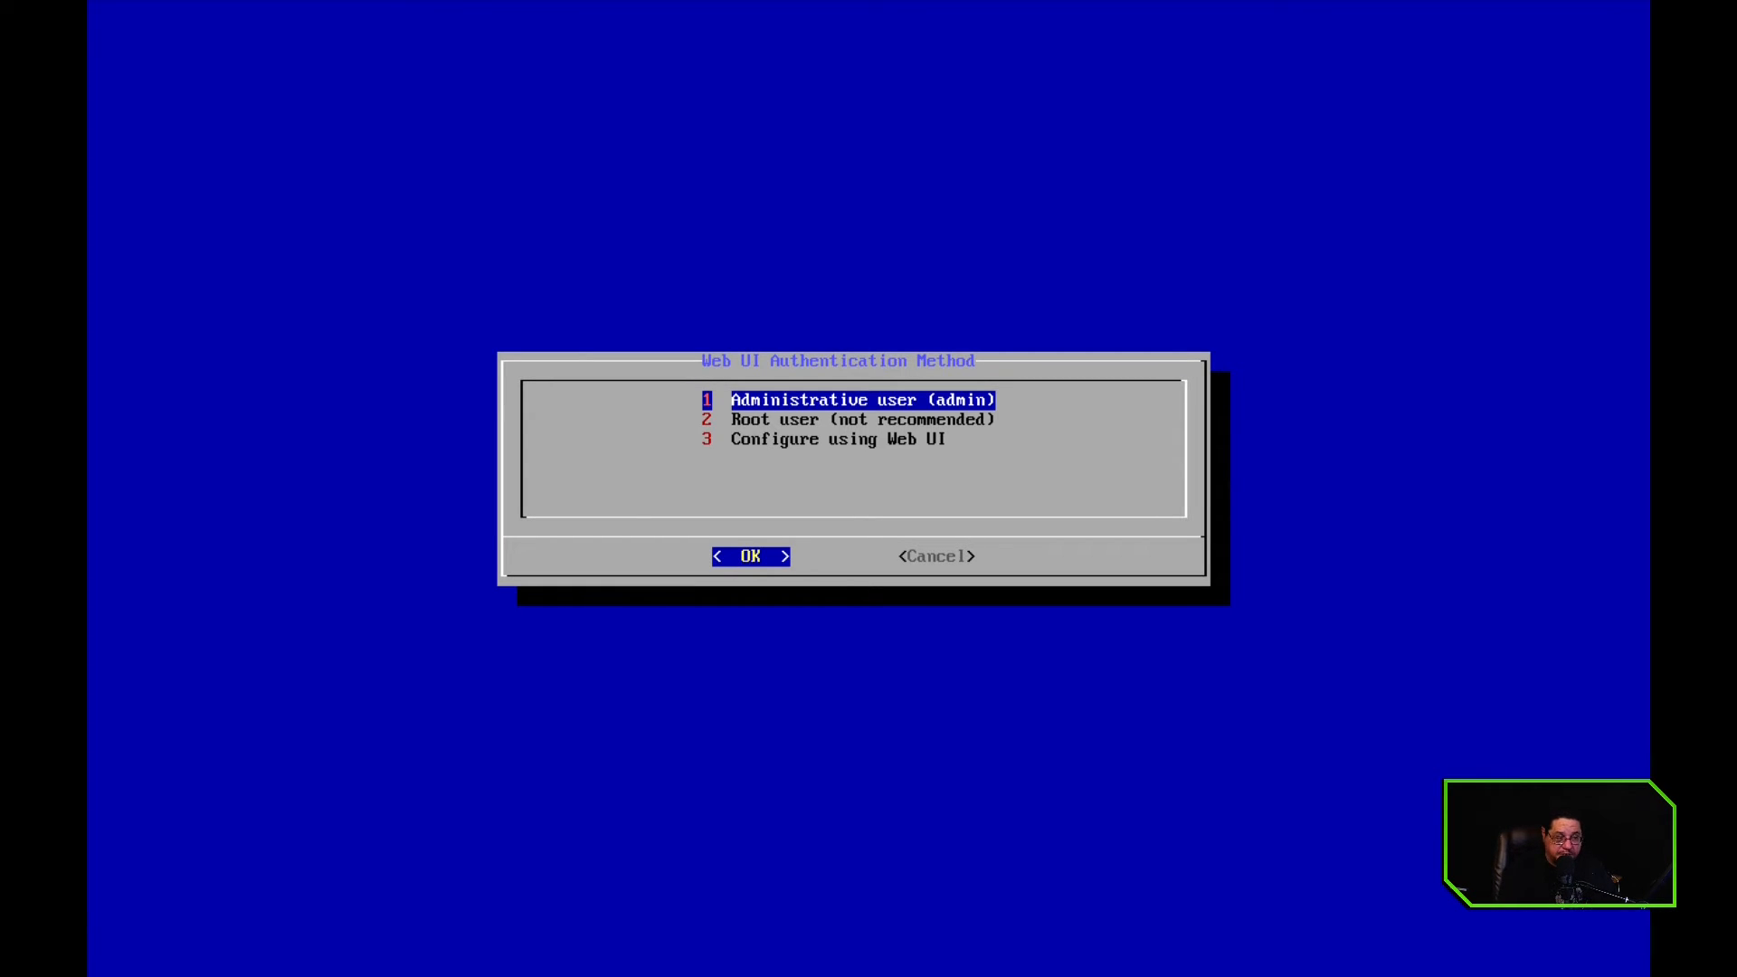
Choose the administrative user (admin) for web UI authentication, enter and confirm its password, and complete the installation back to the console setup
{"action": "key", "text": "Return"}
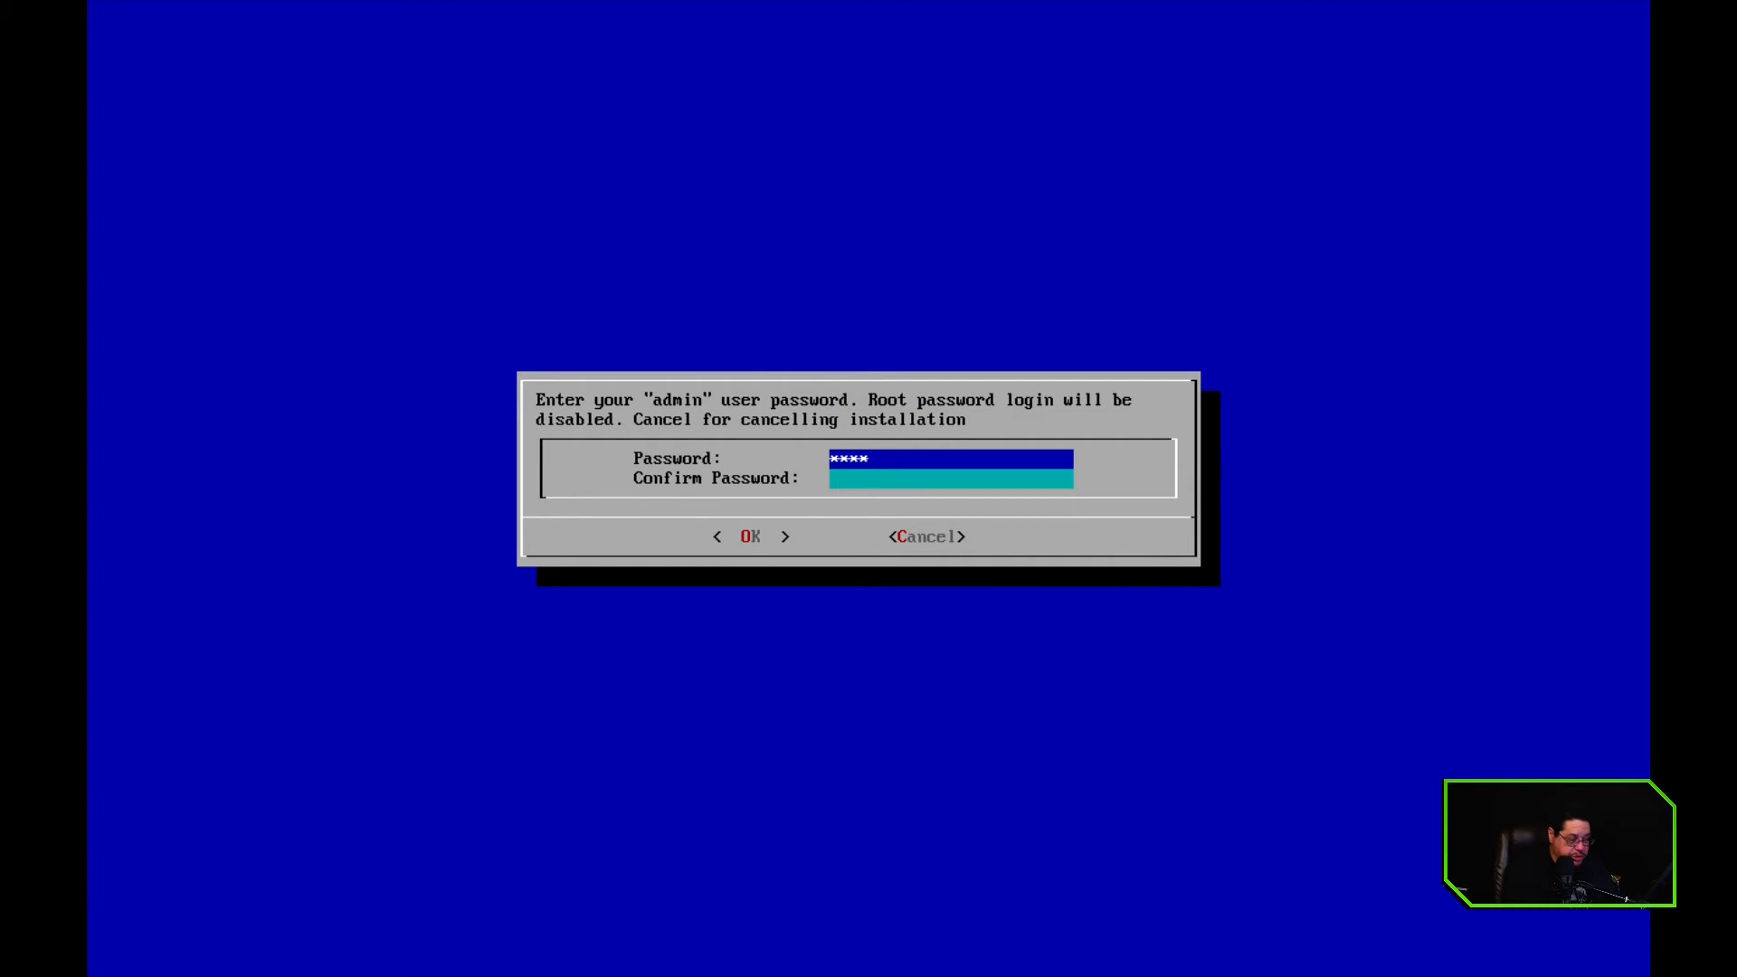
{"action": "key", "text": "Tab"}
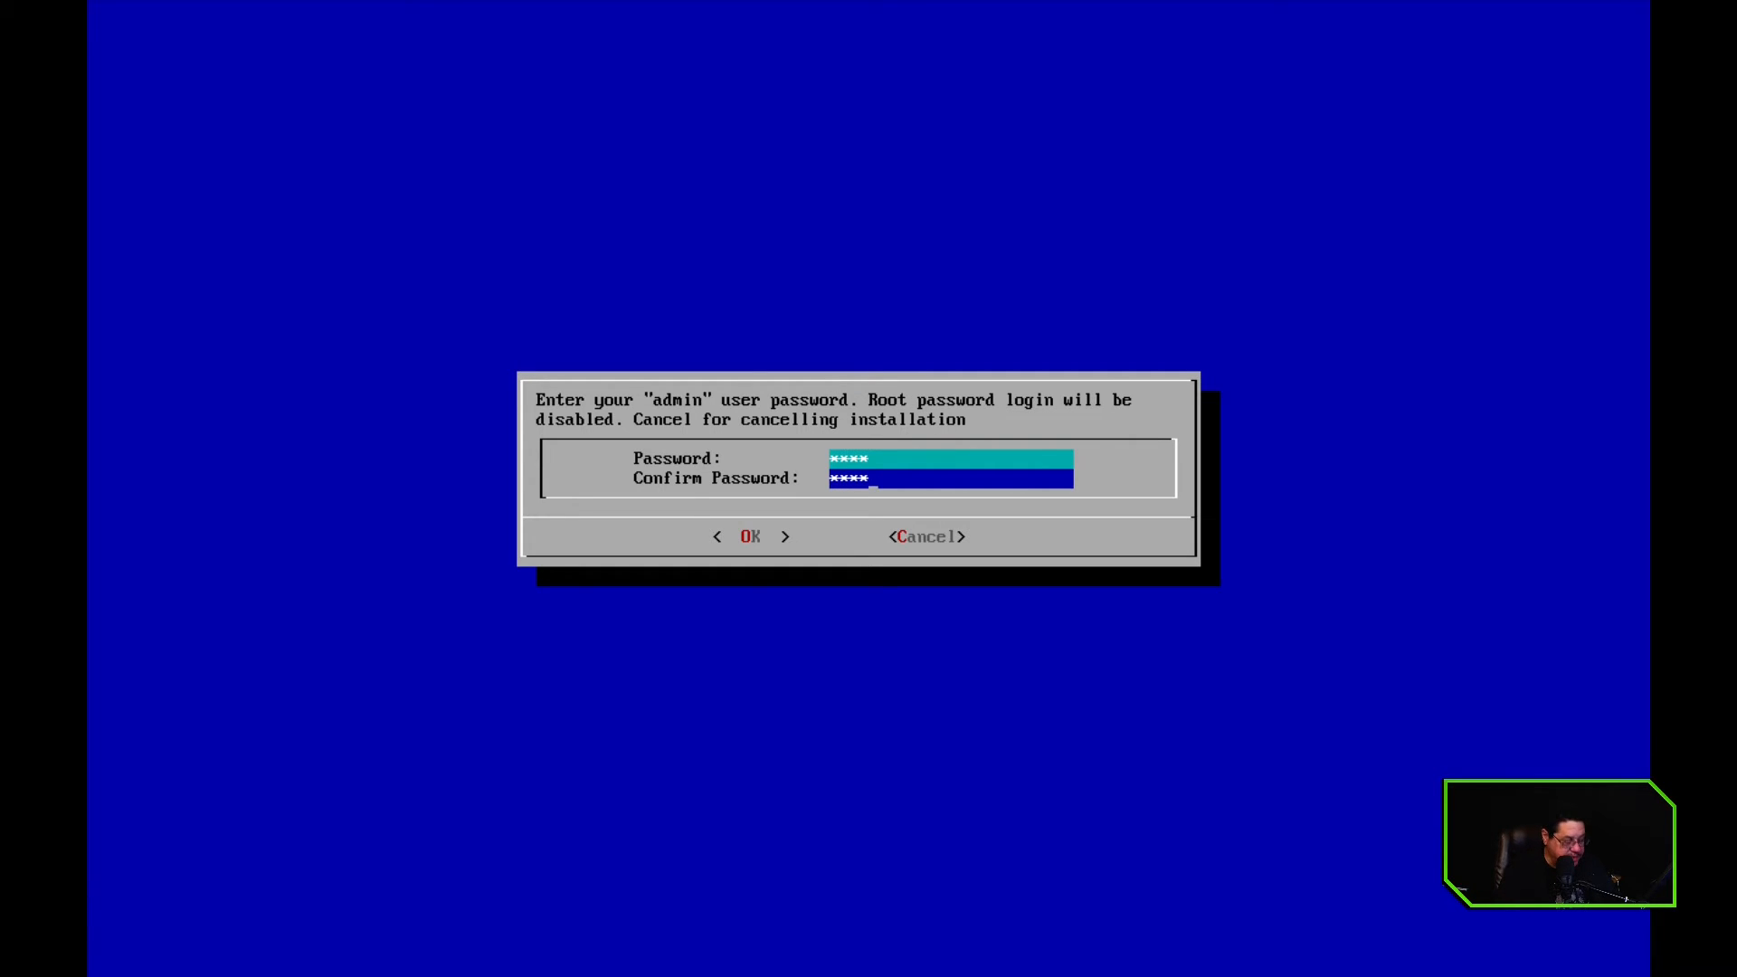
{"action": "key", "text": "Tab"}
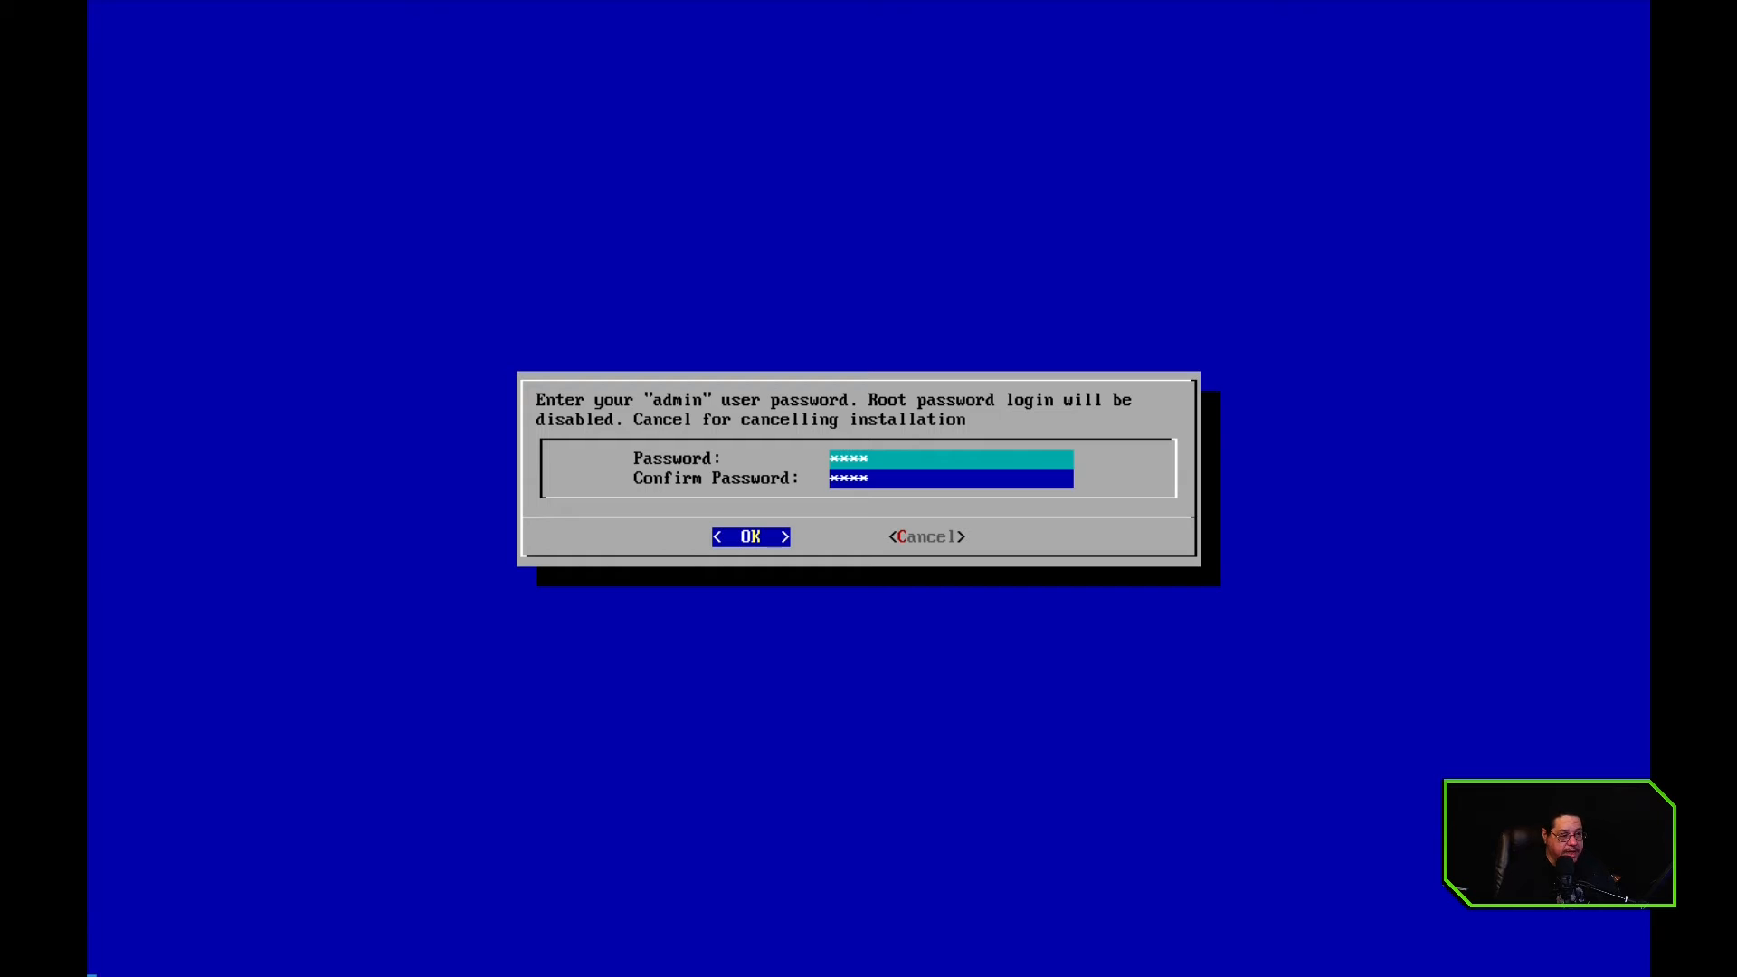
{"action": "key", "text": "Return"}
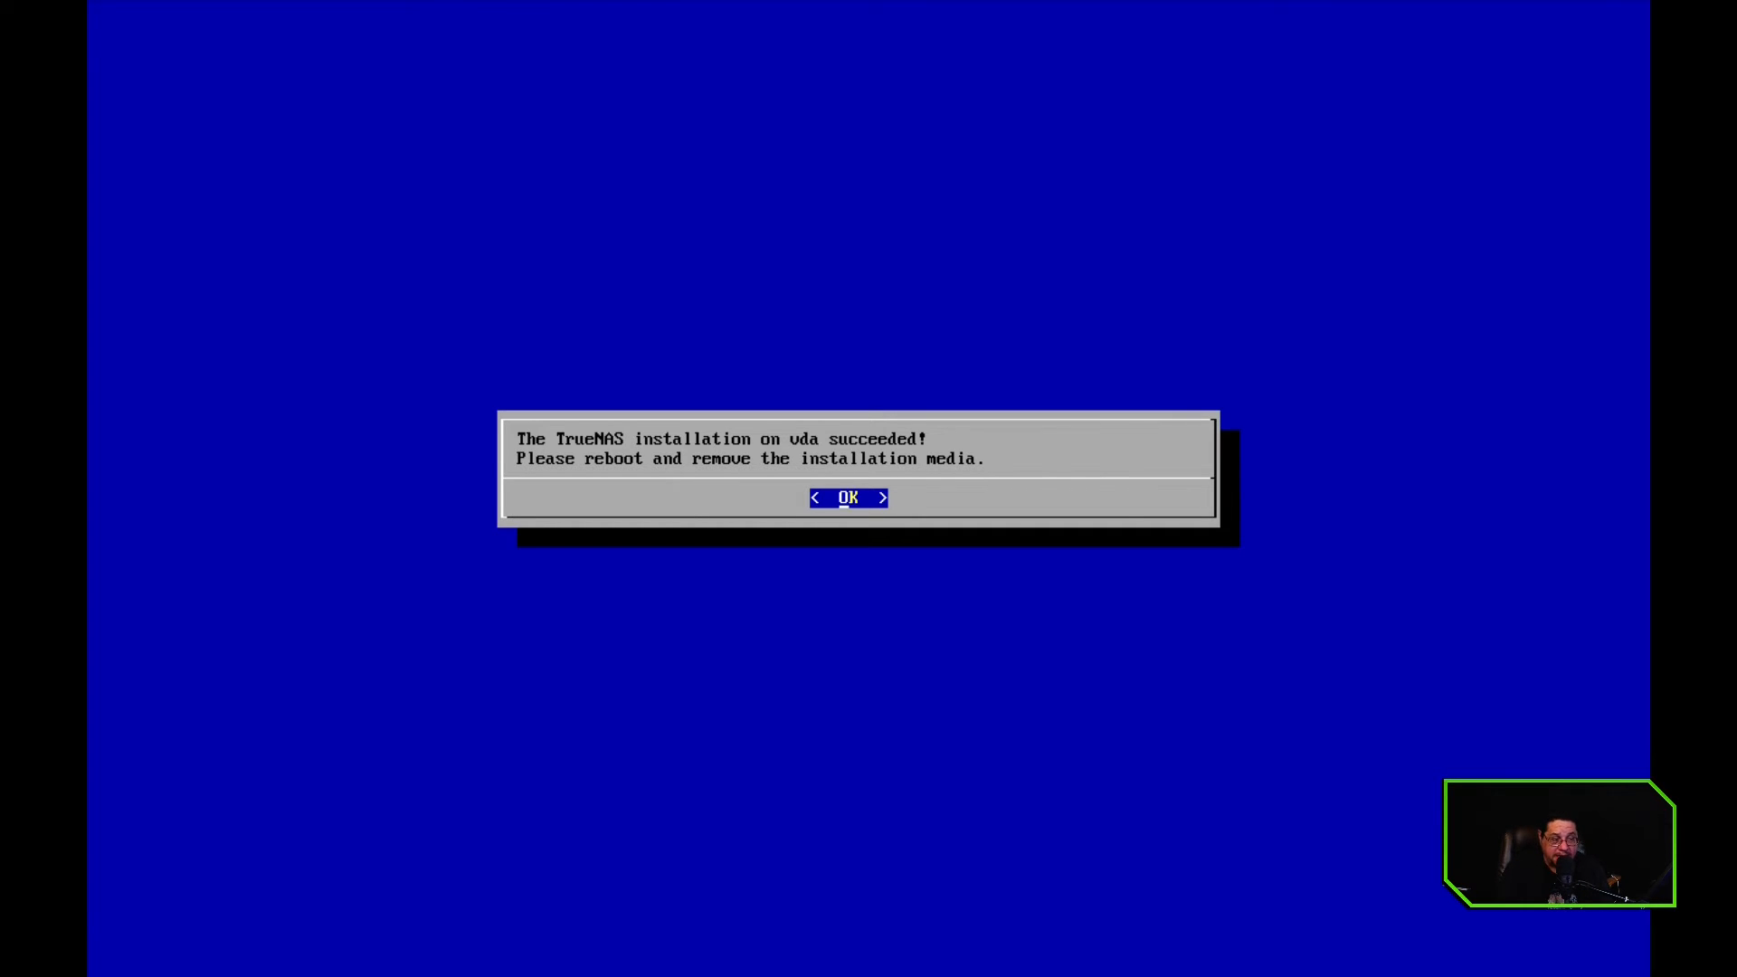
{"action": "key", "text": "Return"}
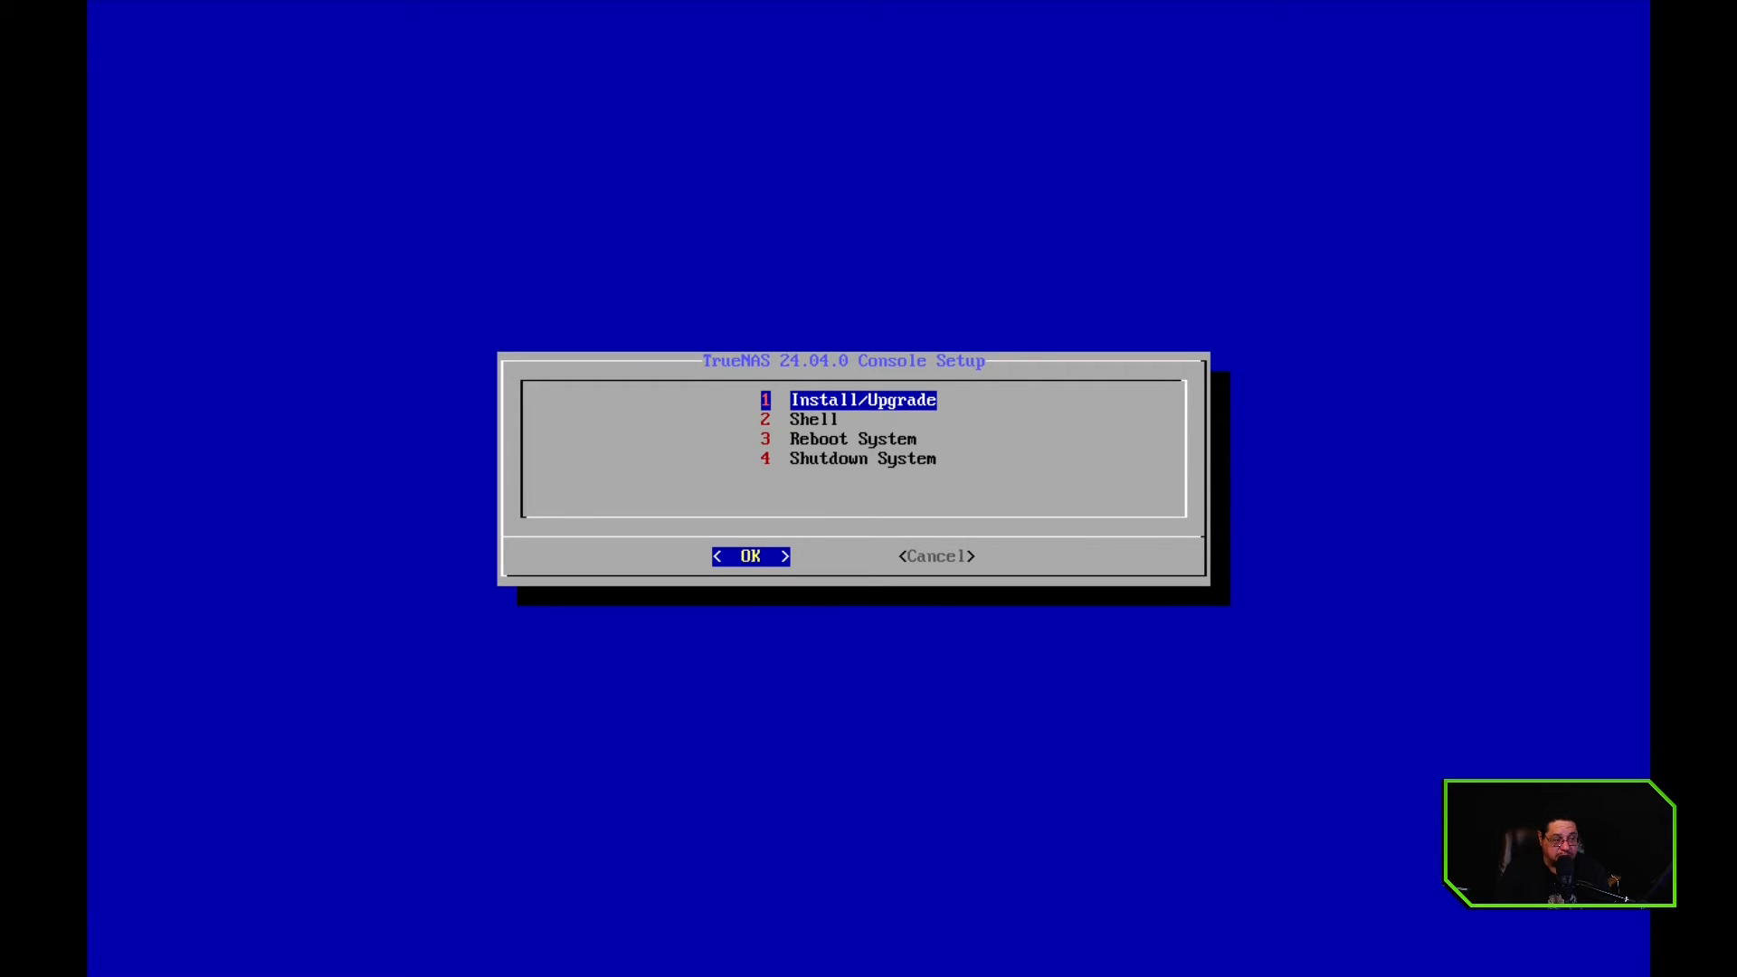
Reboot the system from the console setup and show the restarted TrueNAS virtual machine full screen
{"action": "key", "text": "Down"}
{"action": "key", "text": "Down"}
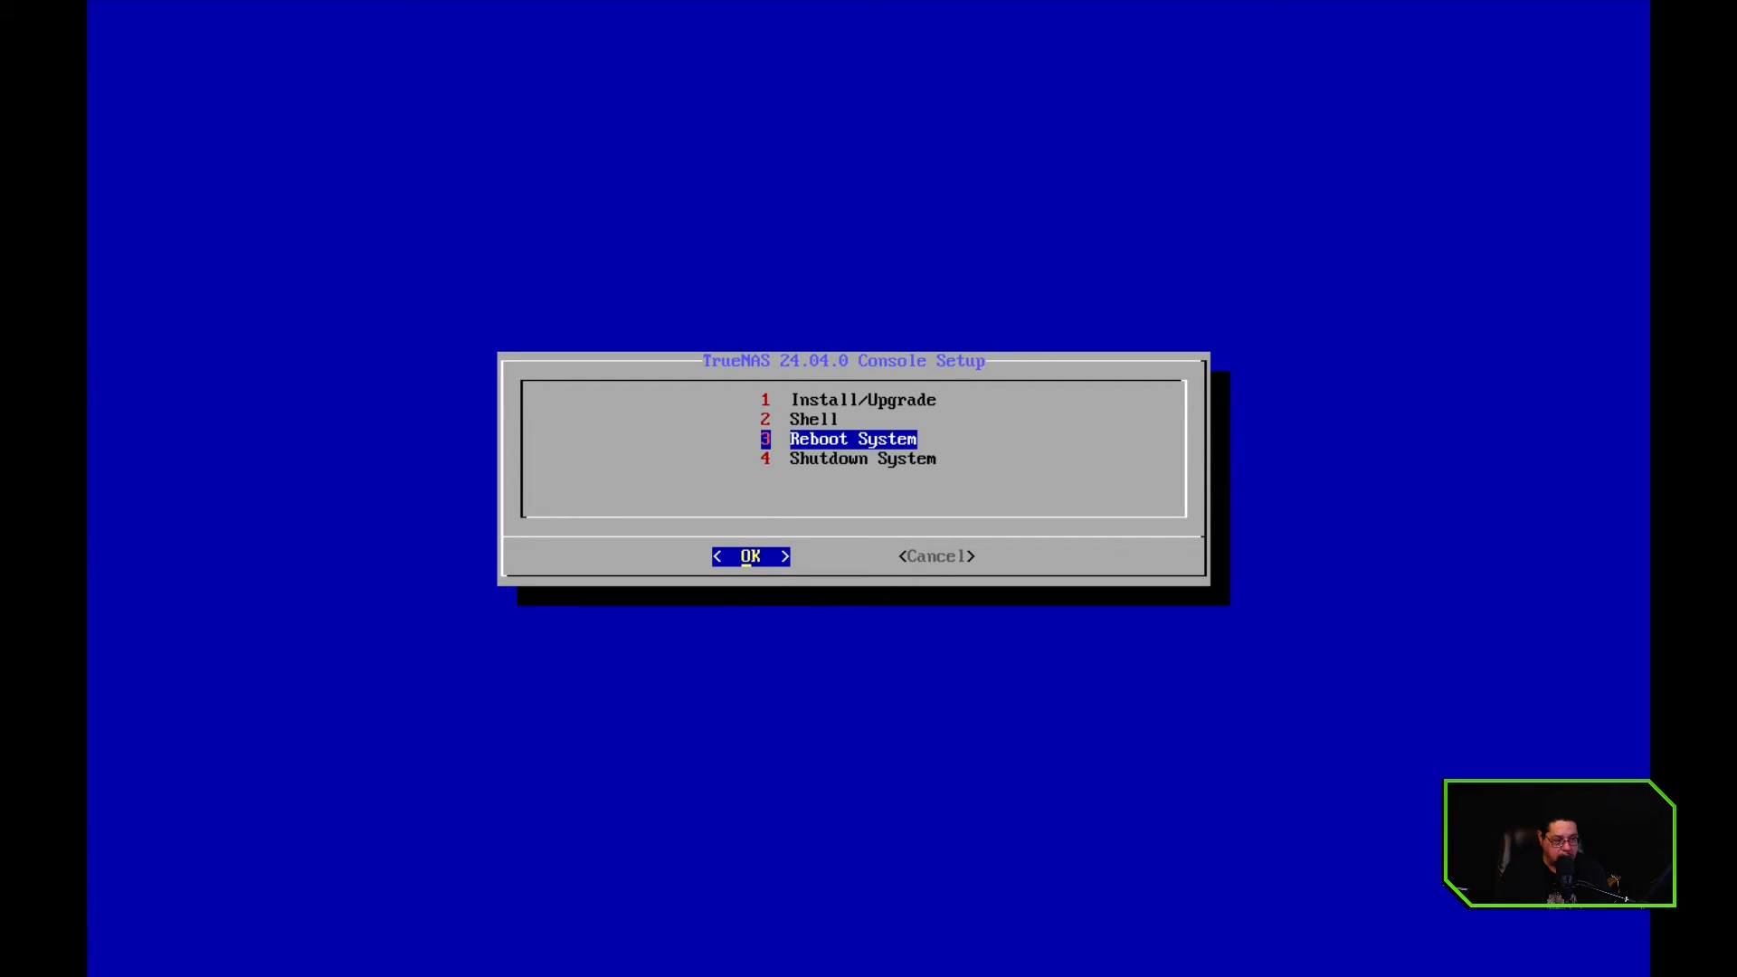
{"action": "key", "text": "Return"}
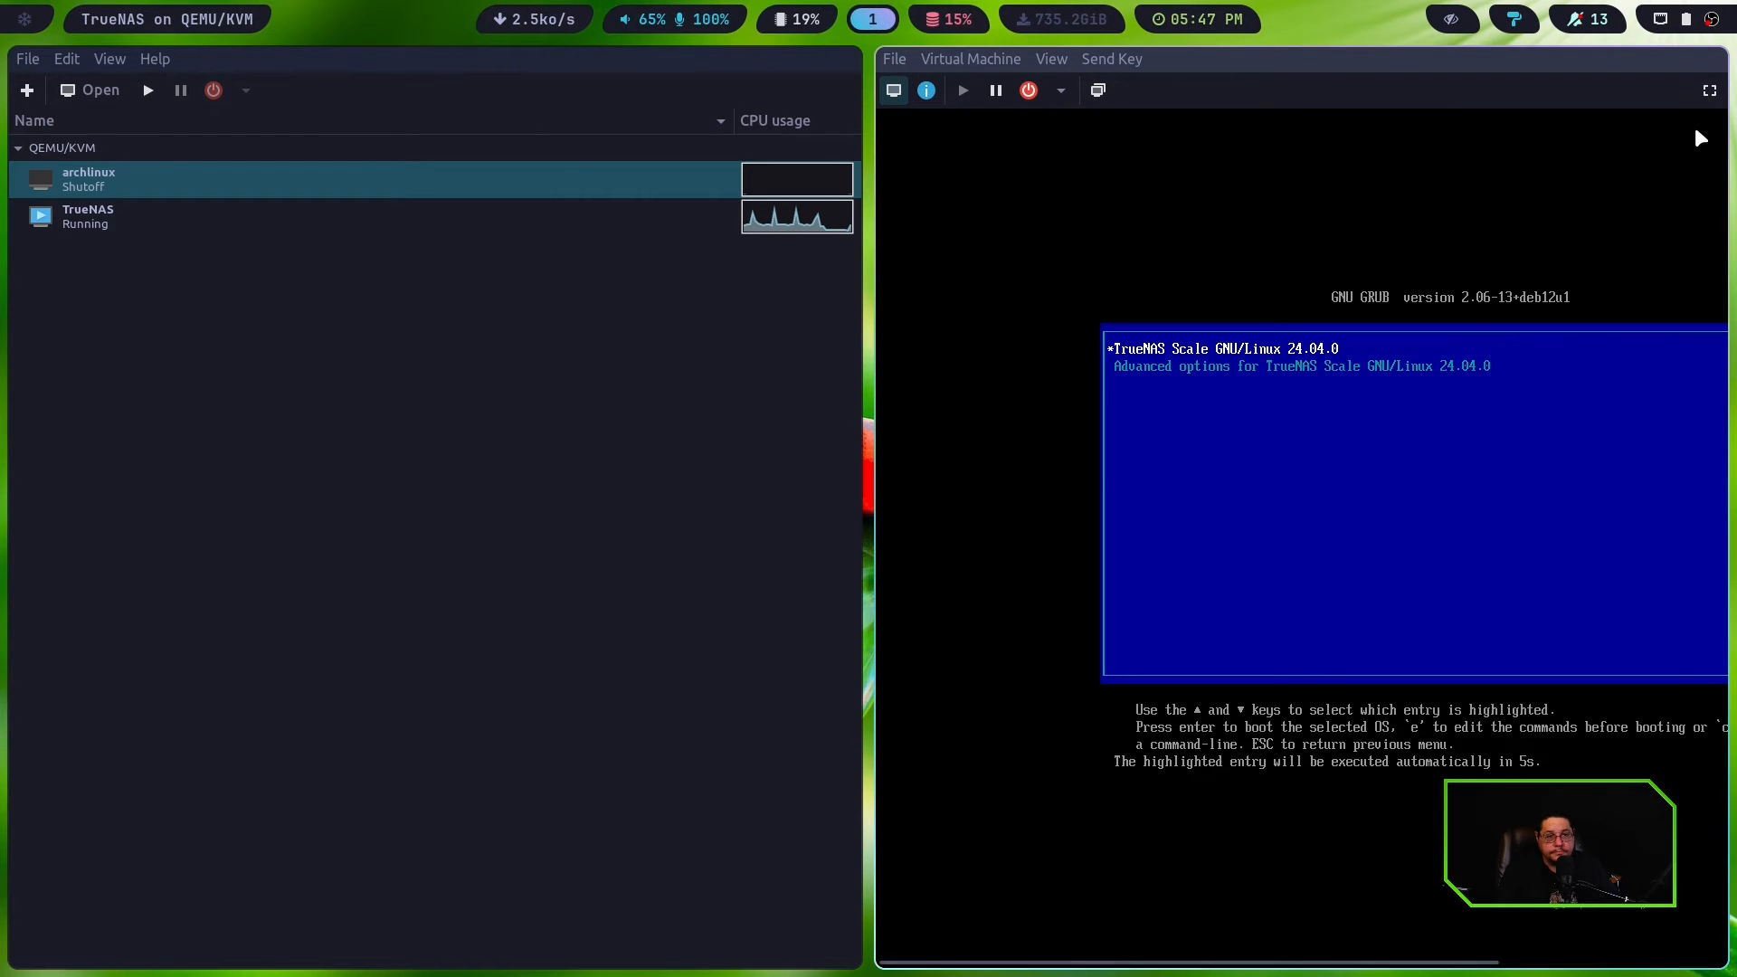
{"action": "left_click", "coordinate": [1709, 90]}
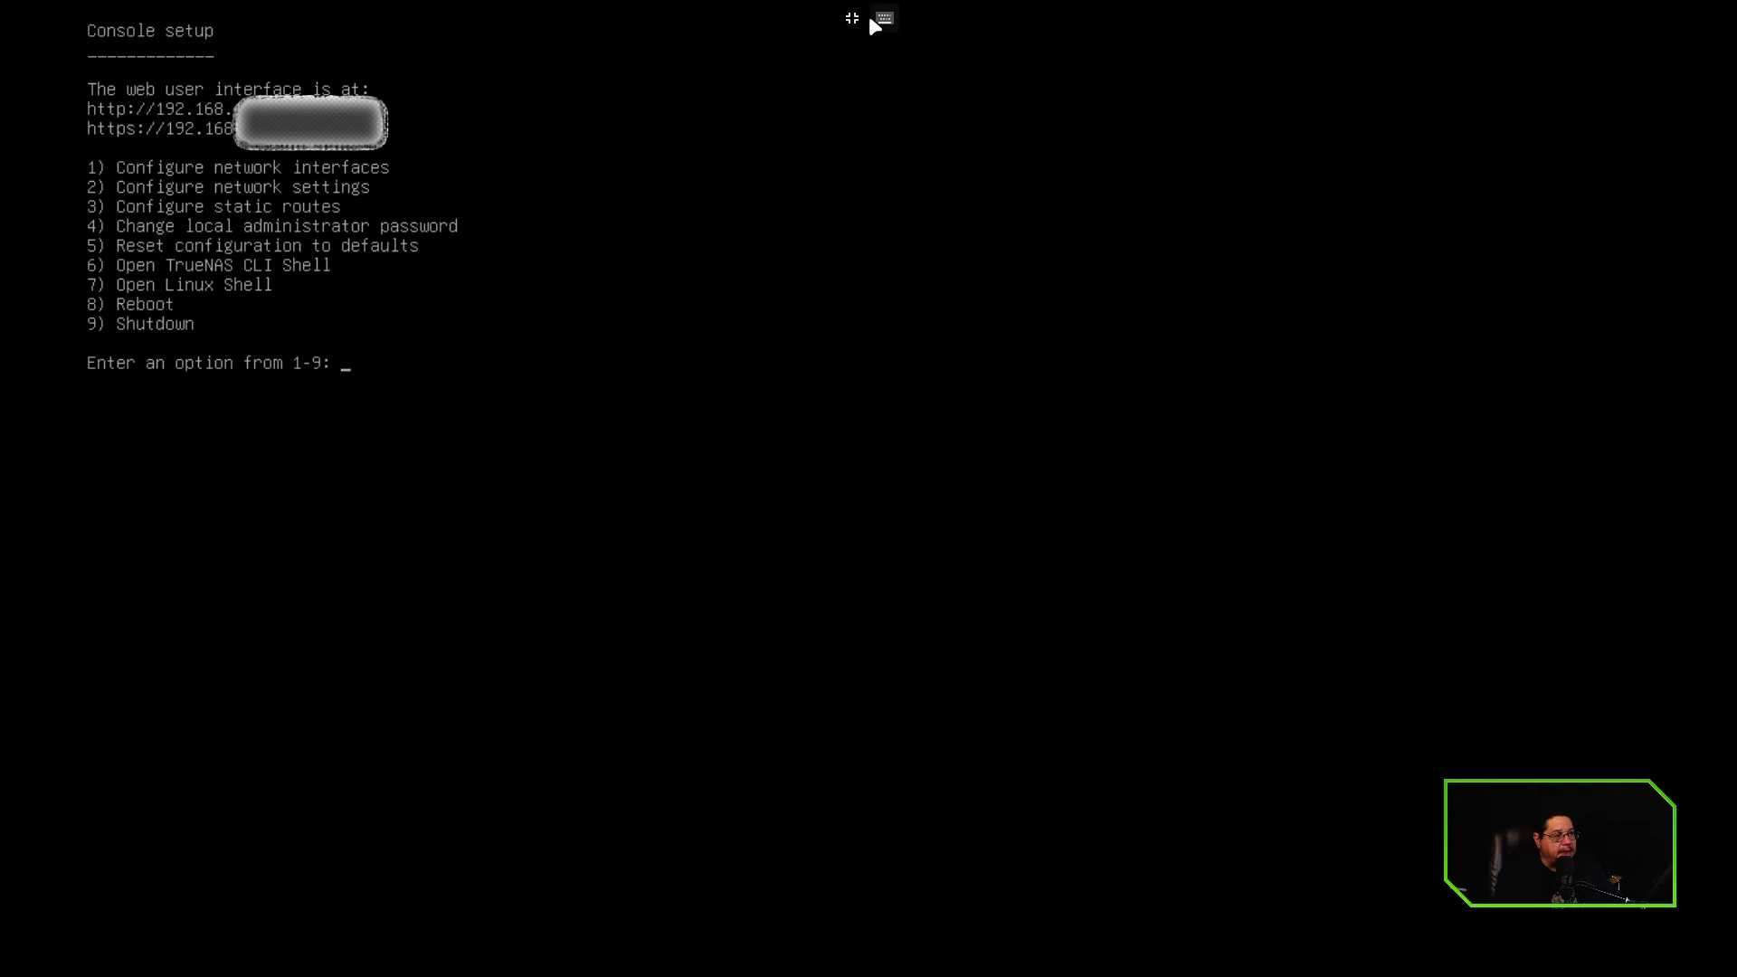
Leave the virtual machine's full-screen view, switch to the web browser and open the TrueNAS web interface at 192.168.122.205
{"action": "left_click", "coordinate": [853, 19]}
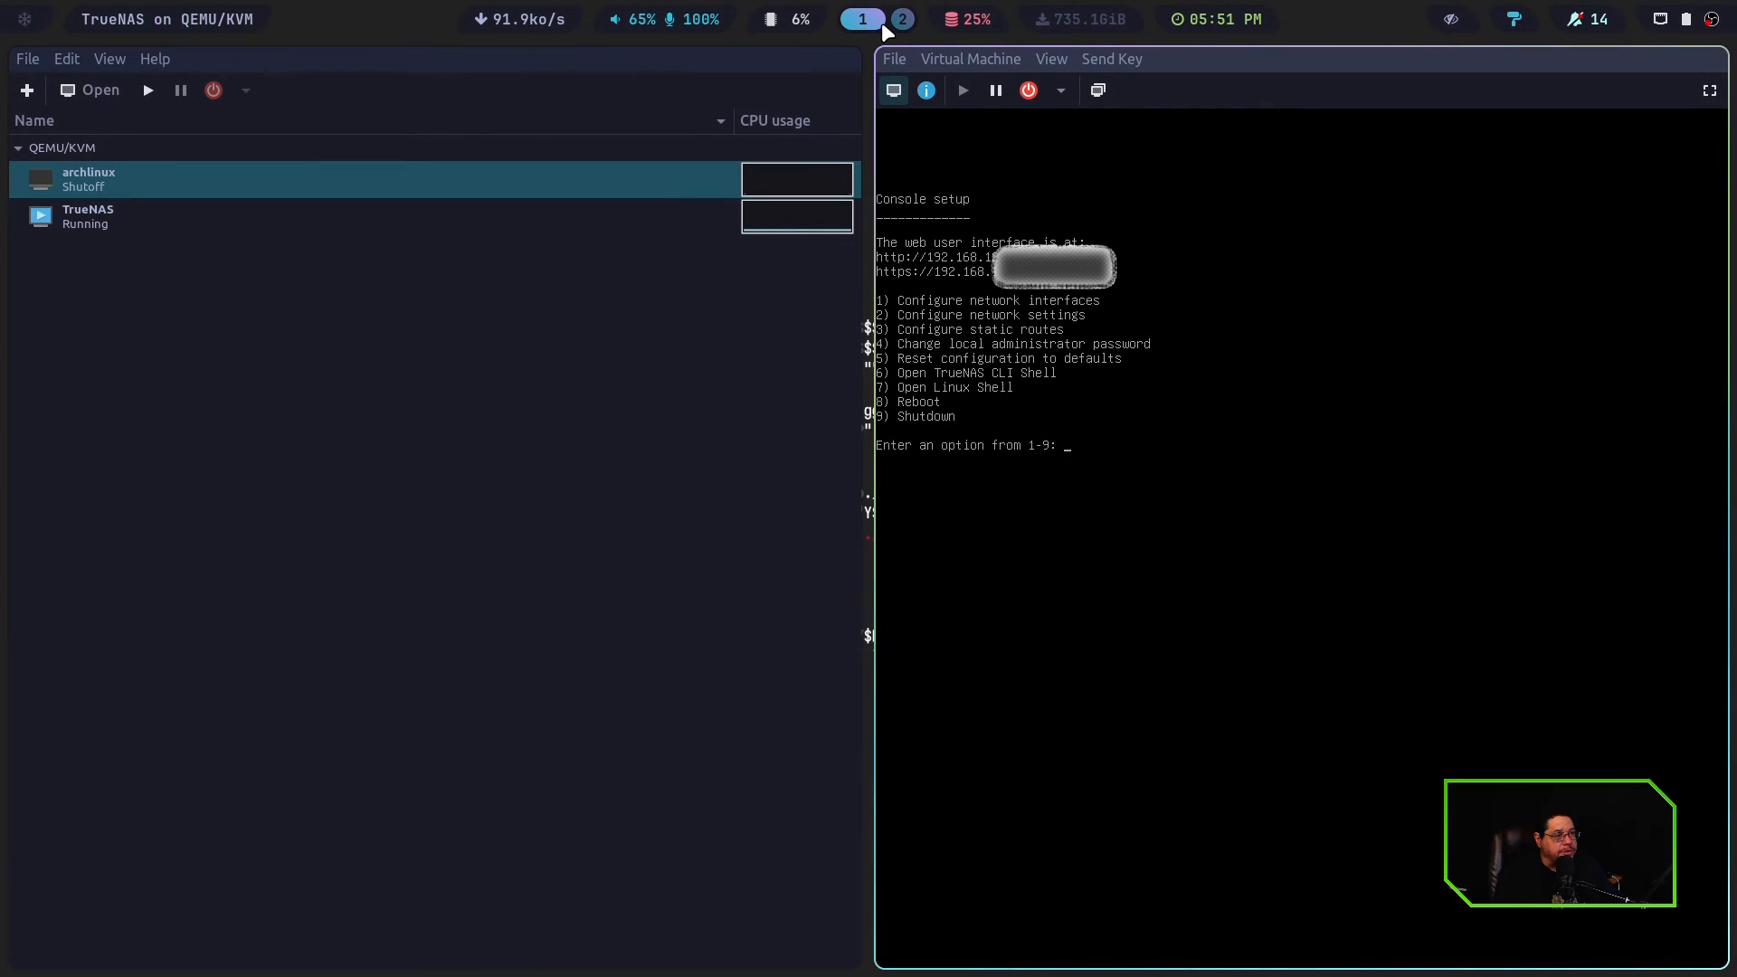
{"action": "left_click", "coordinate": [902, 19]}
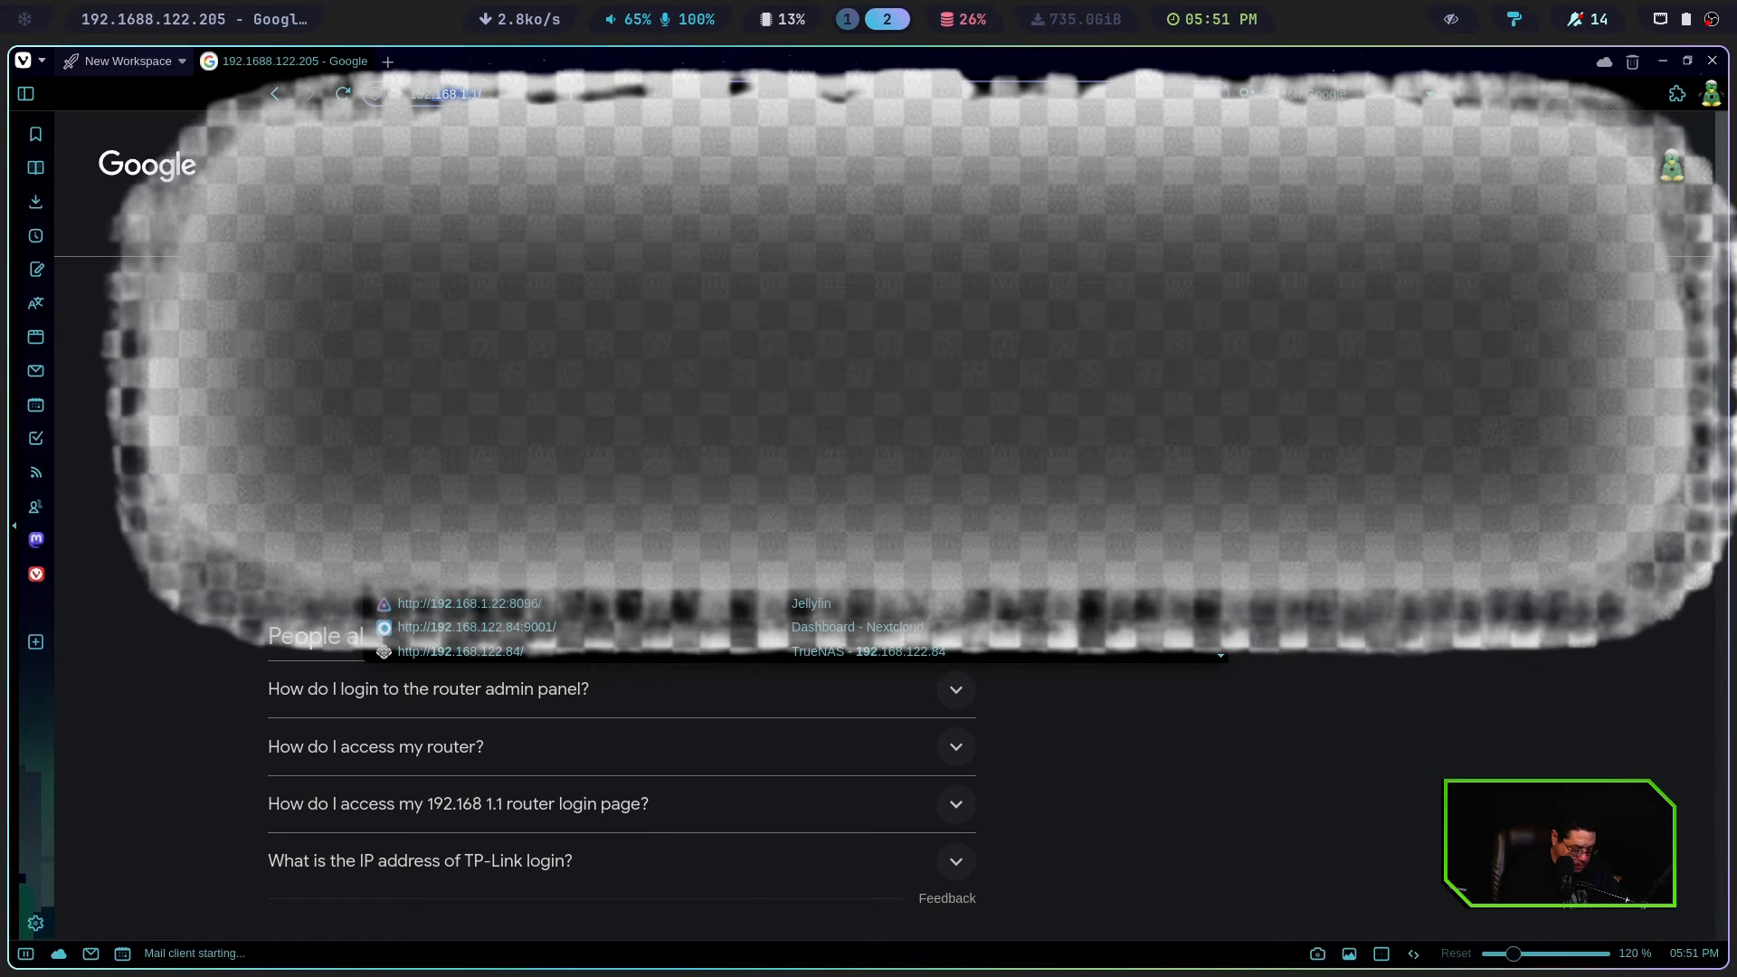
{"action": "left_click", "coordinate": [571, 94]}
{"action": "type", "text": "192."}
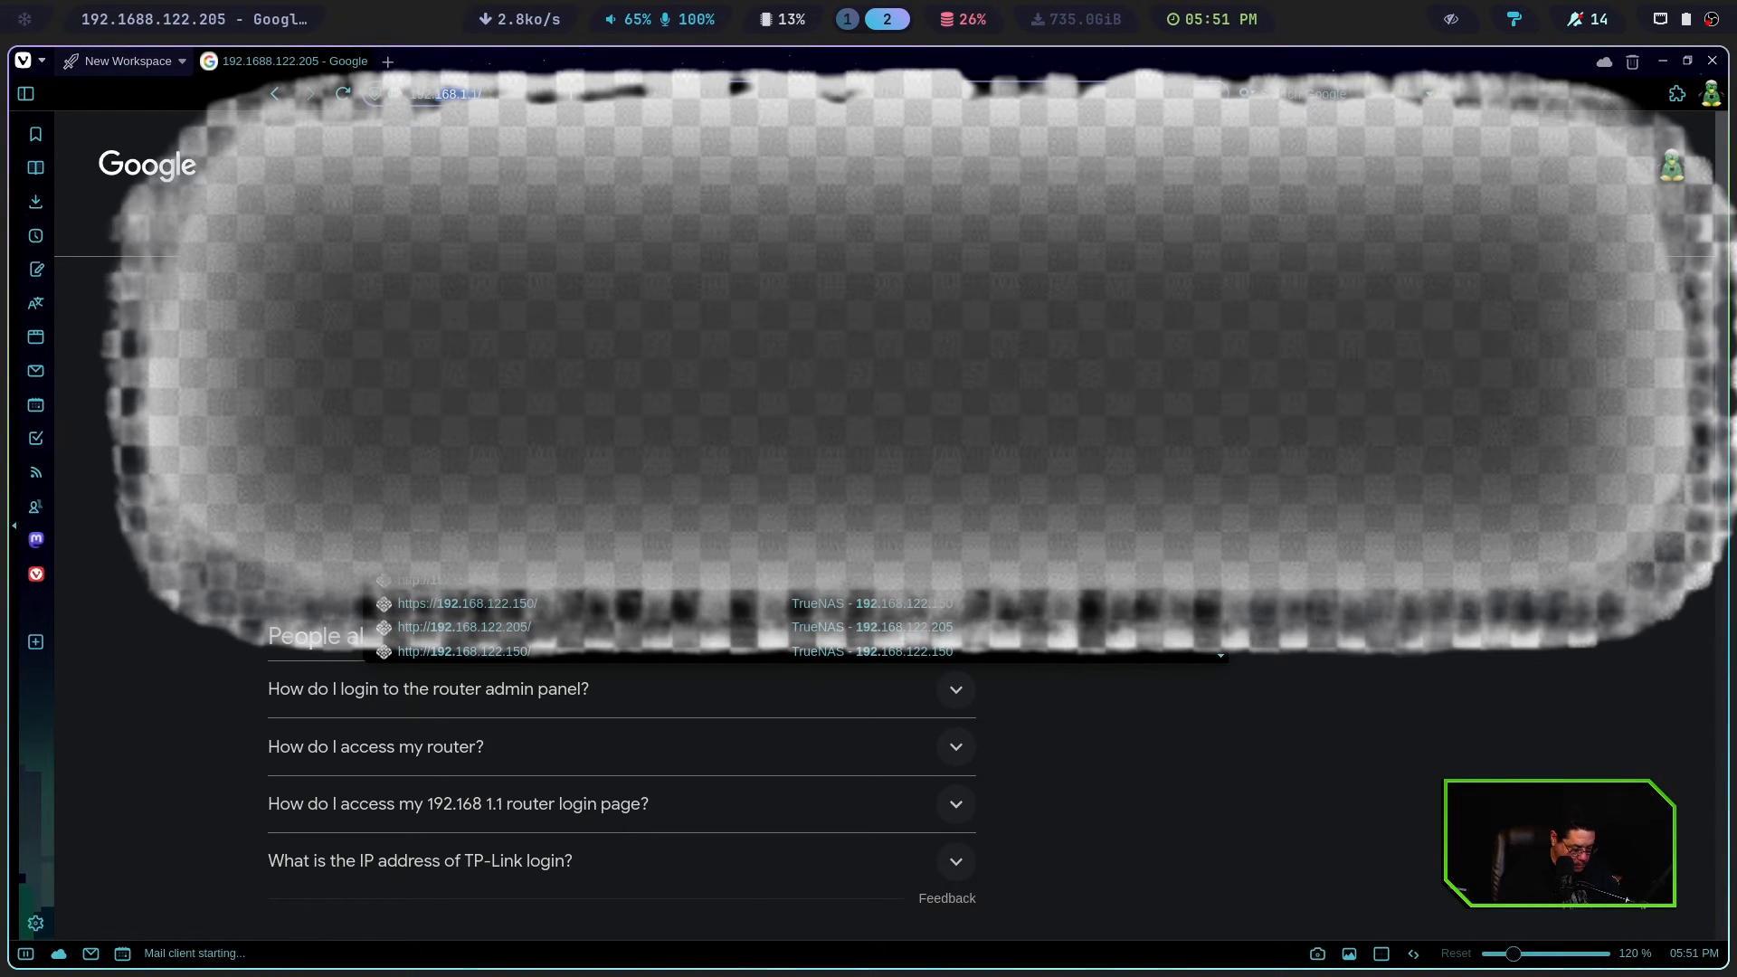
{"action": "type", "text": "1688."}
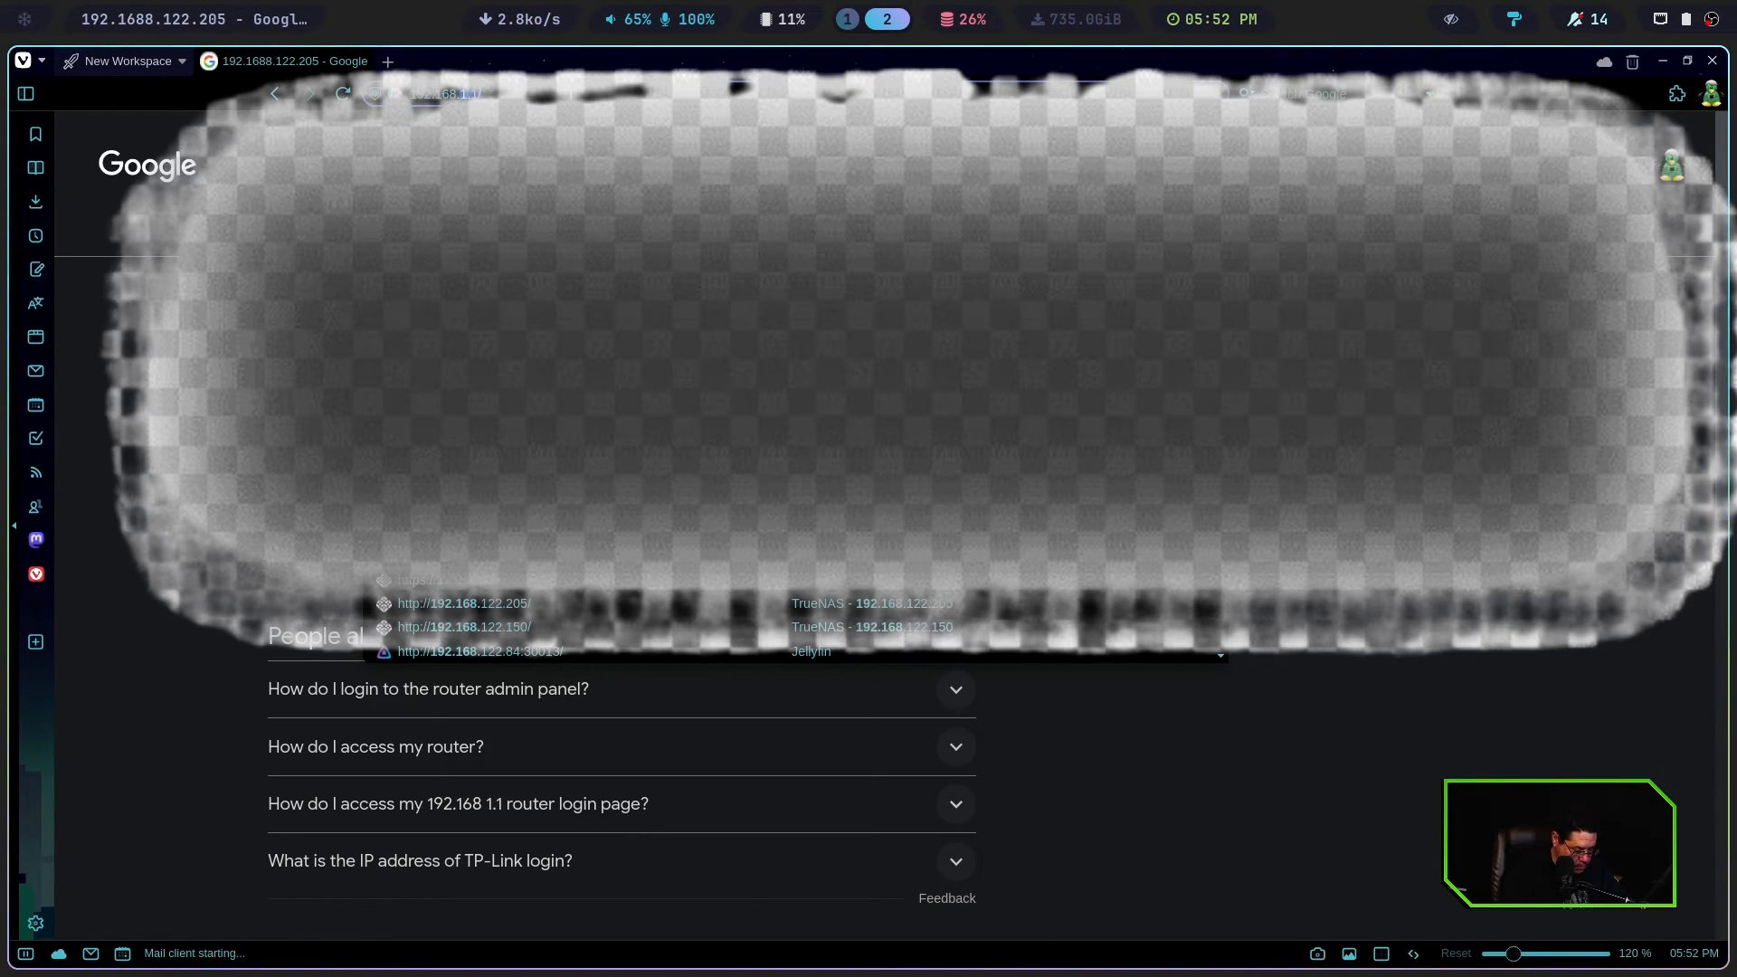
{"action": "type", "text": "122.205"}
{"action": "key", "text": "Return"}
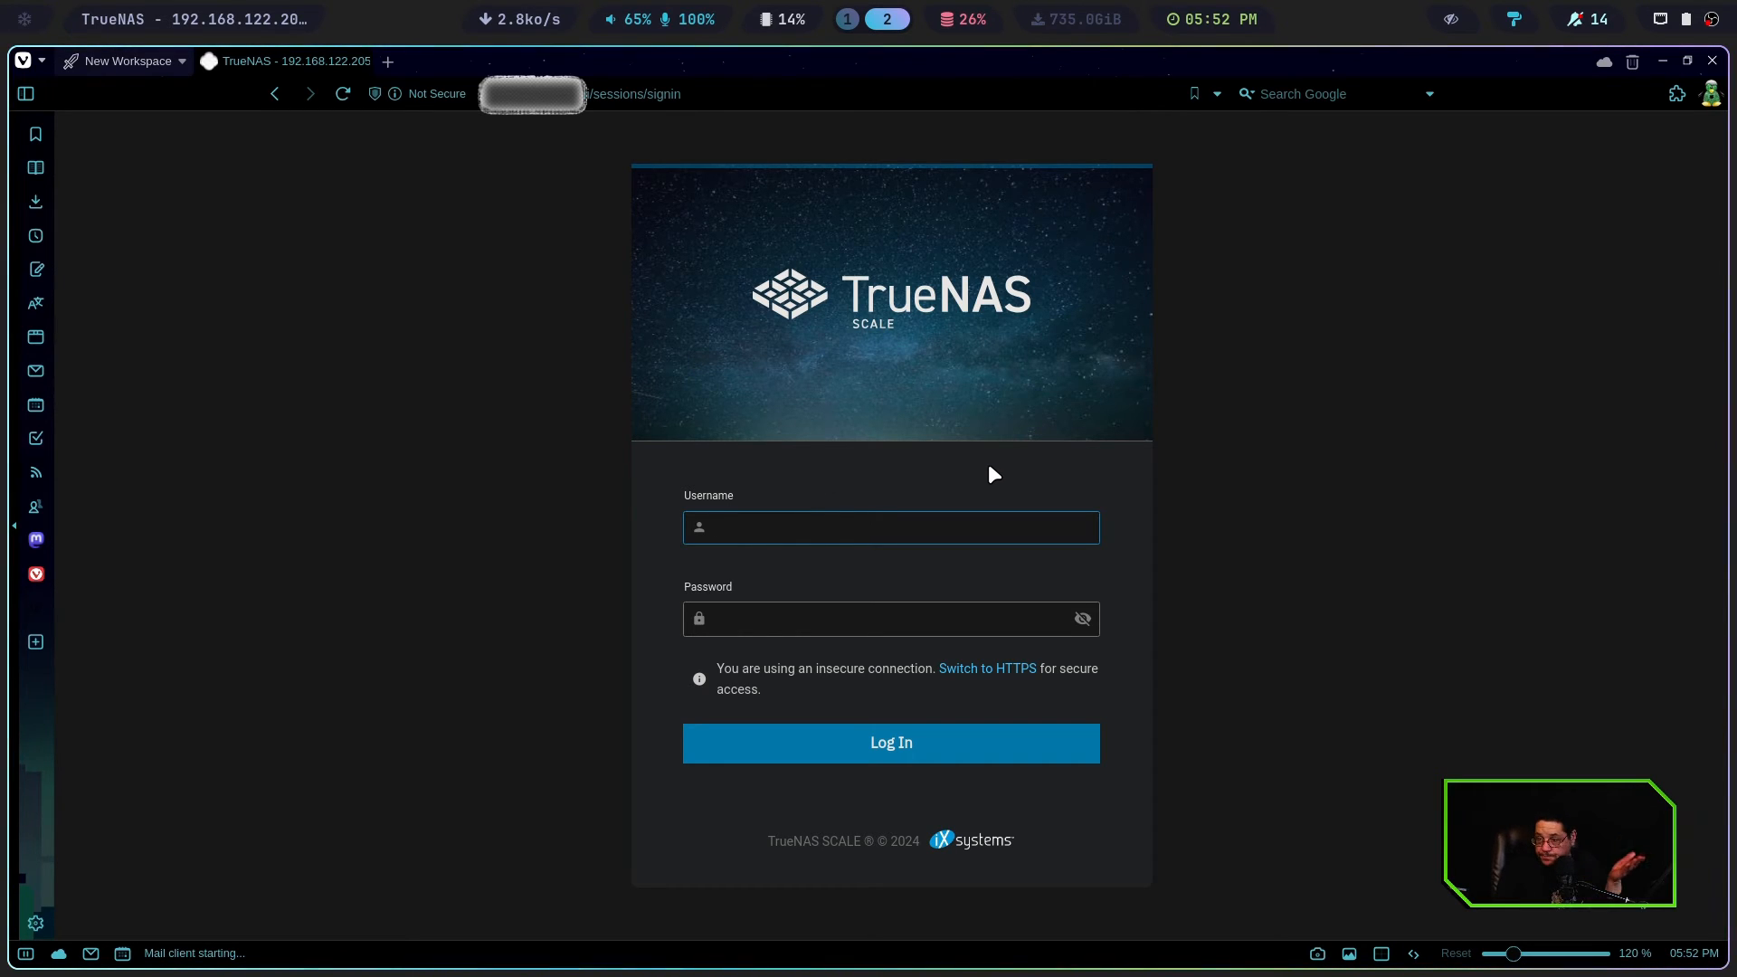
Log in to the TrueNAS web interface with the username admin and the account password
{"action": "left_click", "coordinate": [751, 517]}
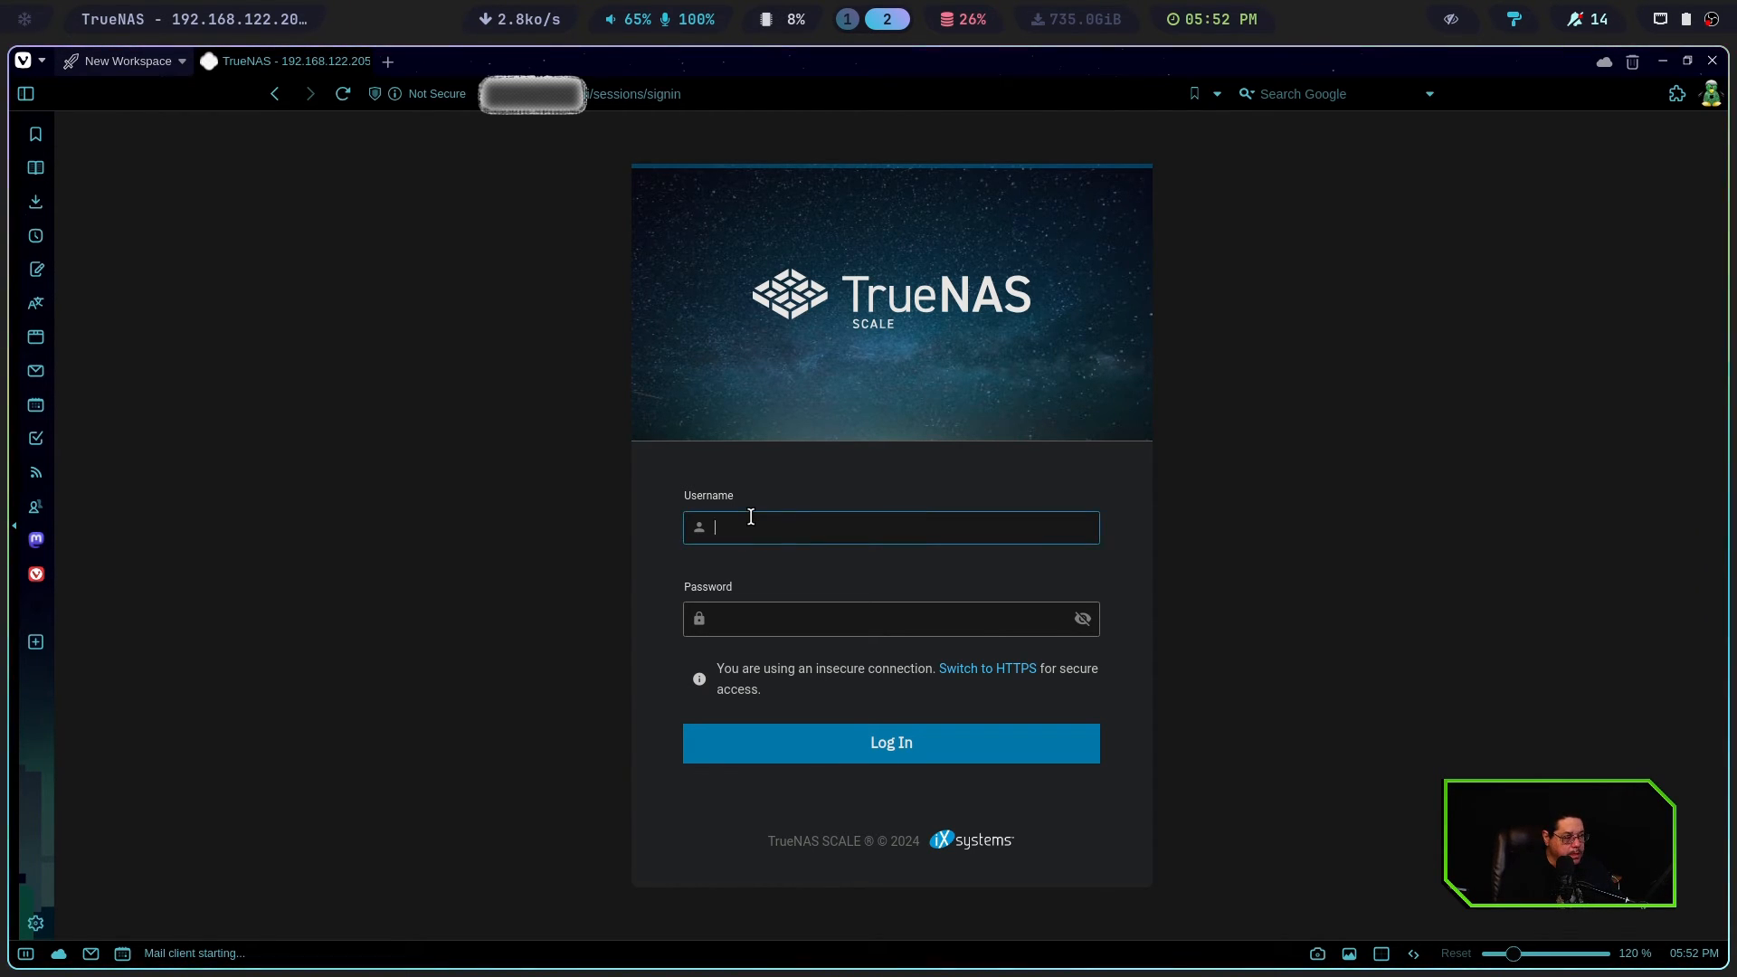
{"action": "type", "text": "admin"}
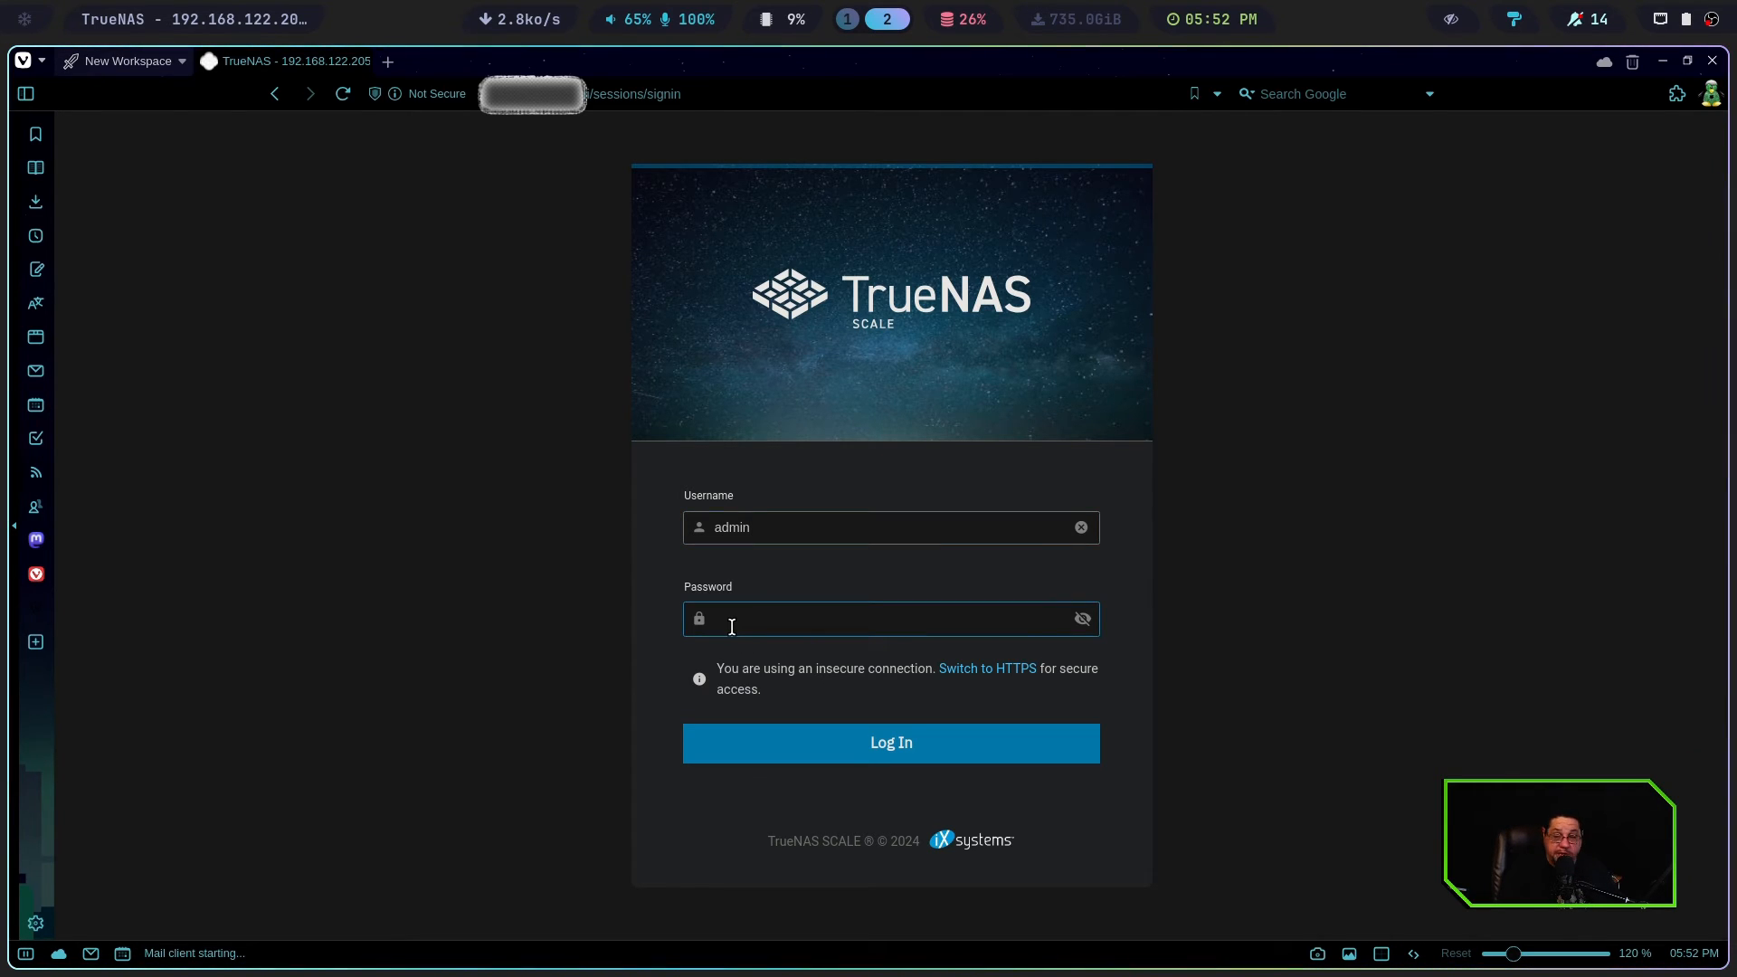
{"action": "type", "text": "••"}
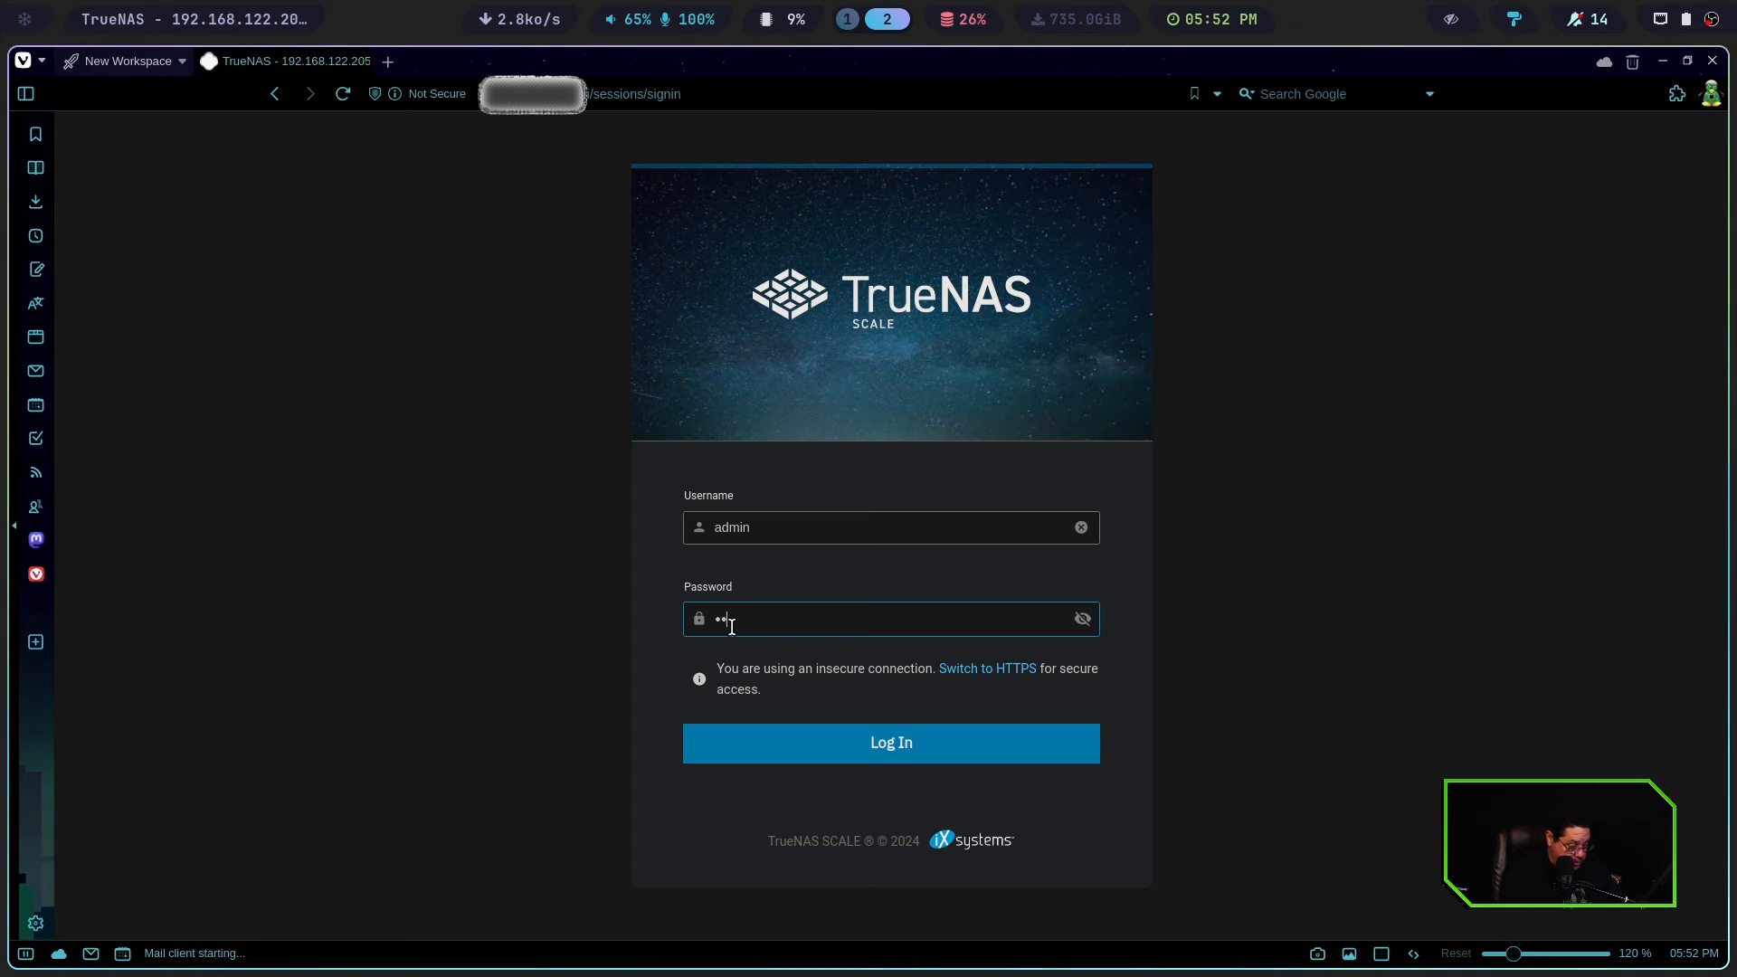
{"action": "type", "text": "•"}
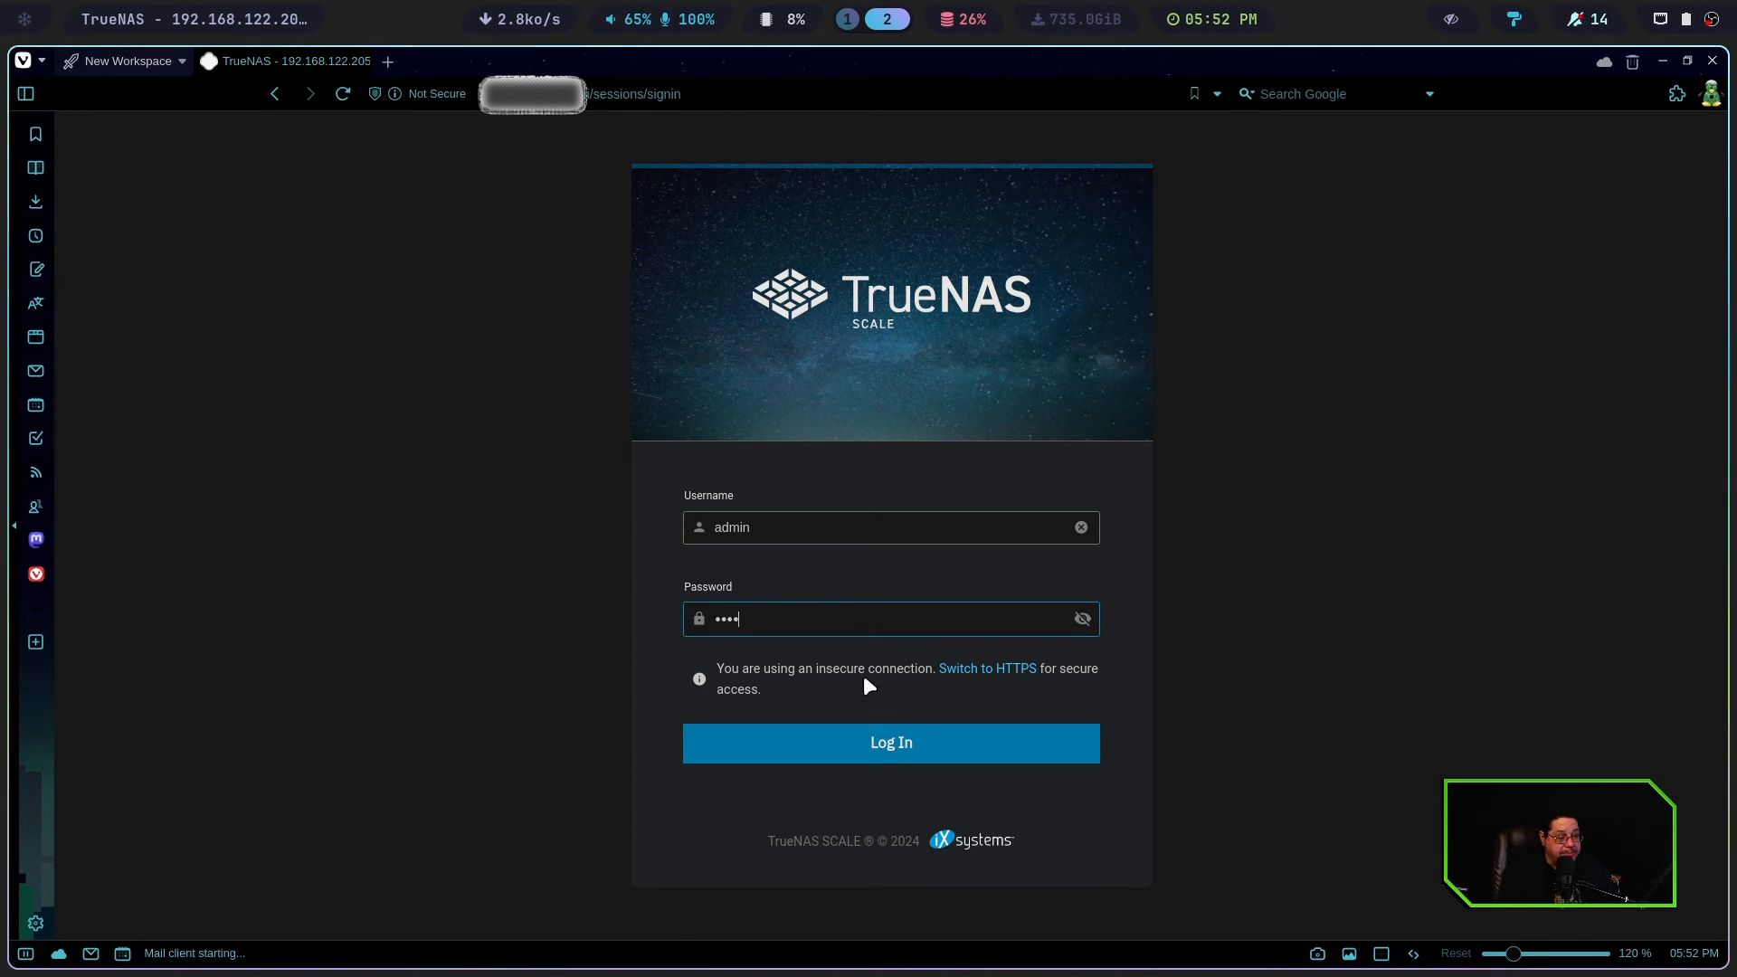
{"action": "left_click", "coordinate": [884, 749]}
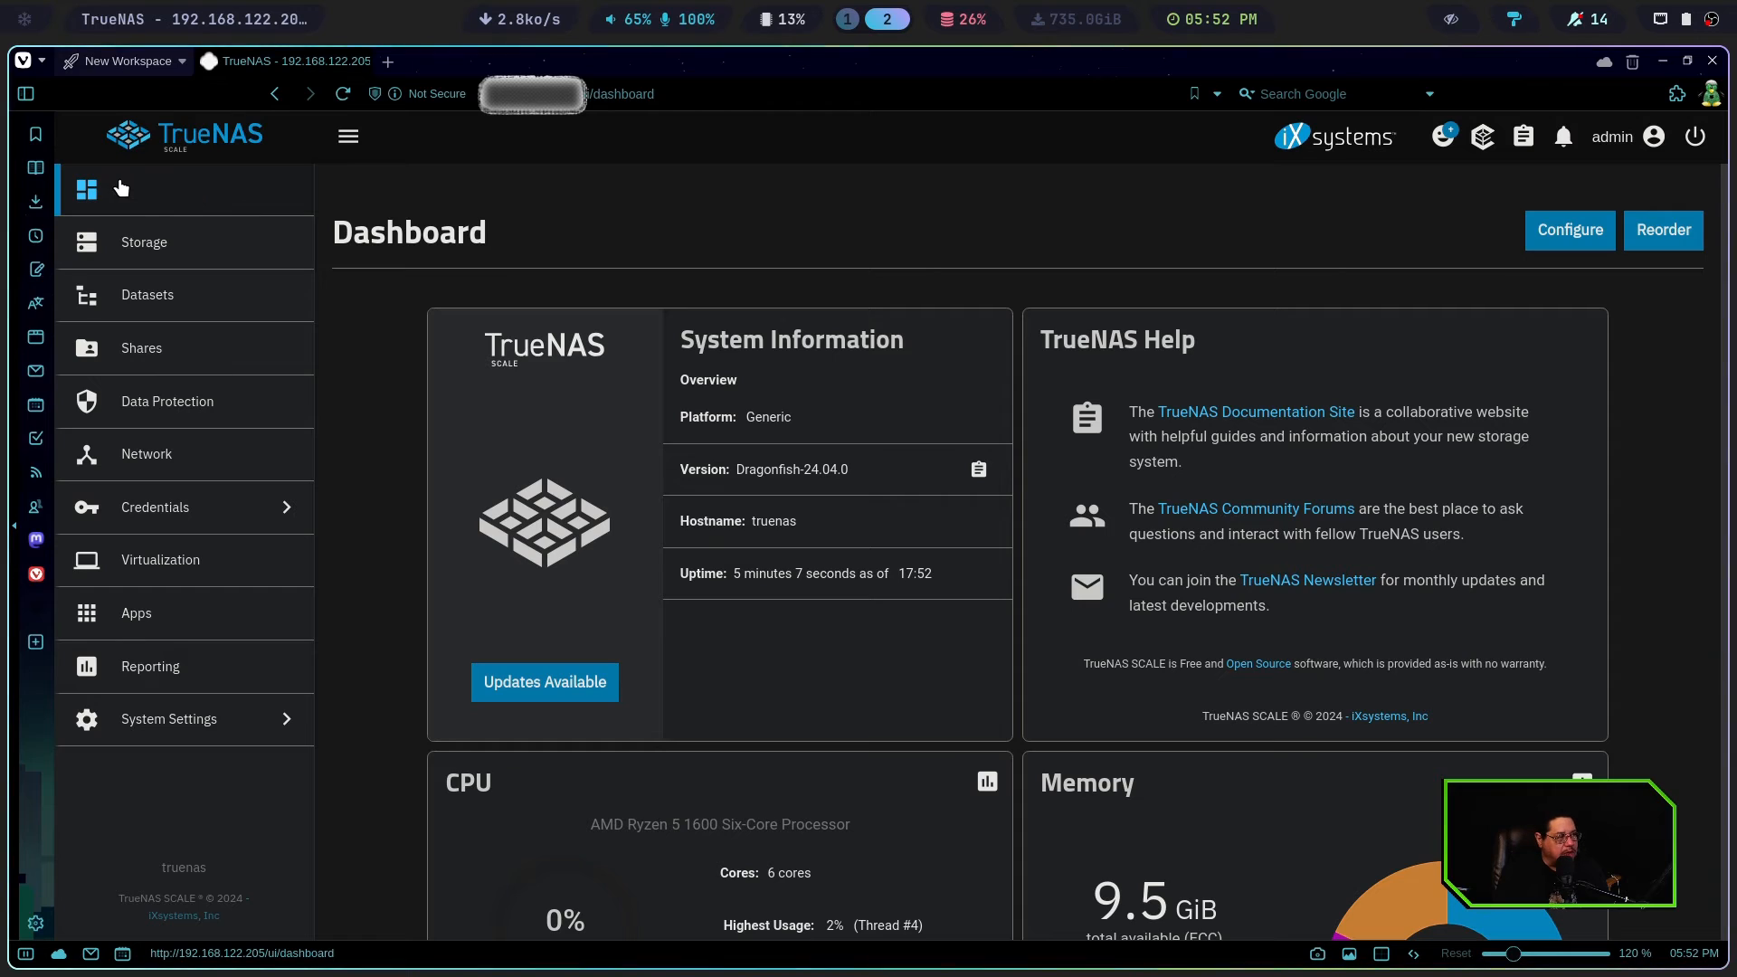
Look through the Storage, Datasets, Shares, Data Protection, Network, Credentials and Virtualization sections of TrueNAS
{"action": "left_click", "coordinate": [152, 259]}
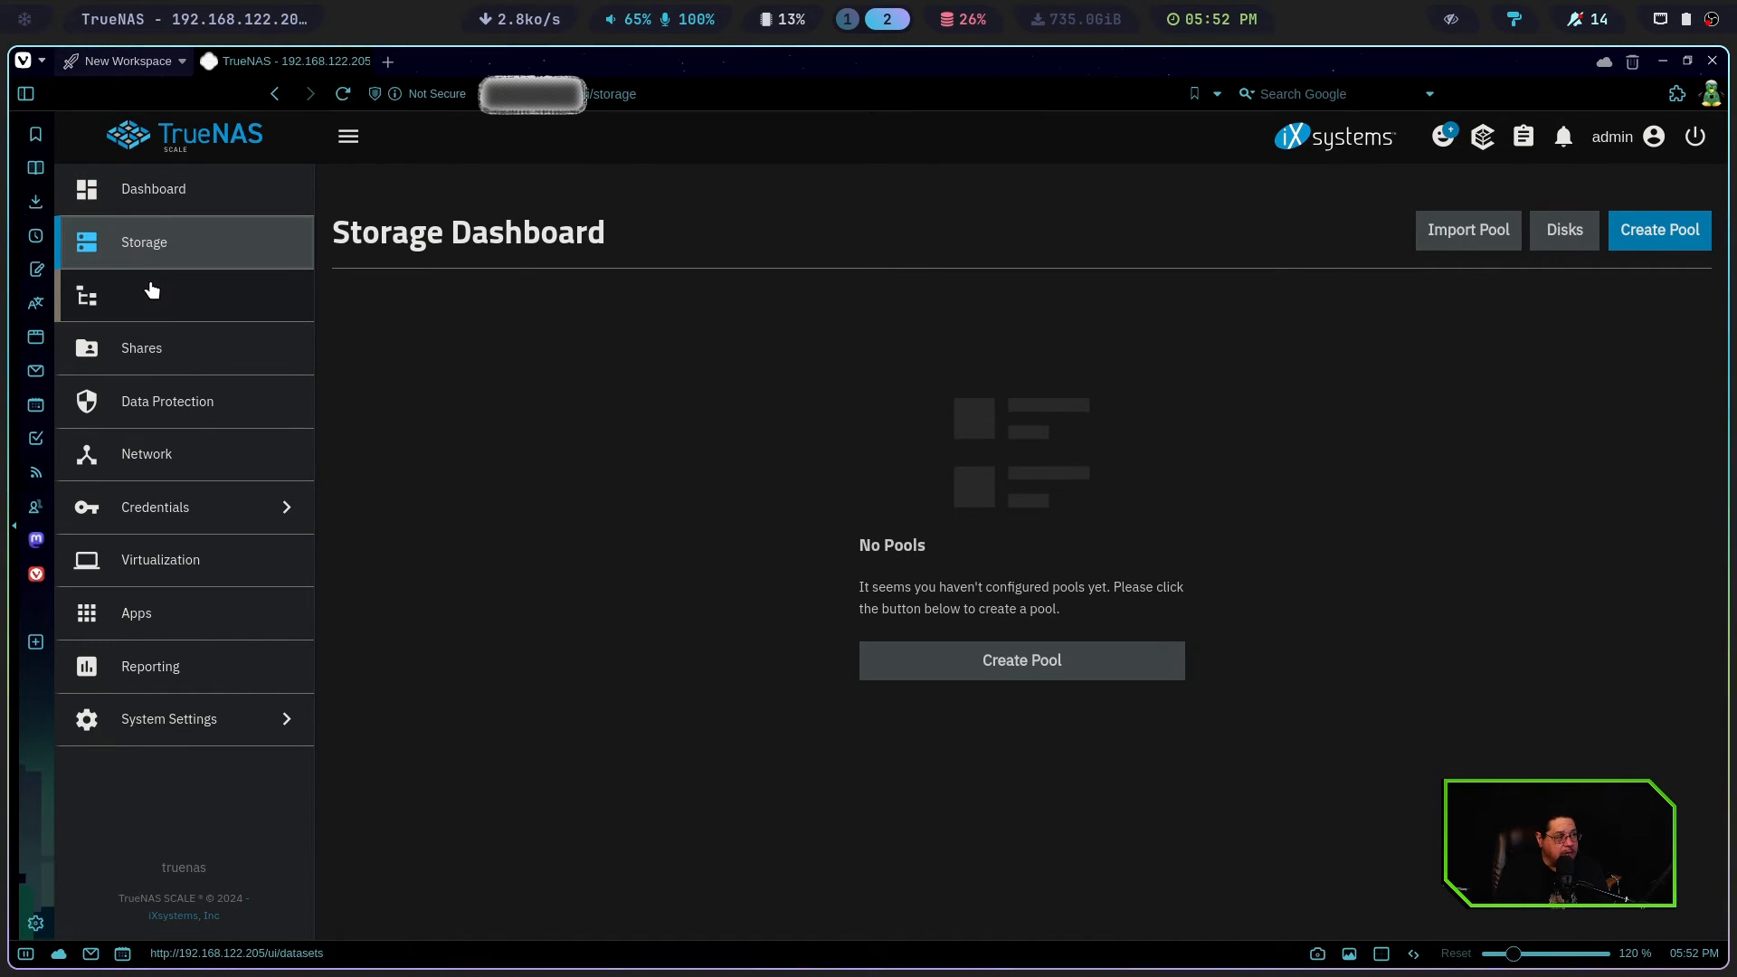
{"action": "left_click", "coordinate": [152, 294]}
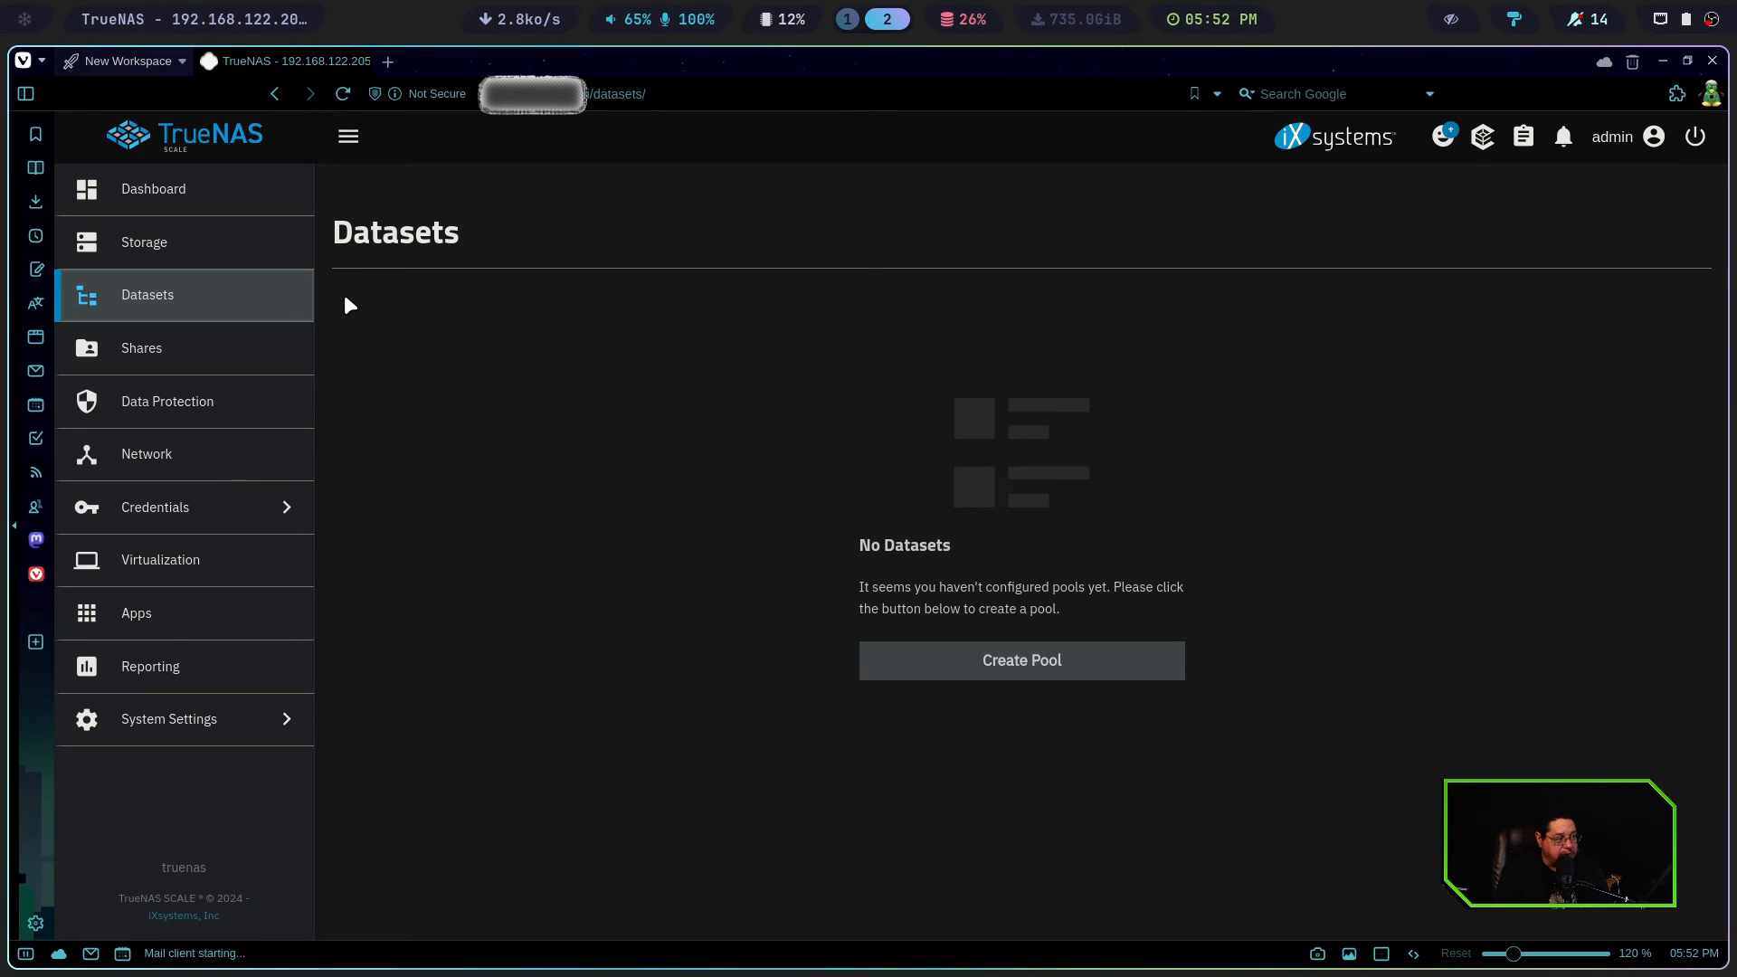
{"action": "left_click", "coordinate": [185, 360]}
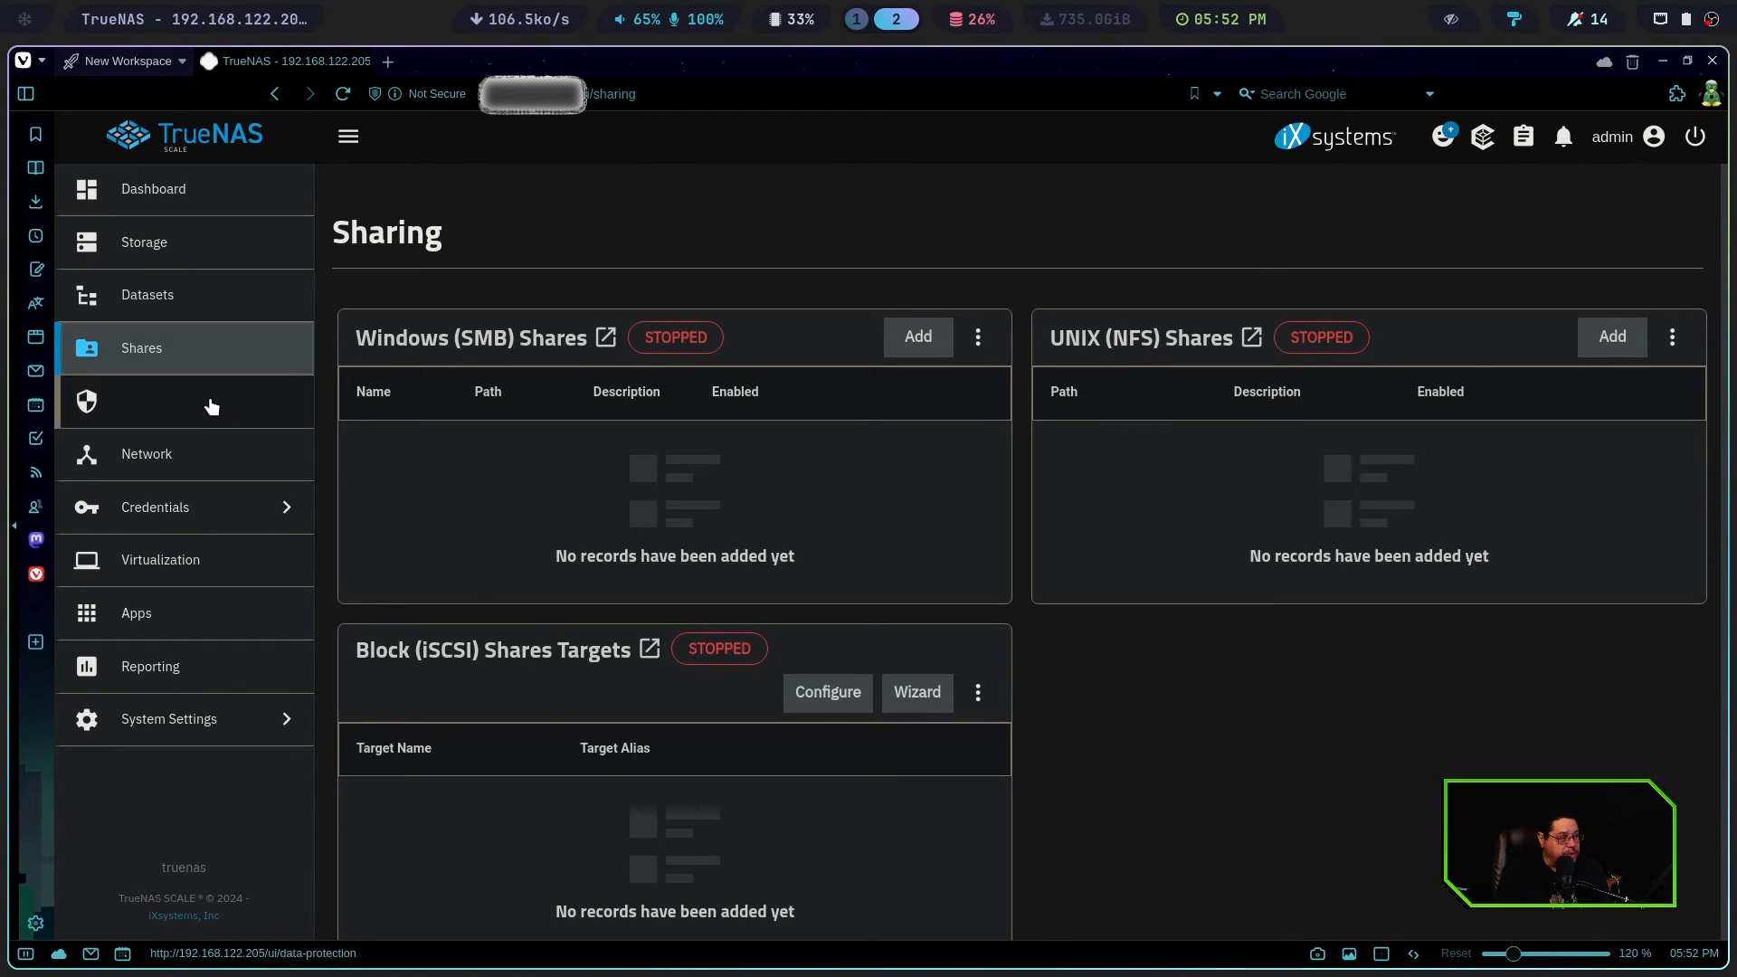
{"action": "left_click", "coordinate": [154, 394]}
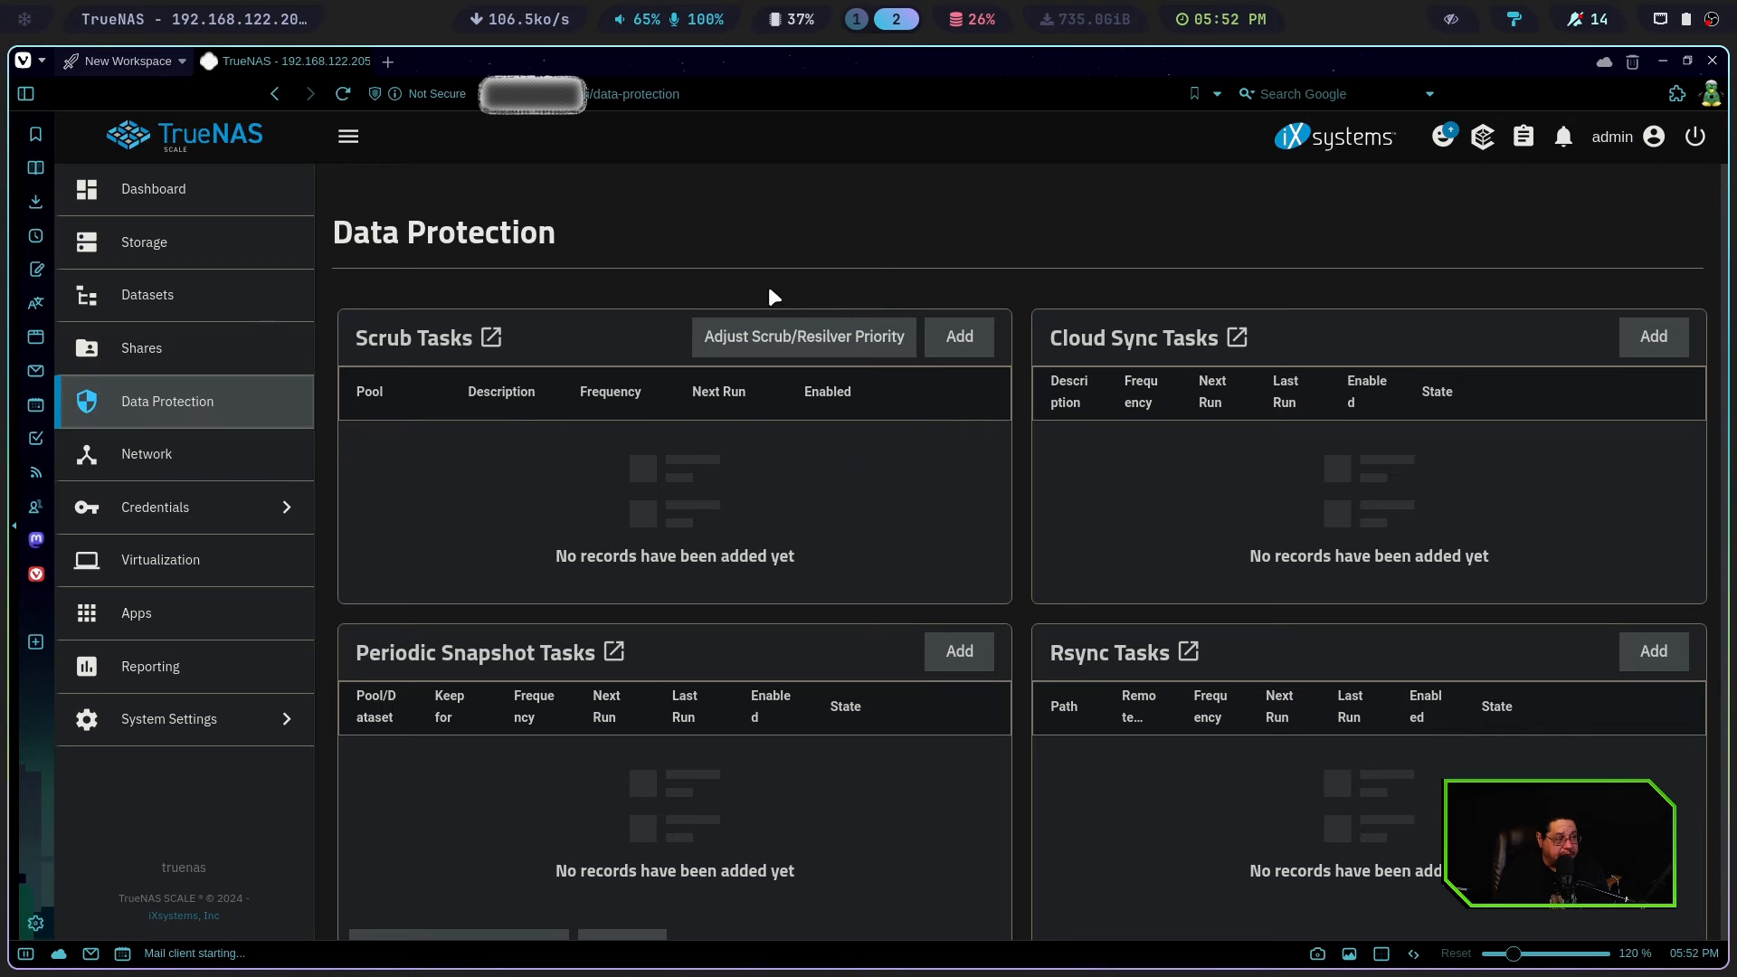
{"action": "left_click", "coordinate": [144, 467]}
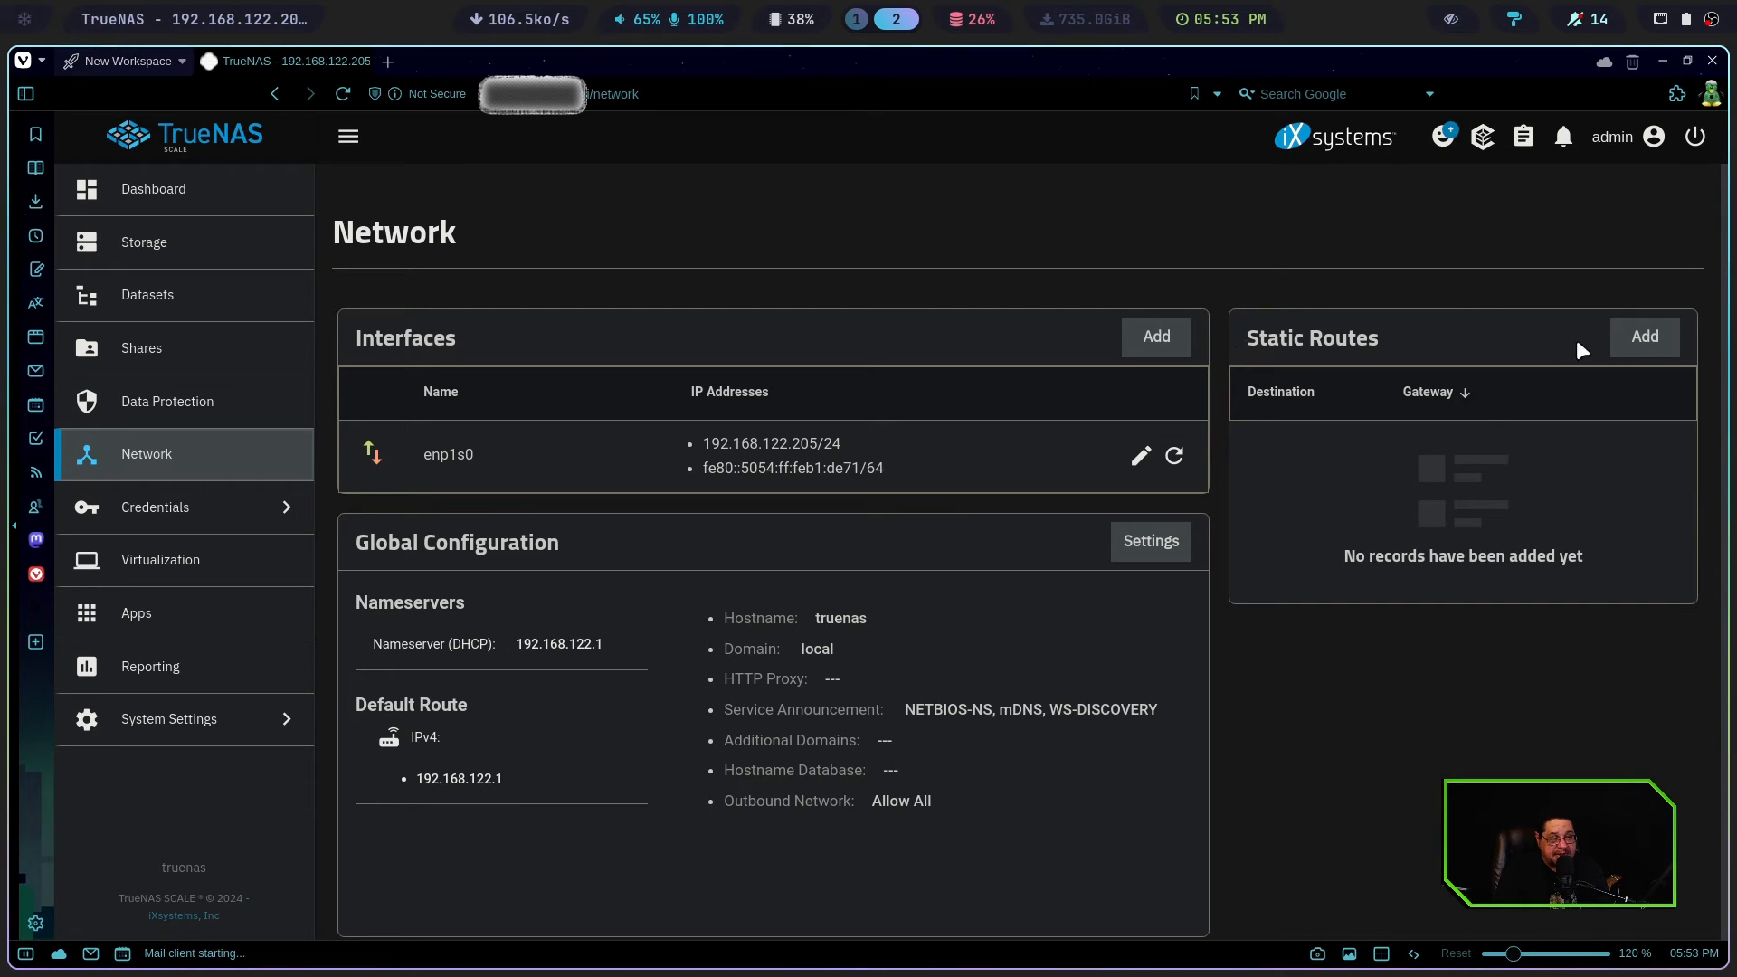
{"action": "left_click", "coordinate": [147, 508]}
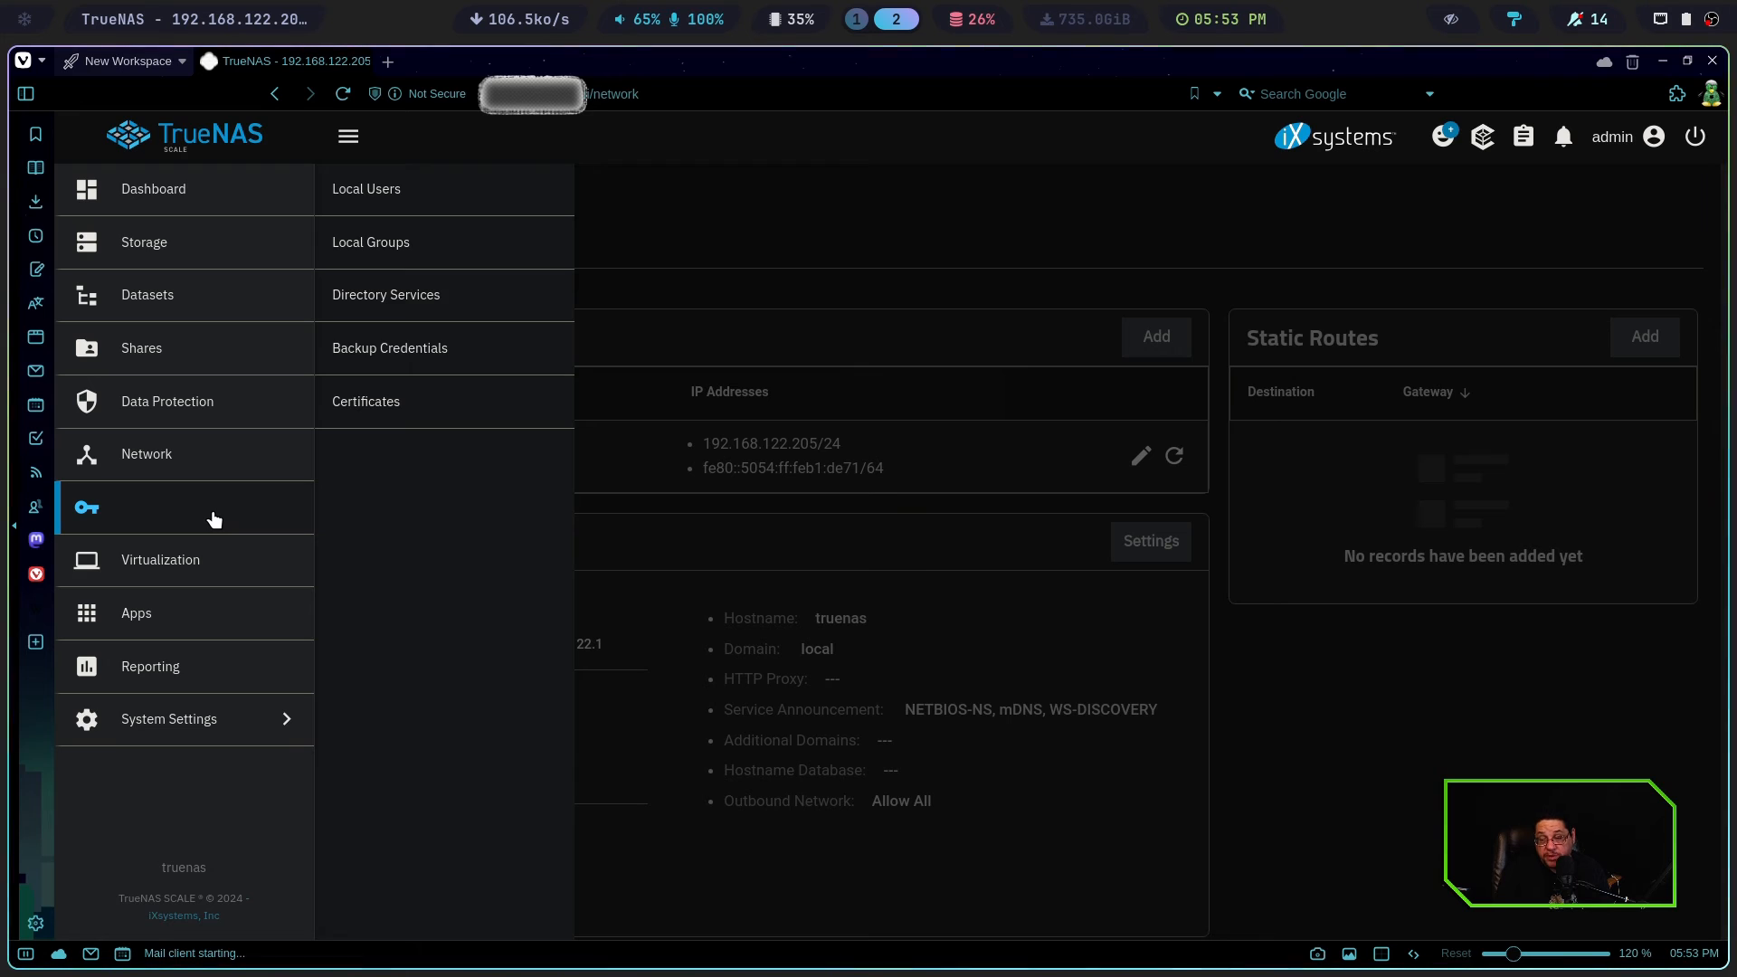
{"action": "left_click", "coordinate": [169, 563]}
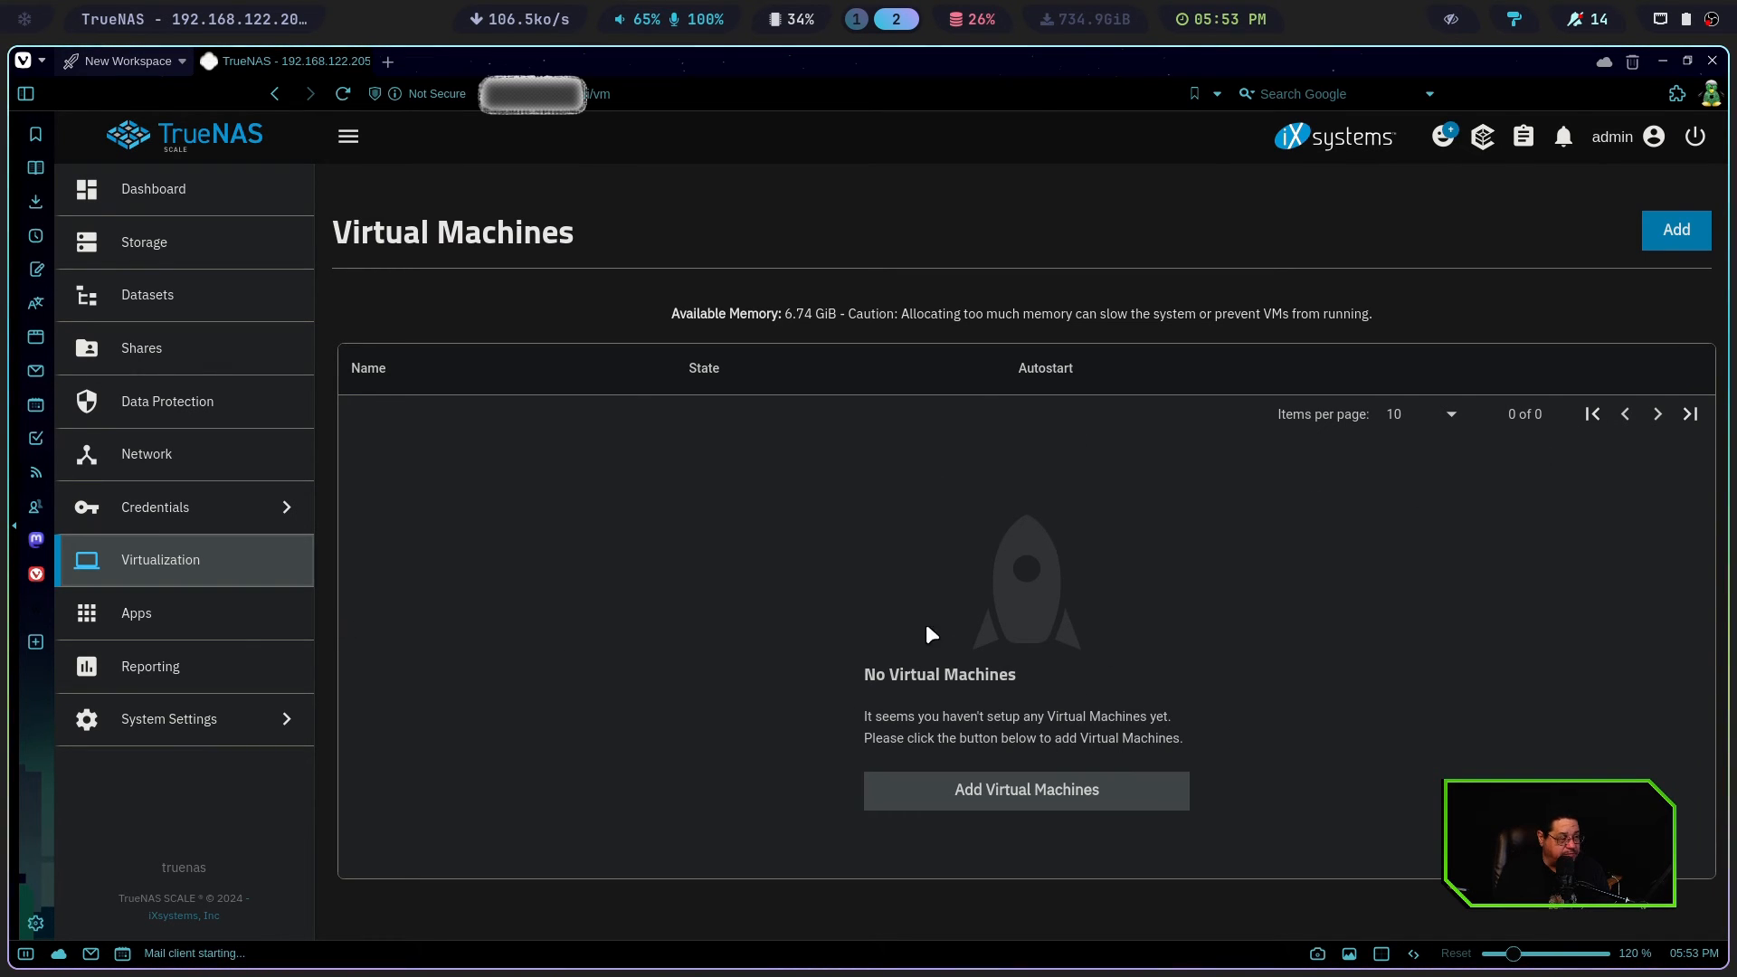
Go to the Apps section and look over the available applications in the Discover catalog
{"action": "left_click", "coordinate": [149, 613]}
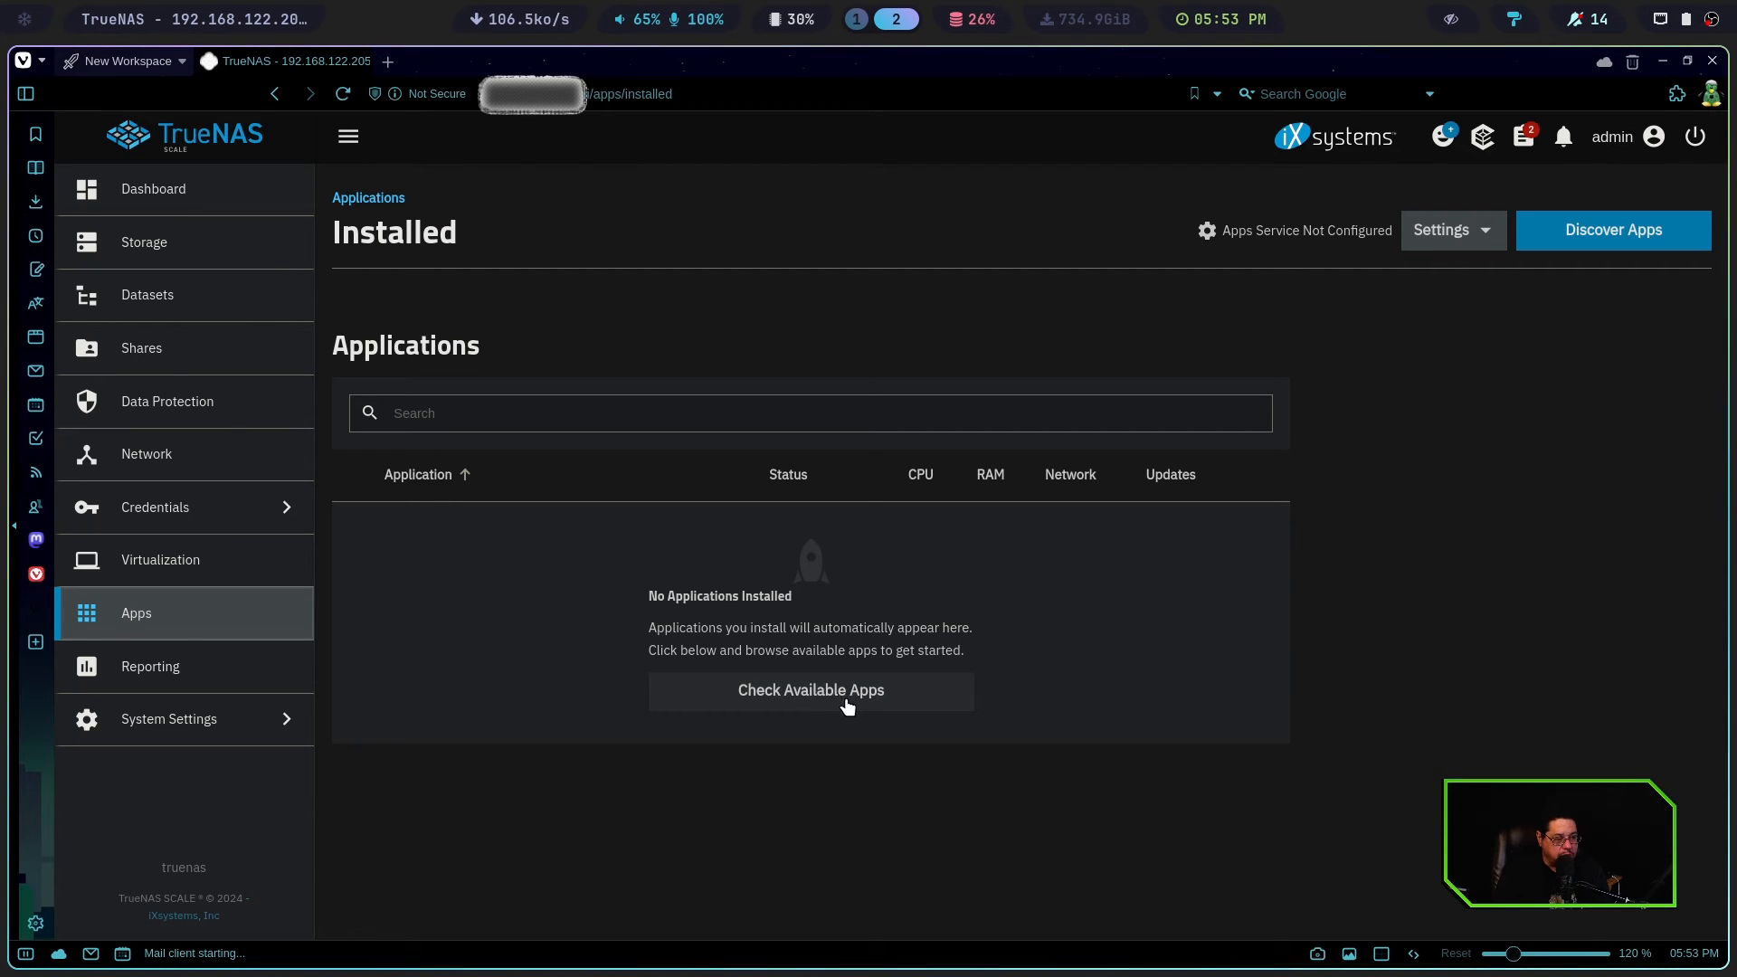
{"action": "left_click", "coordinate": [790, 696]}
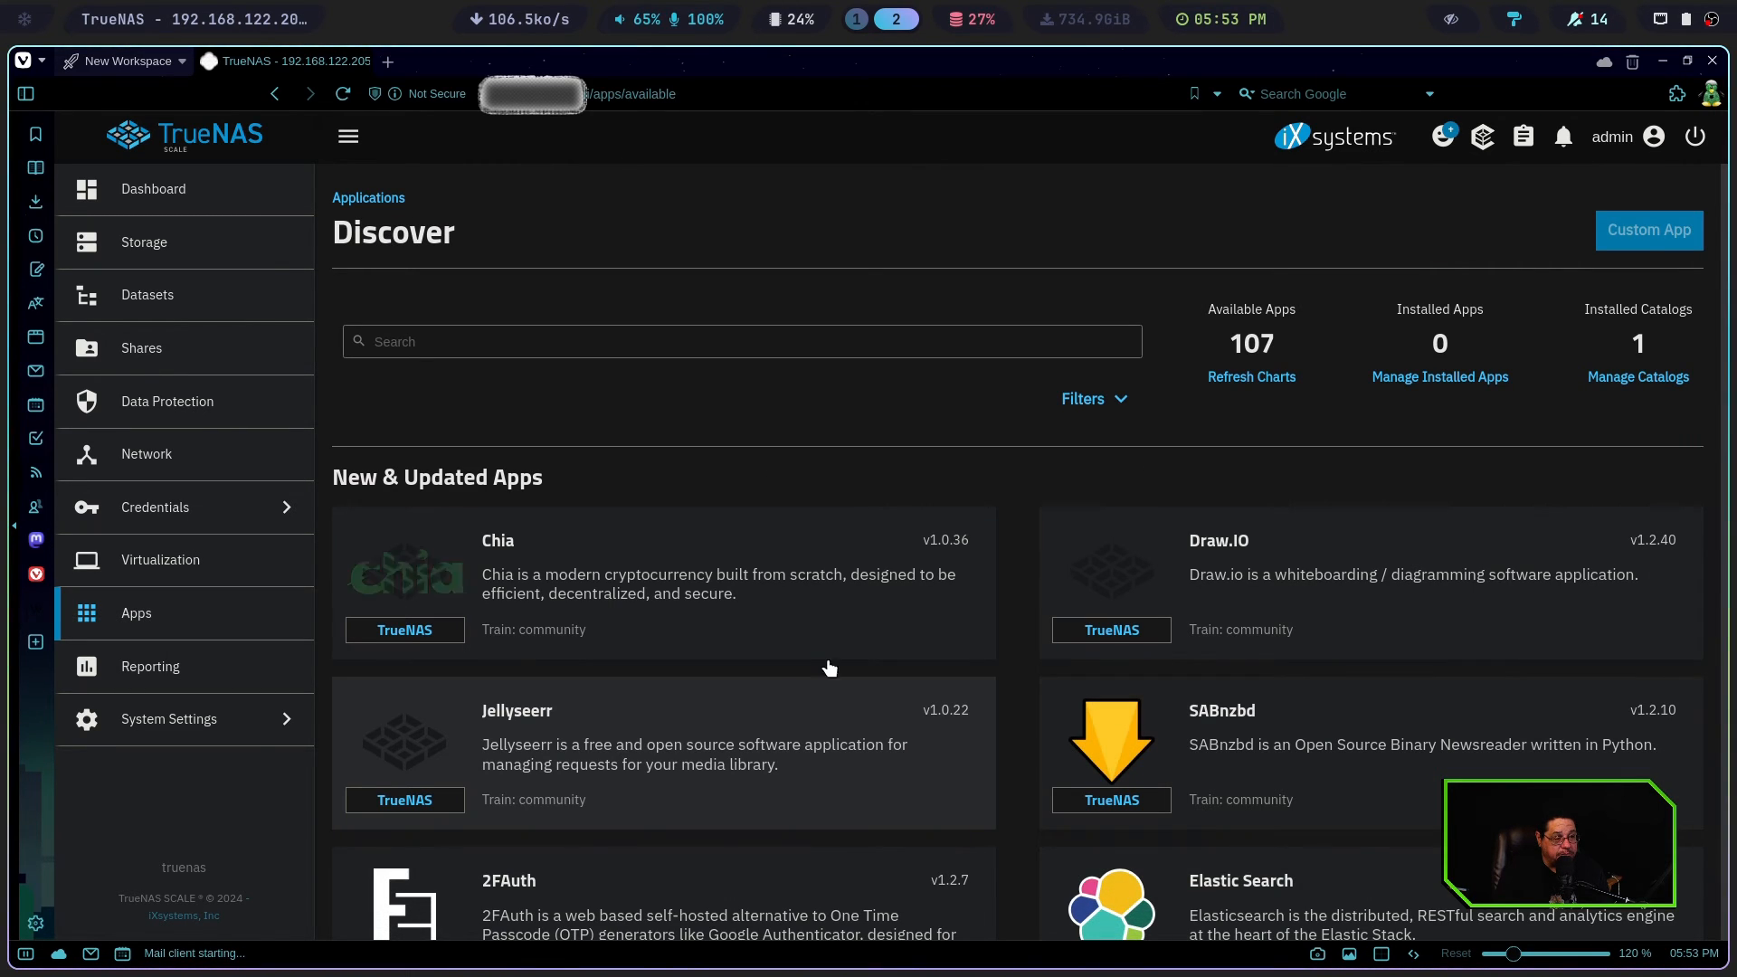
{"action": "scroll", "coordinate": [1042, 500], "scroll_direction": "down", "scroll_amount": 2}
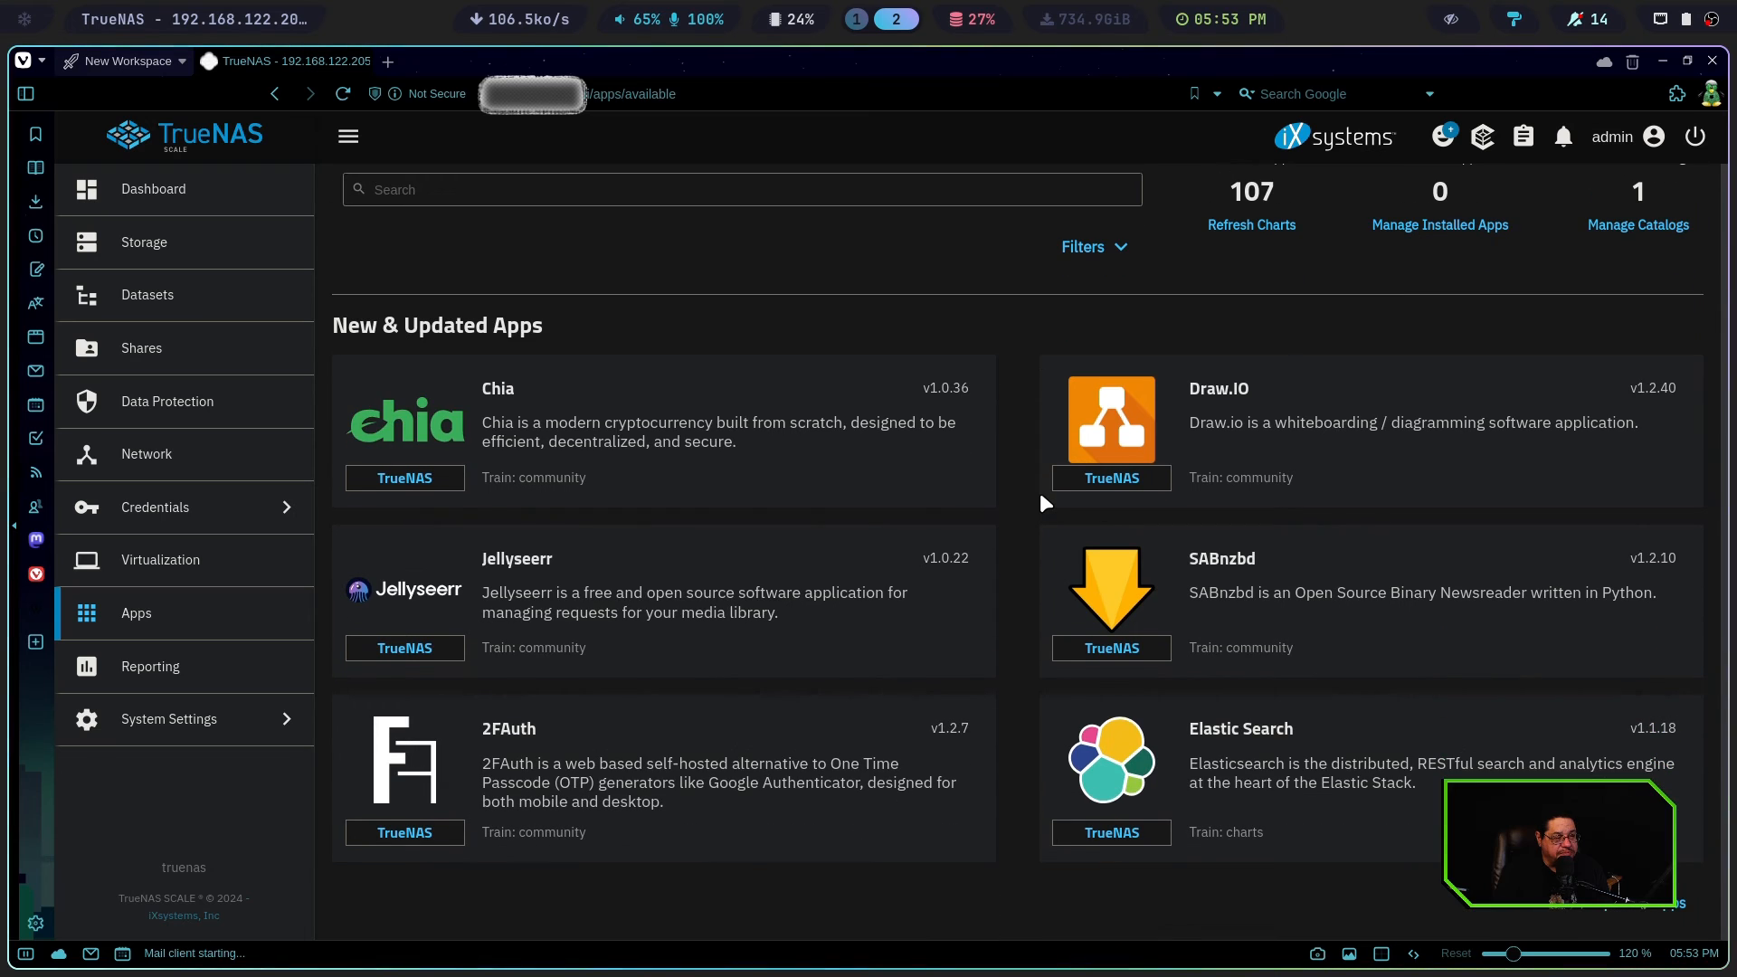
{"action": "scroll", "coordinate": [1039, 492], "scroll_direction": "up", "scroll_amount": 2}
{"action": "scroll", "coordinate": [1040, 492], "scroll_direction": "down", "scroll_amount": 1}
{"action": "scroll", "coordinate": [1040, 492], "scroll_direction": "up", "scroll_amount": 1}
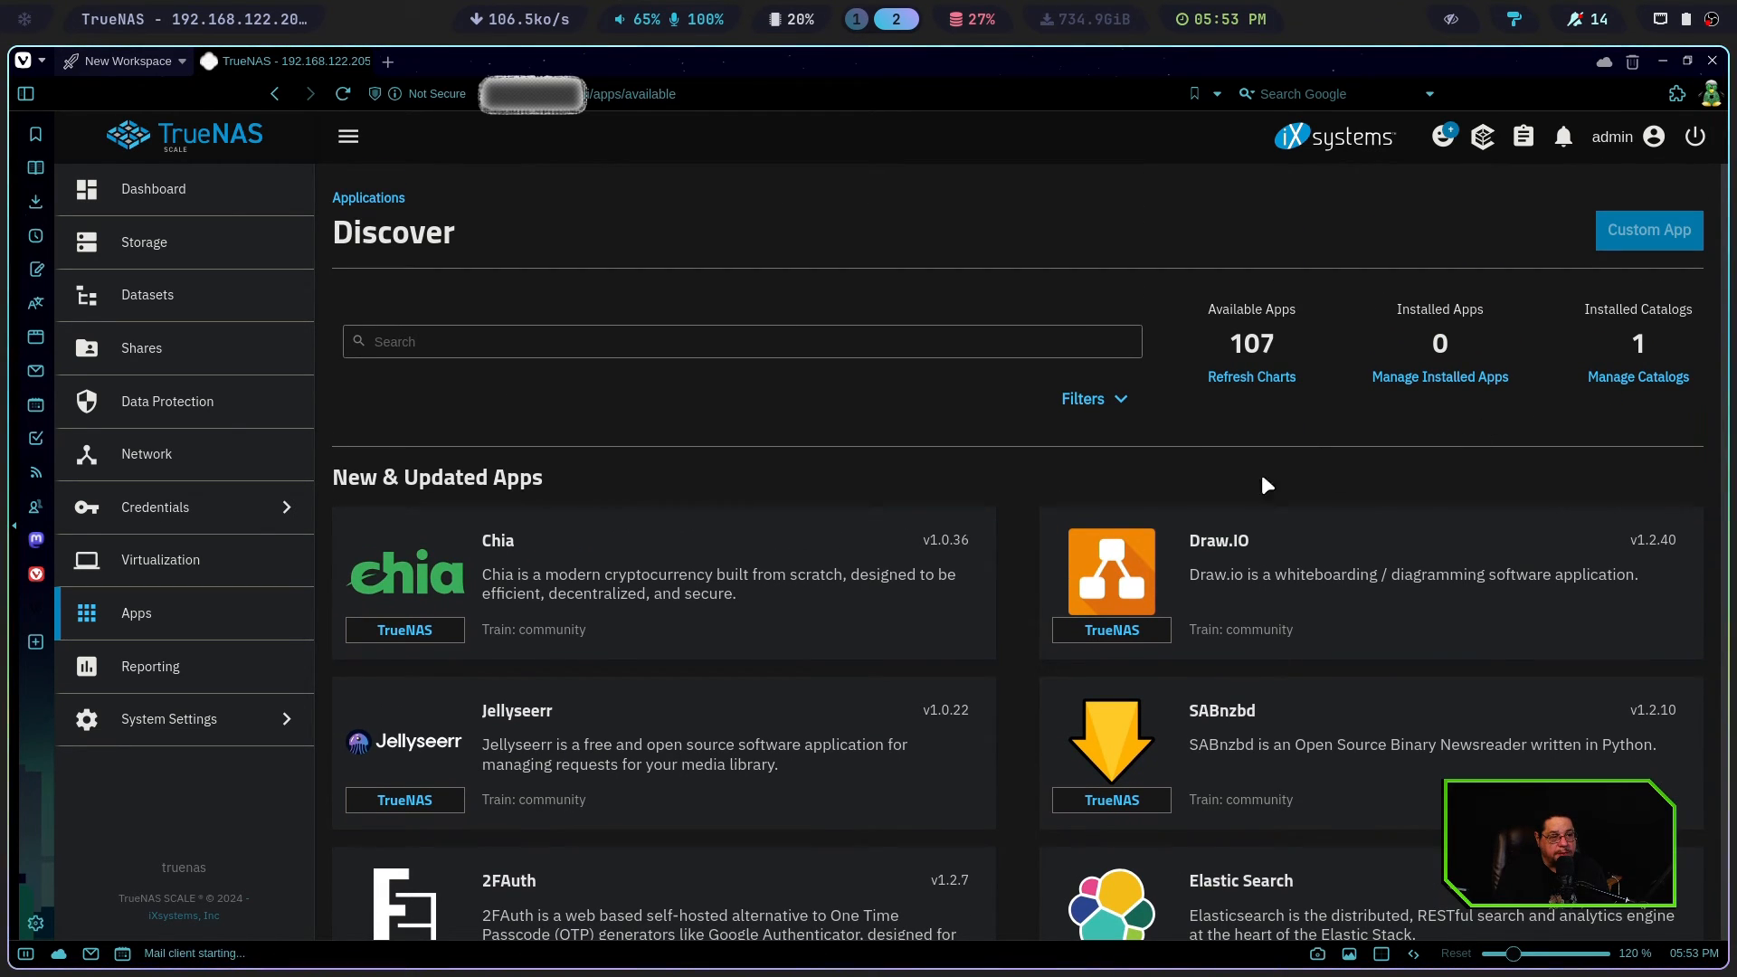
{"action": "scroll", "coordinate": [1095, 669], "scroll_direction": "down", "scroll_amount": 2}
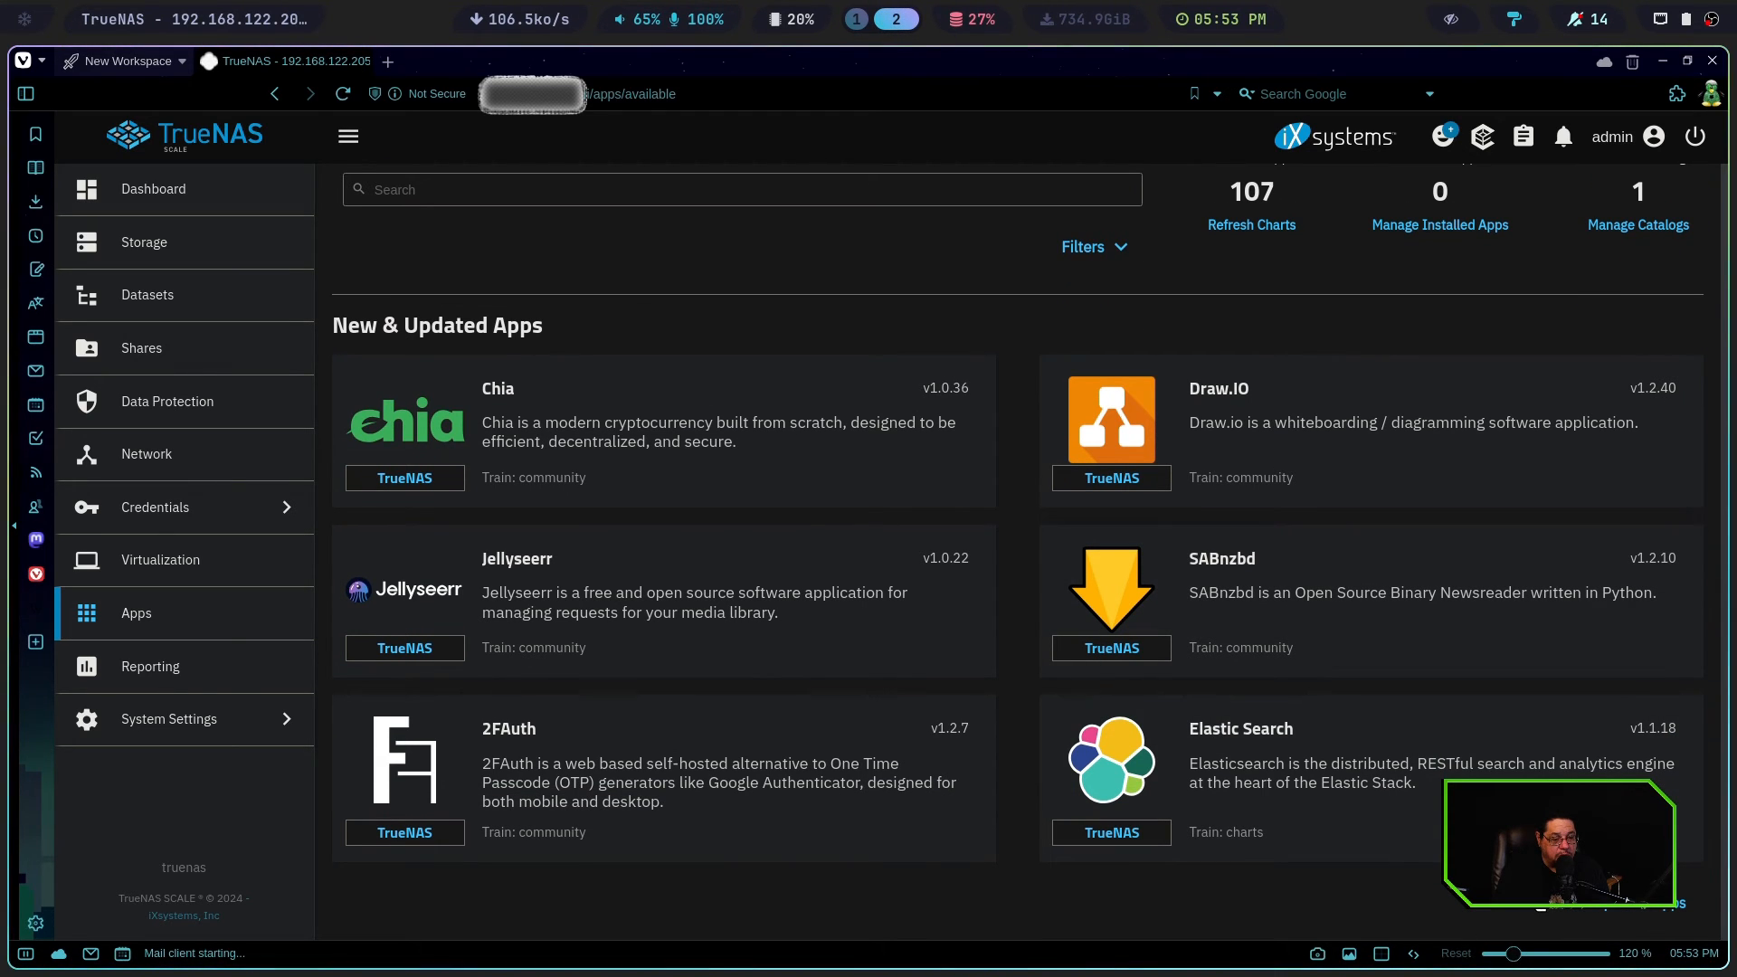
Show the complete list of new and updated apps and browse through it
{"action": "left_click", "coordinate": [1539, 899]}
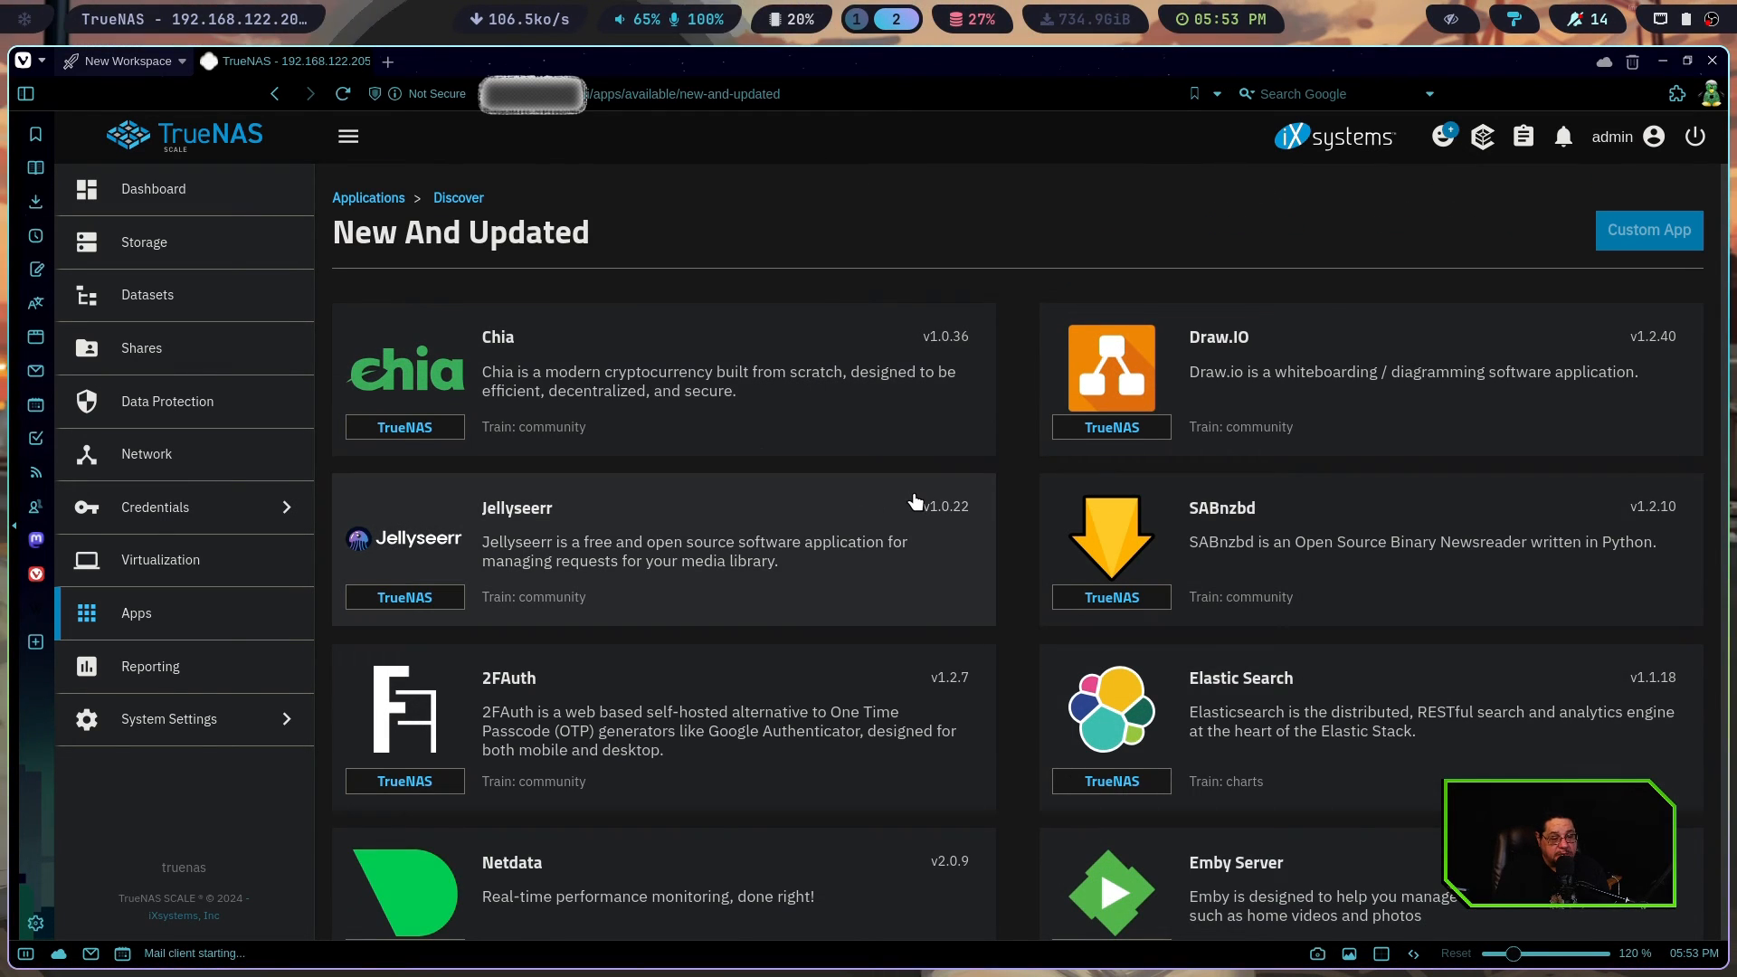
{"action": "scroll", "coordinate": [941, 497], "scroll_direction": "down", "scroll_amount": 5}
{"action": "scroll", "coordinate": [949, 482], "scroll_direction": "down", "scroll_amount": 20}
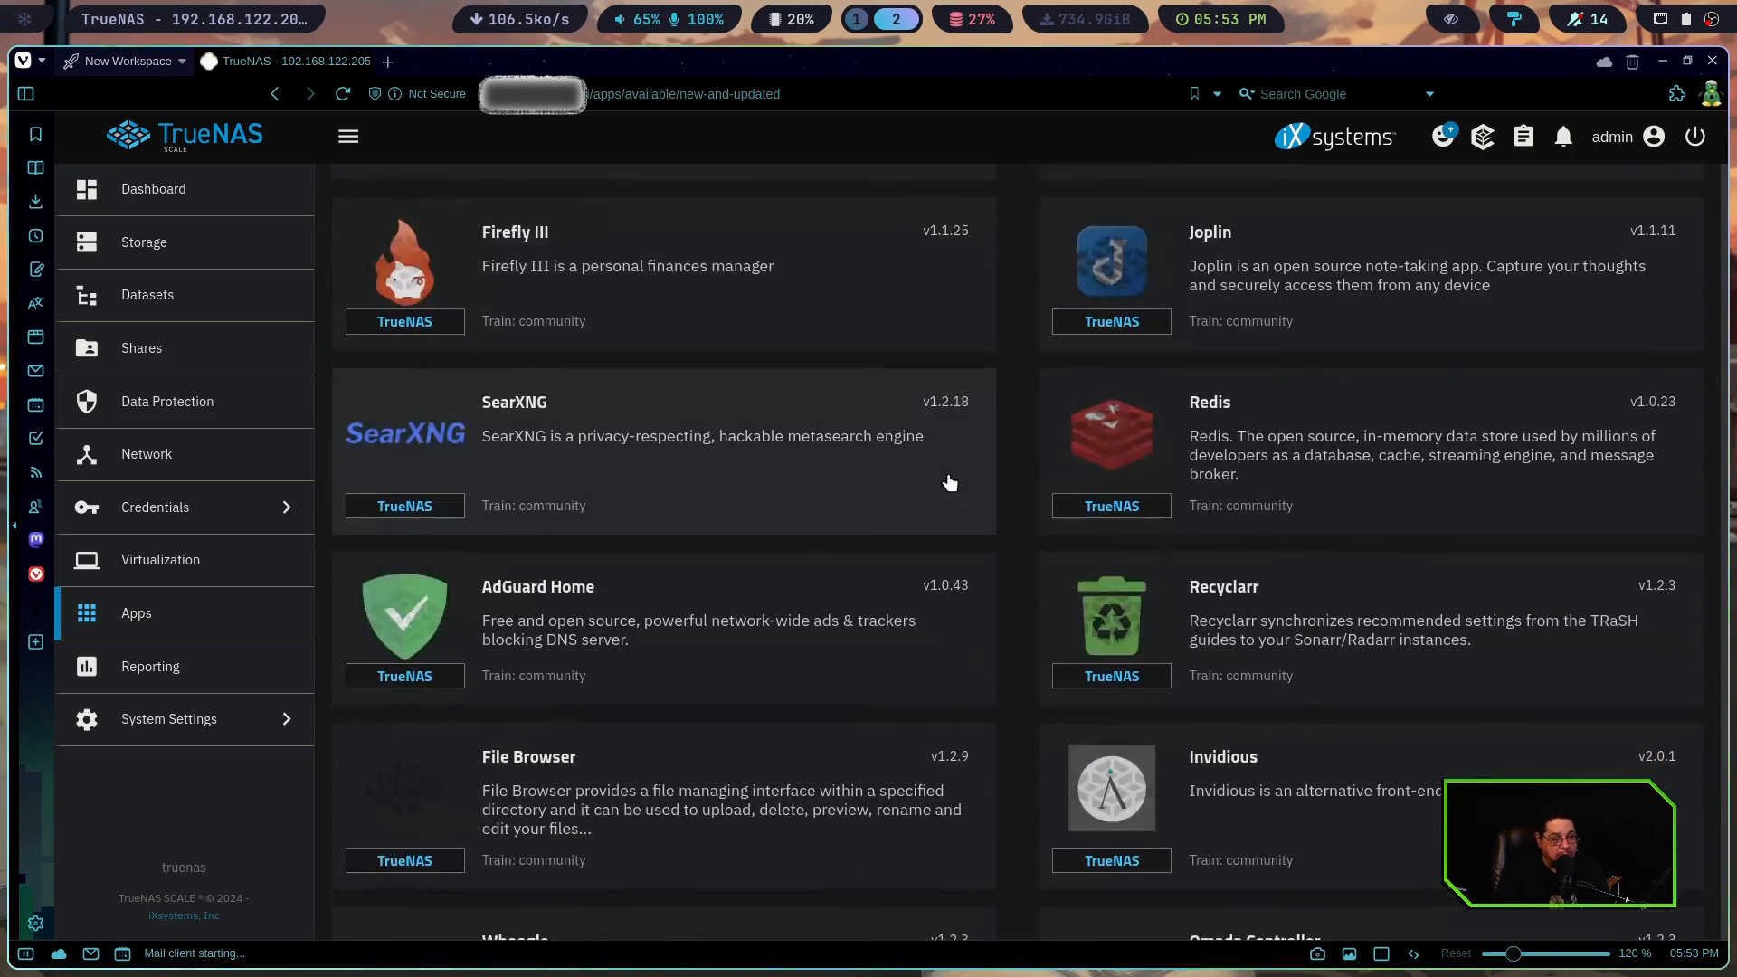
{"action": "scroll", "coordinate": [949, 482], "scroll_direction": "down", "scroll_amount": 20}
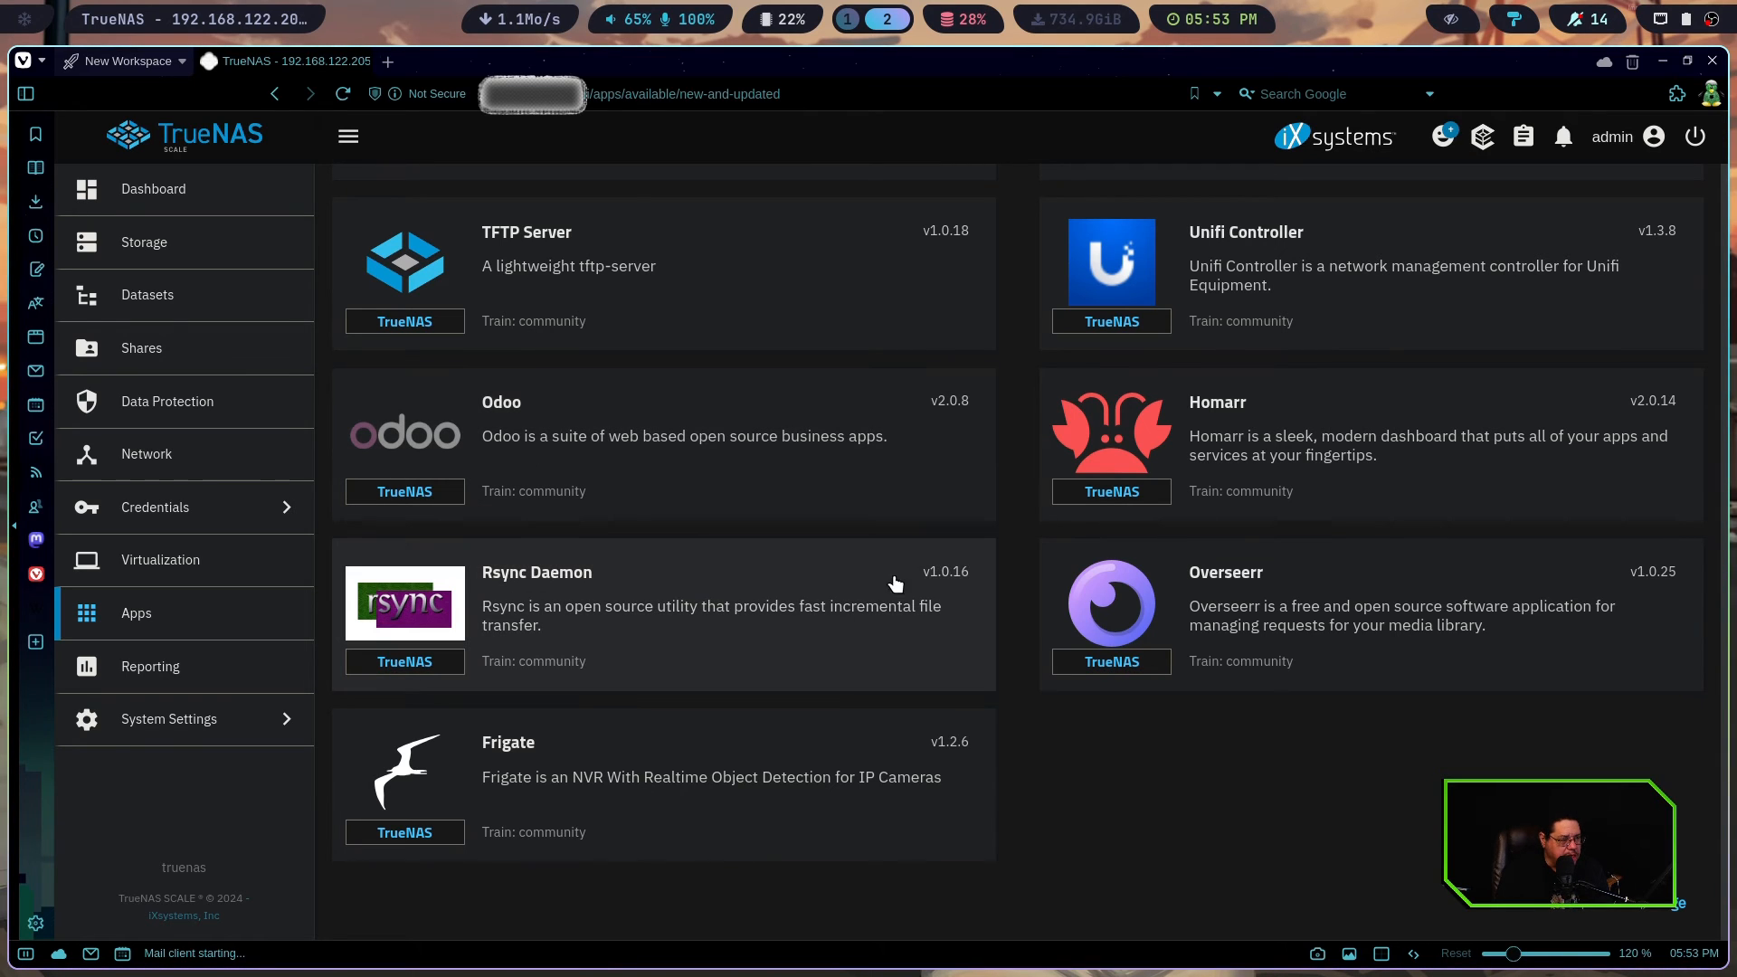
{"action": "scroll", "coordinate": [900, 710], "scroll_direction": "down", "scroll_amount": 5}
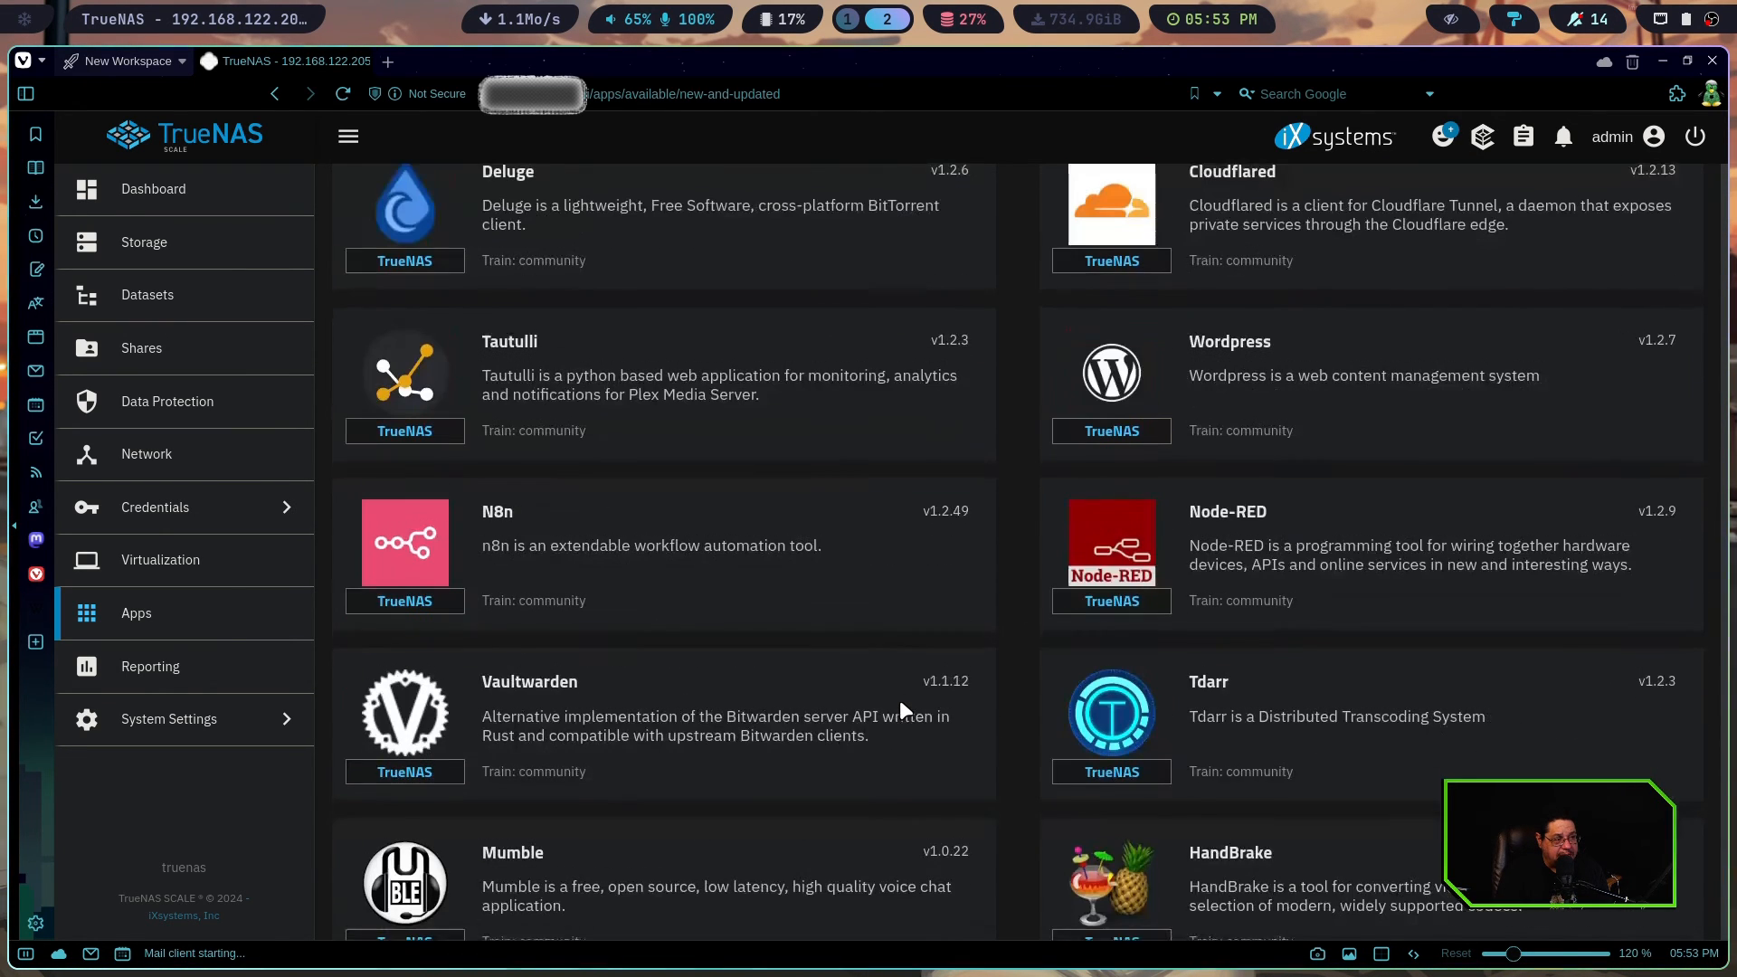
{"action": "scroll", "coordinate": [899, 709], "scroll_direction": "down", "scroll_amount": 10}
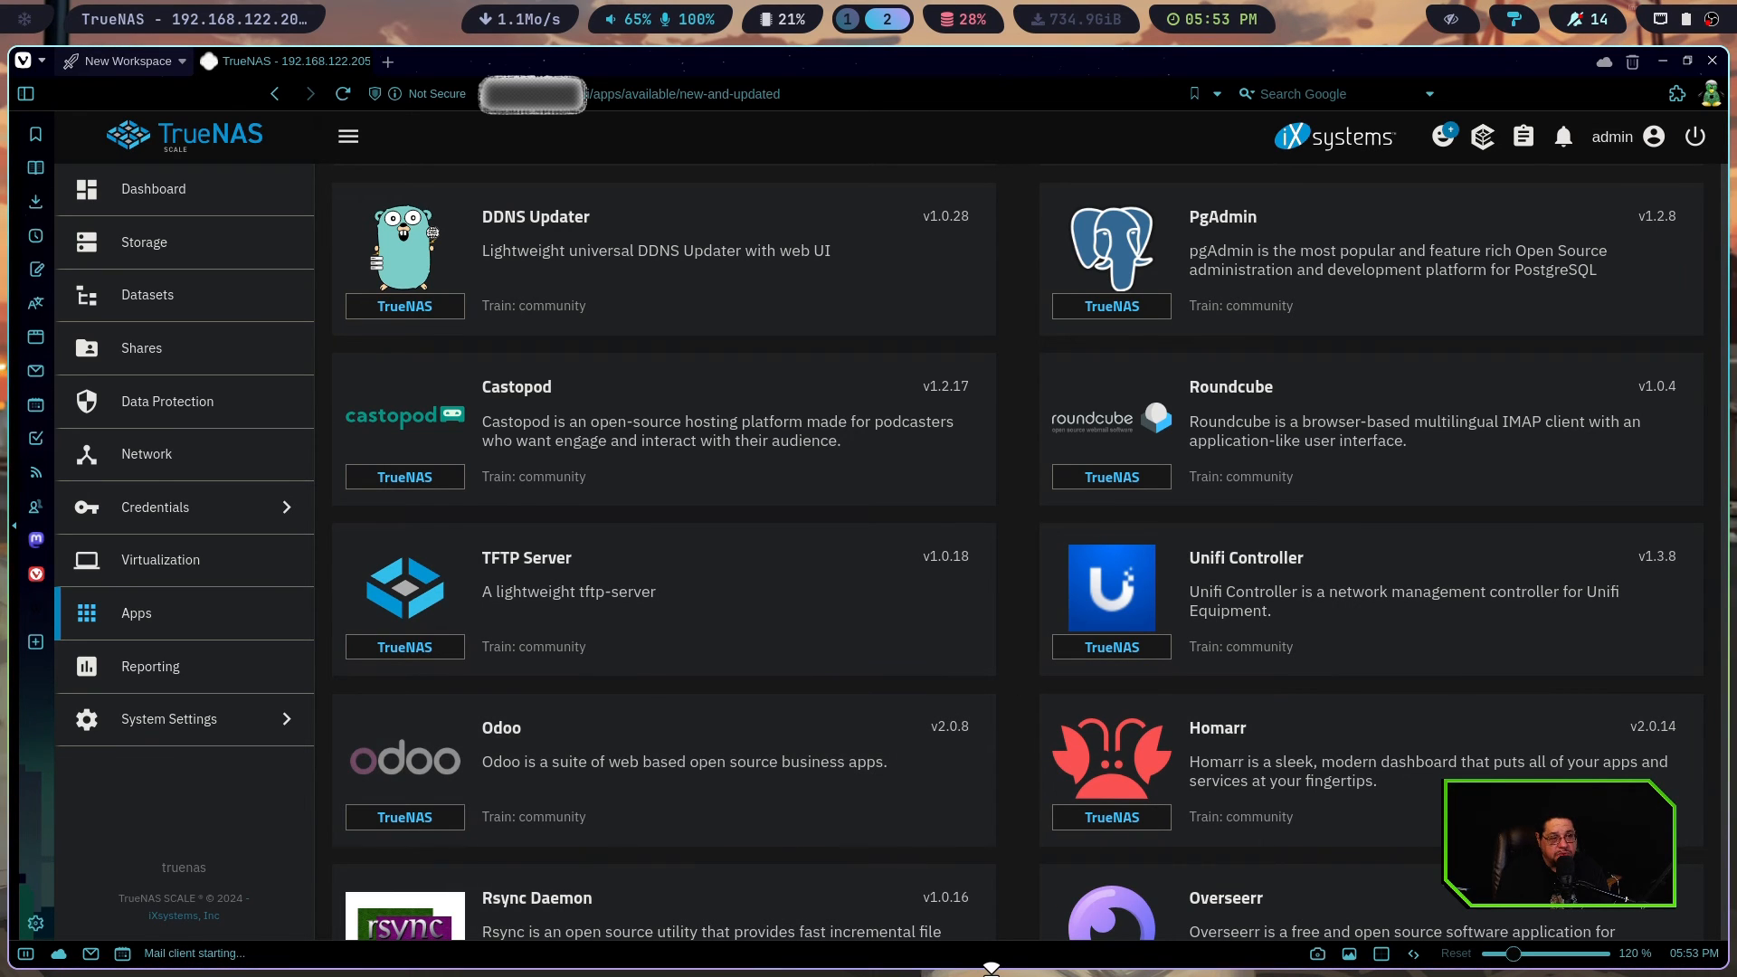
Review the CPU graphs in Reporting and switch the report to Disk
{"action": "left_click", "coordinate": [170, 683]}
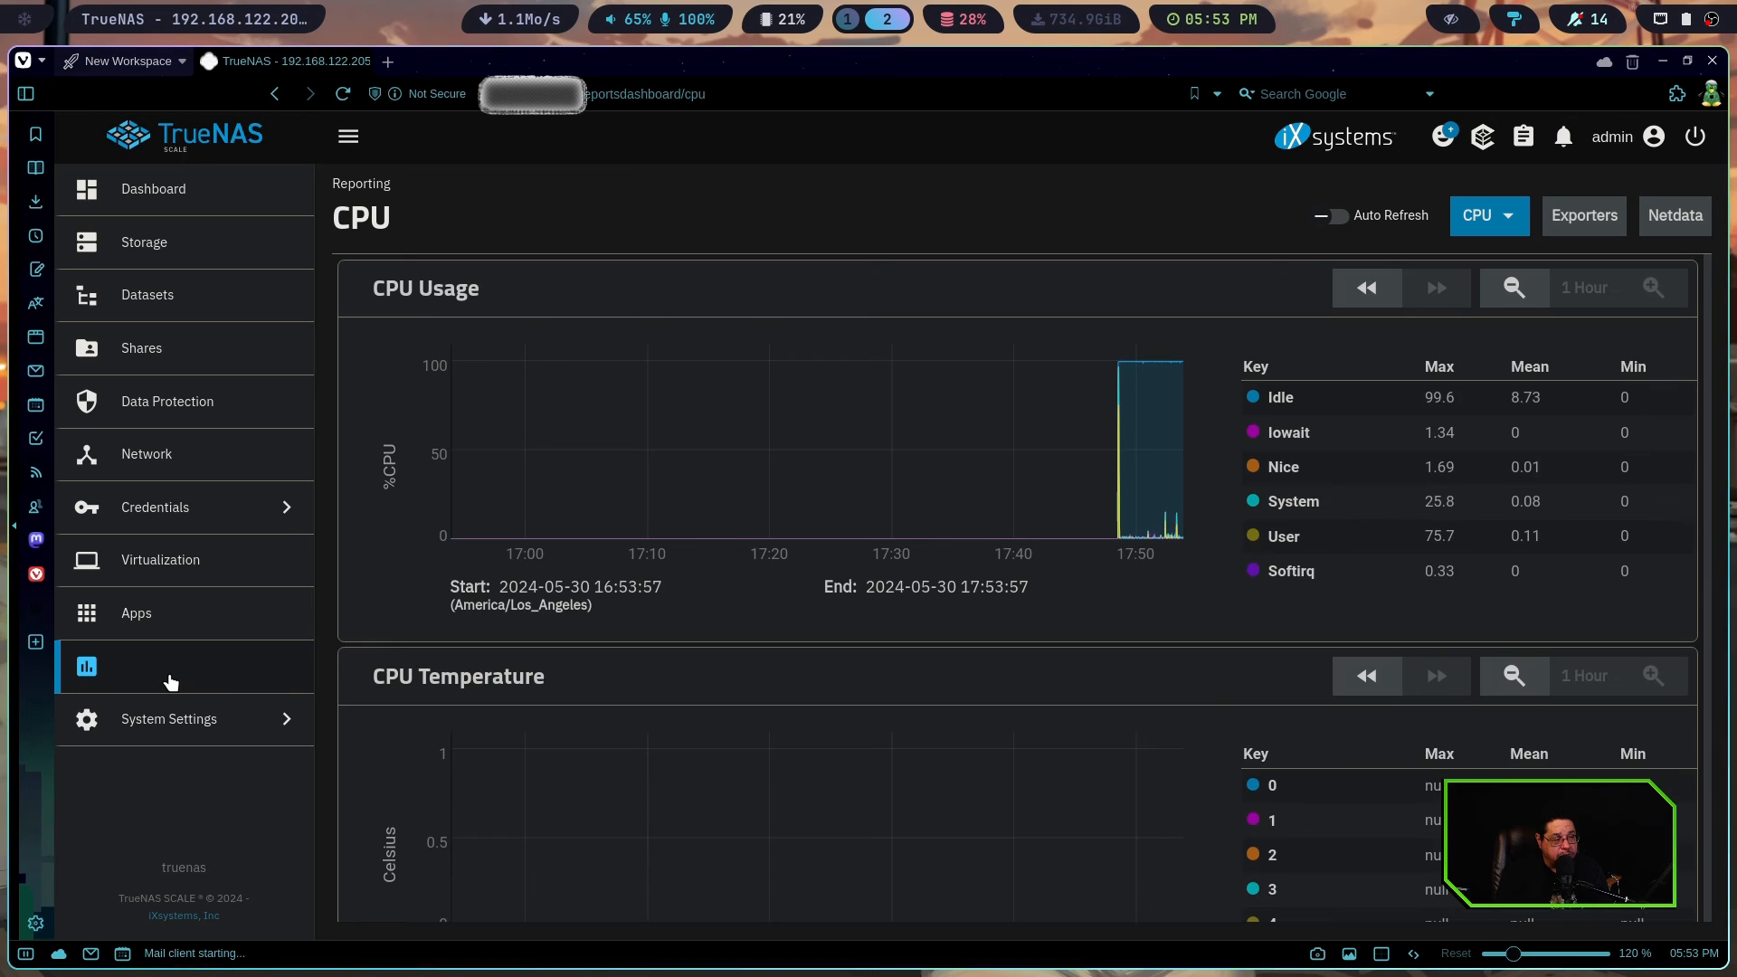
{"action": "scroll", "coordinate": [877, 486], "scroll_direction": "down", "scroll_amount": 6}
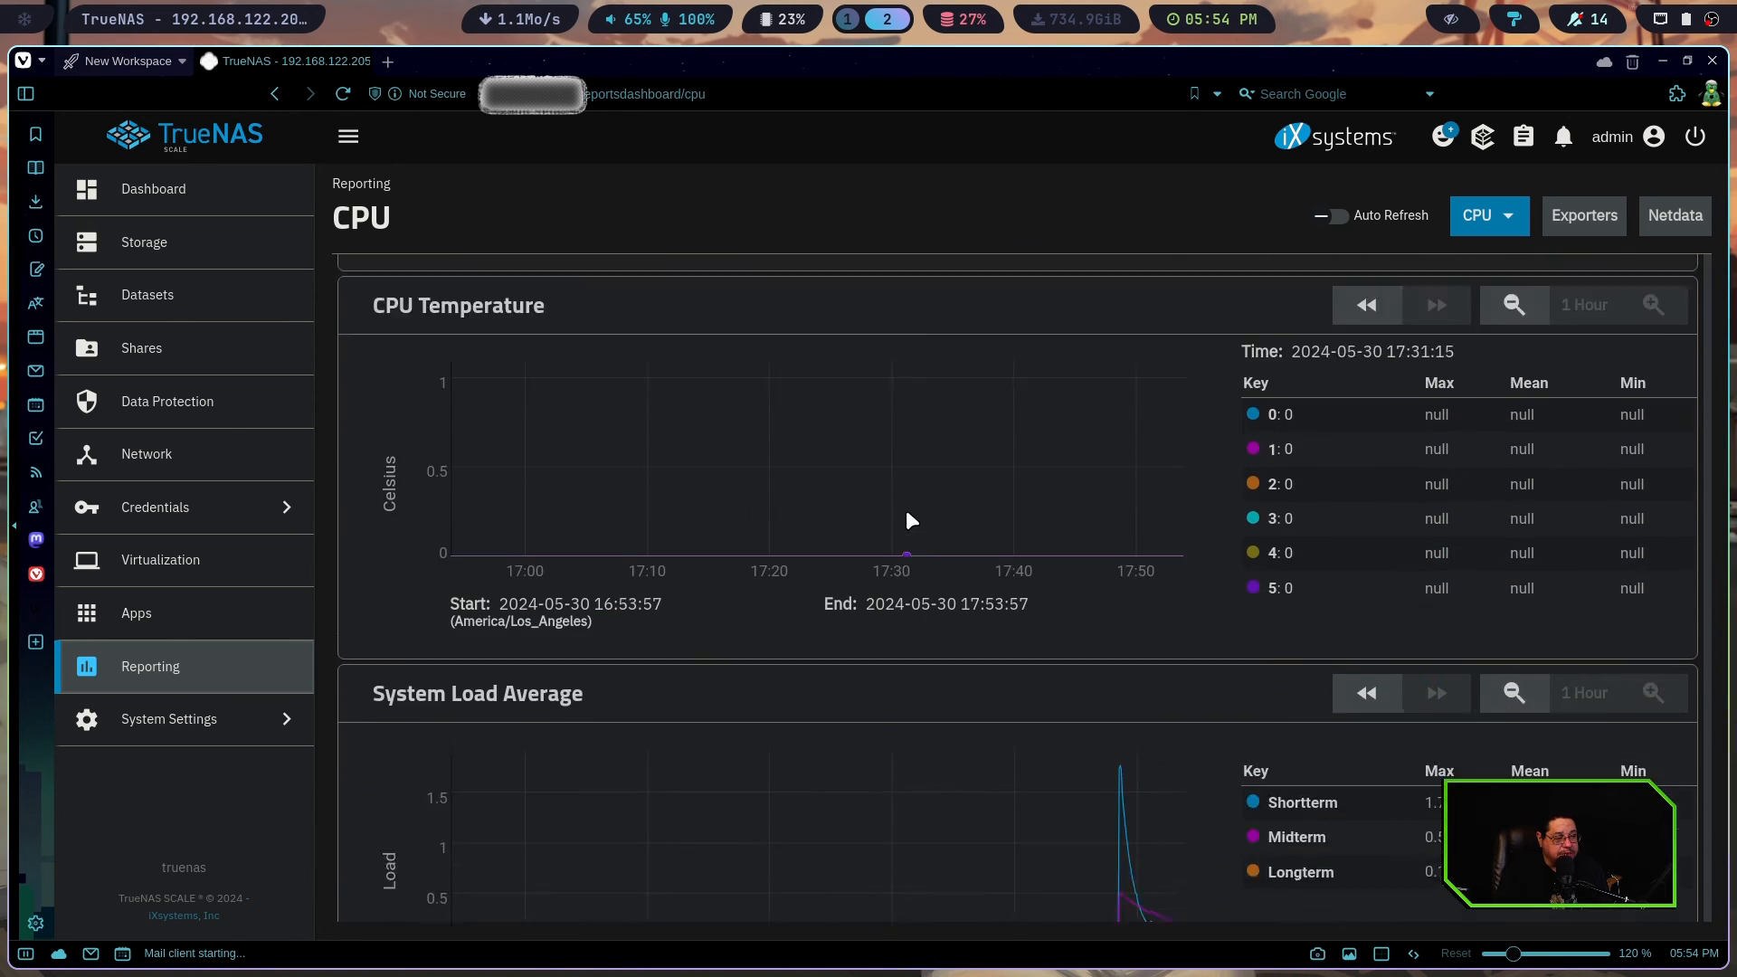
{"action": "scroll", "coordinate": [905, 560], "scroll_direction": "down", "scroll_amount": 2}
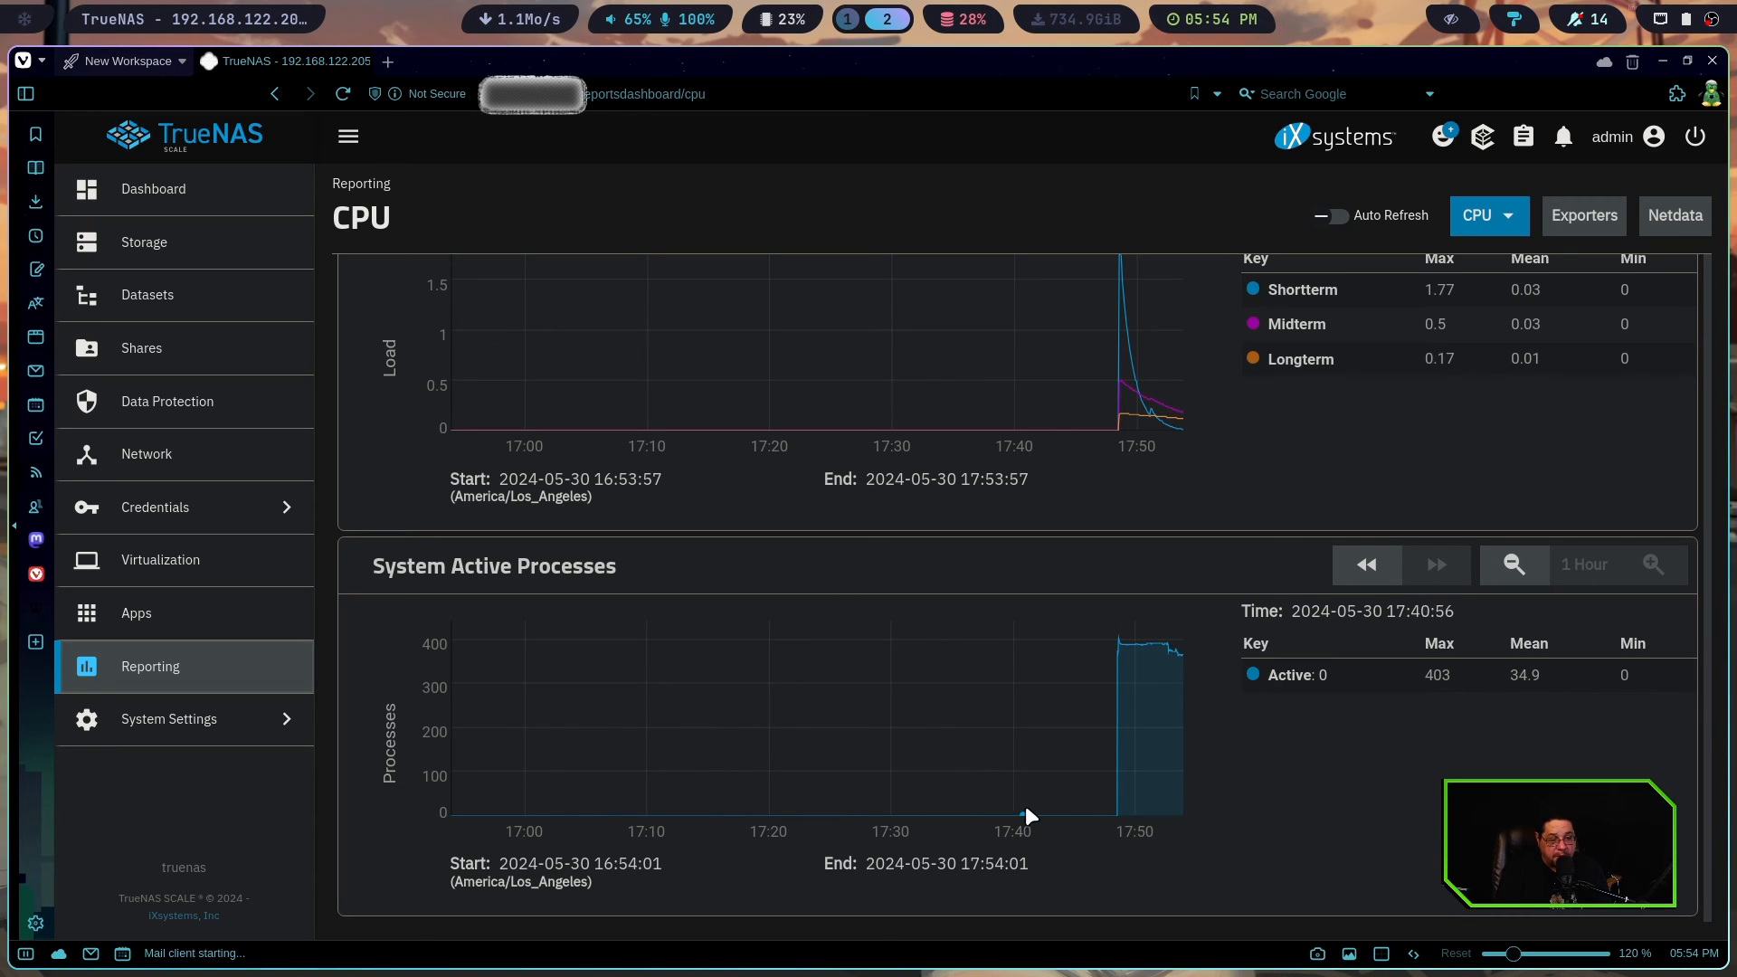
{"action": "scroll", "coordinate": [771, 839], "scroll_direction": "up", "scroll_amount": 8}
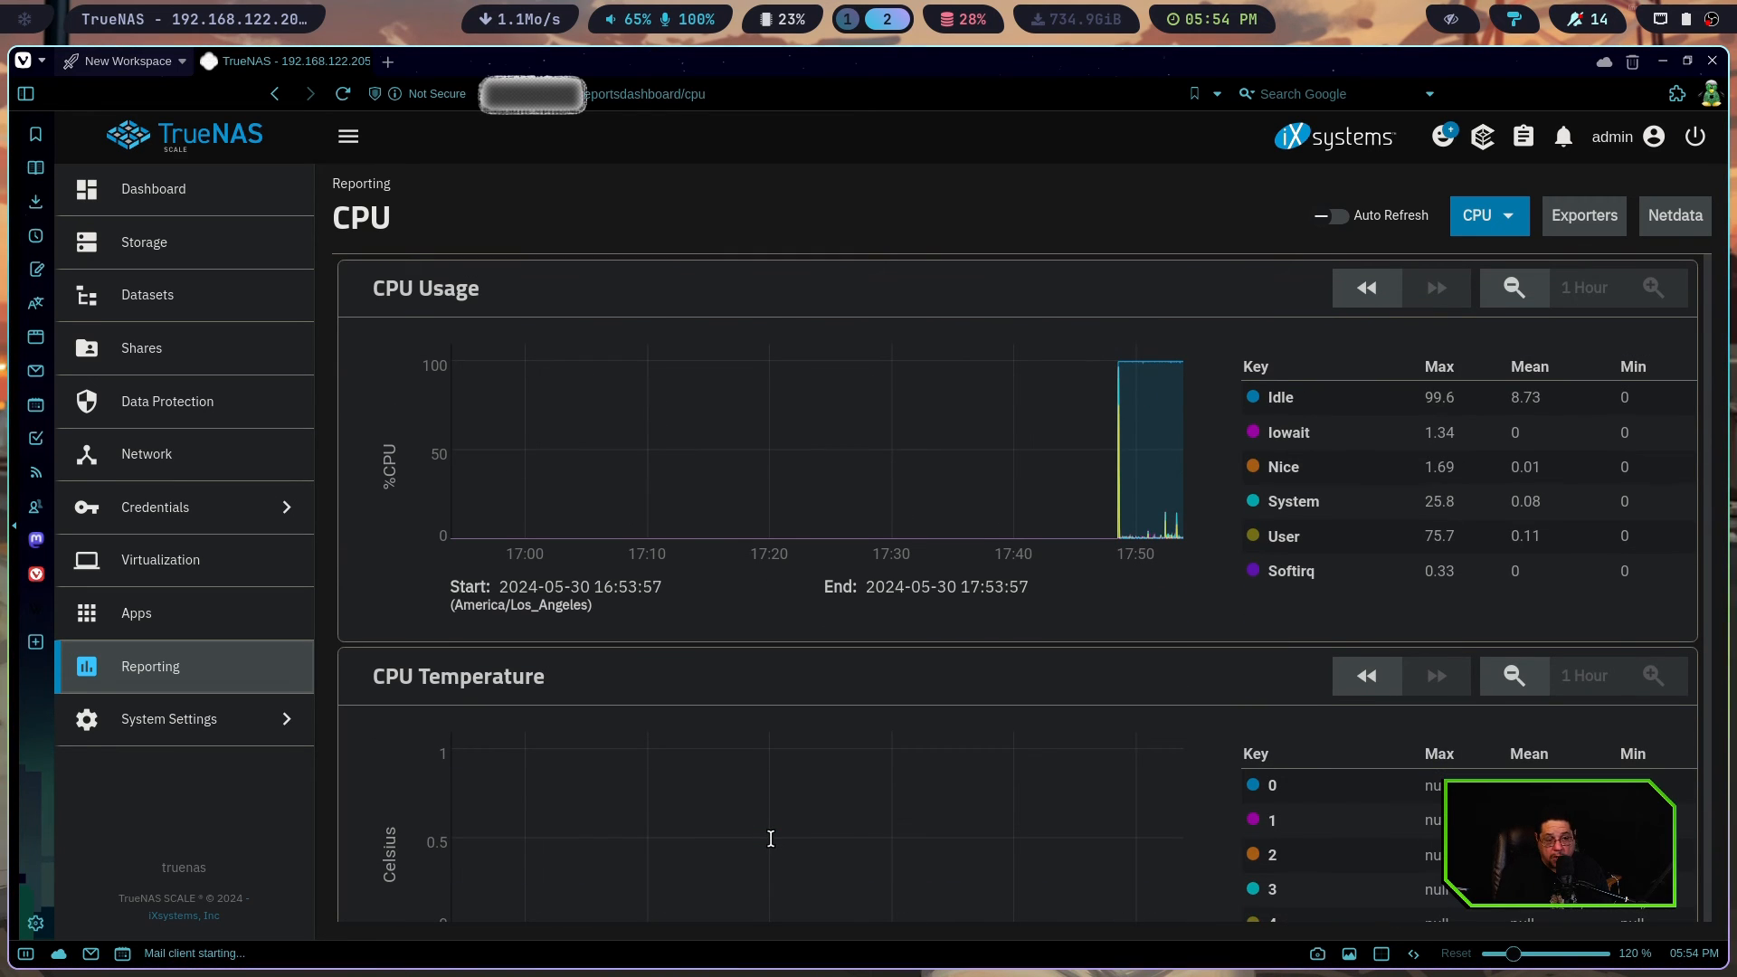
{"action": "left_click", "coordinate": [1502, 216]}
{"action": "left_click", "coordinate": [1502, 304]}
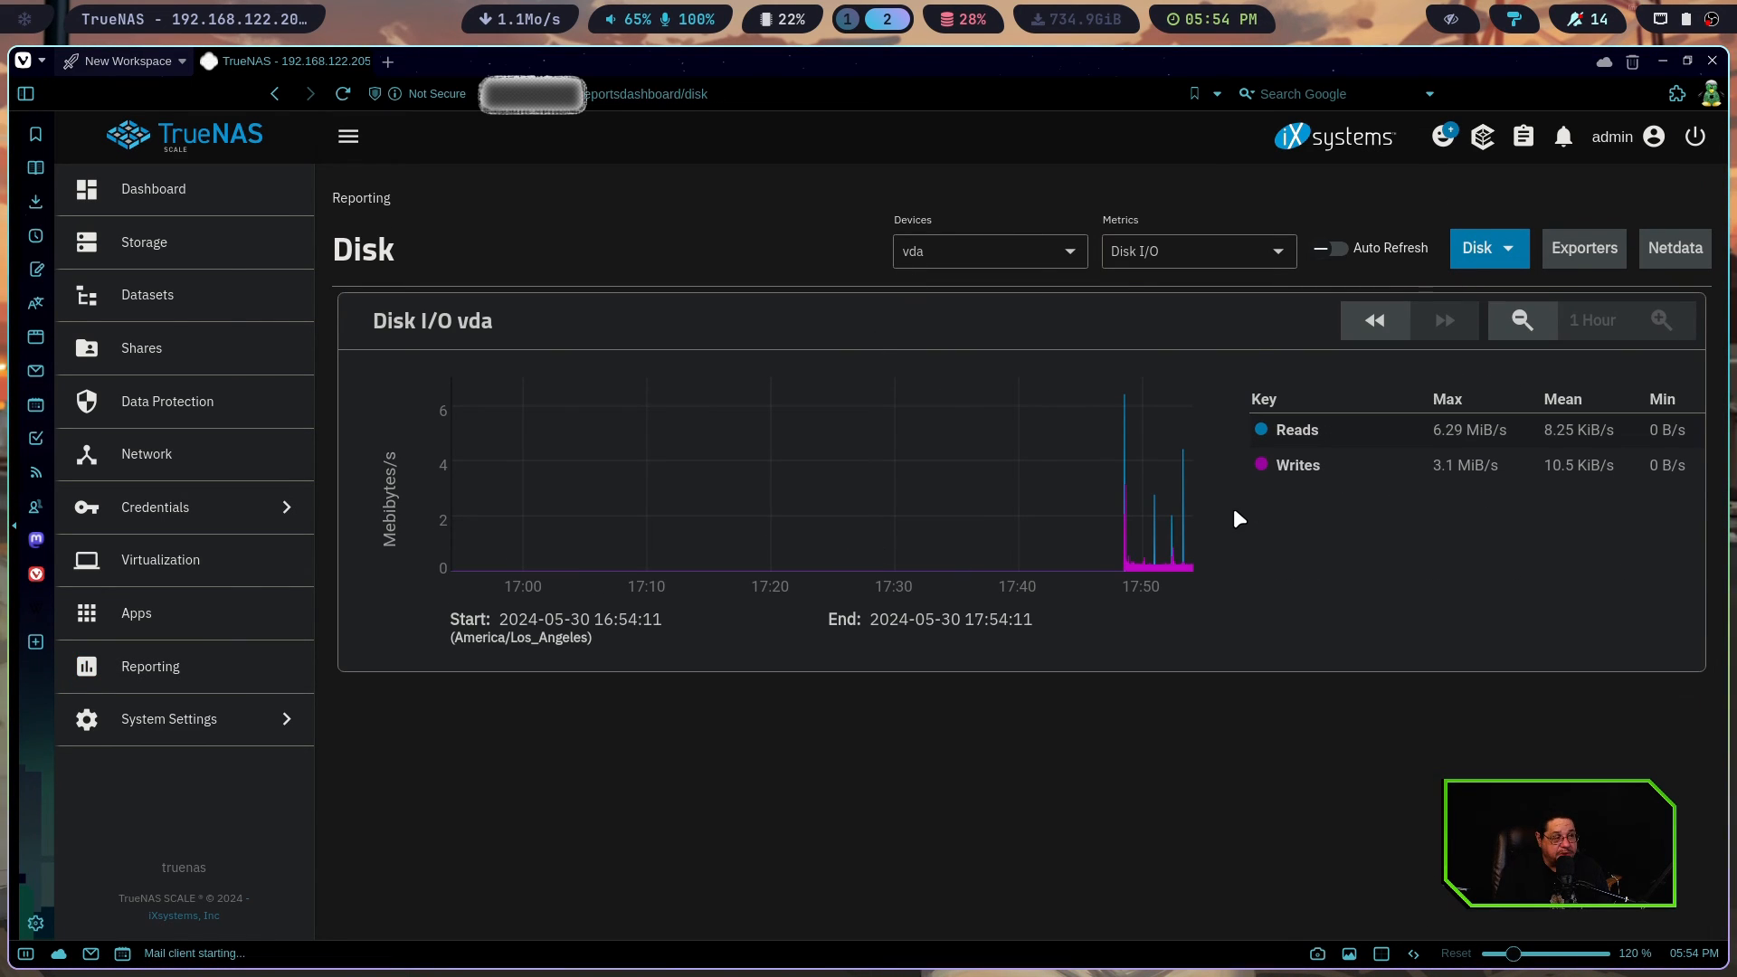
Switch the Reporting page to the ZFS report and view its ARC result graphs
{"action": "left_click", "coordinate": [1491, 261]}
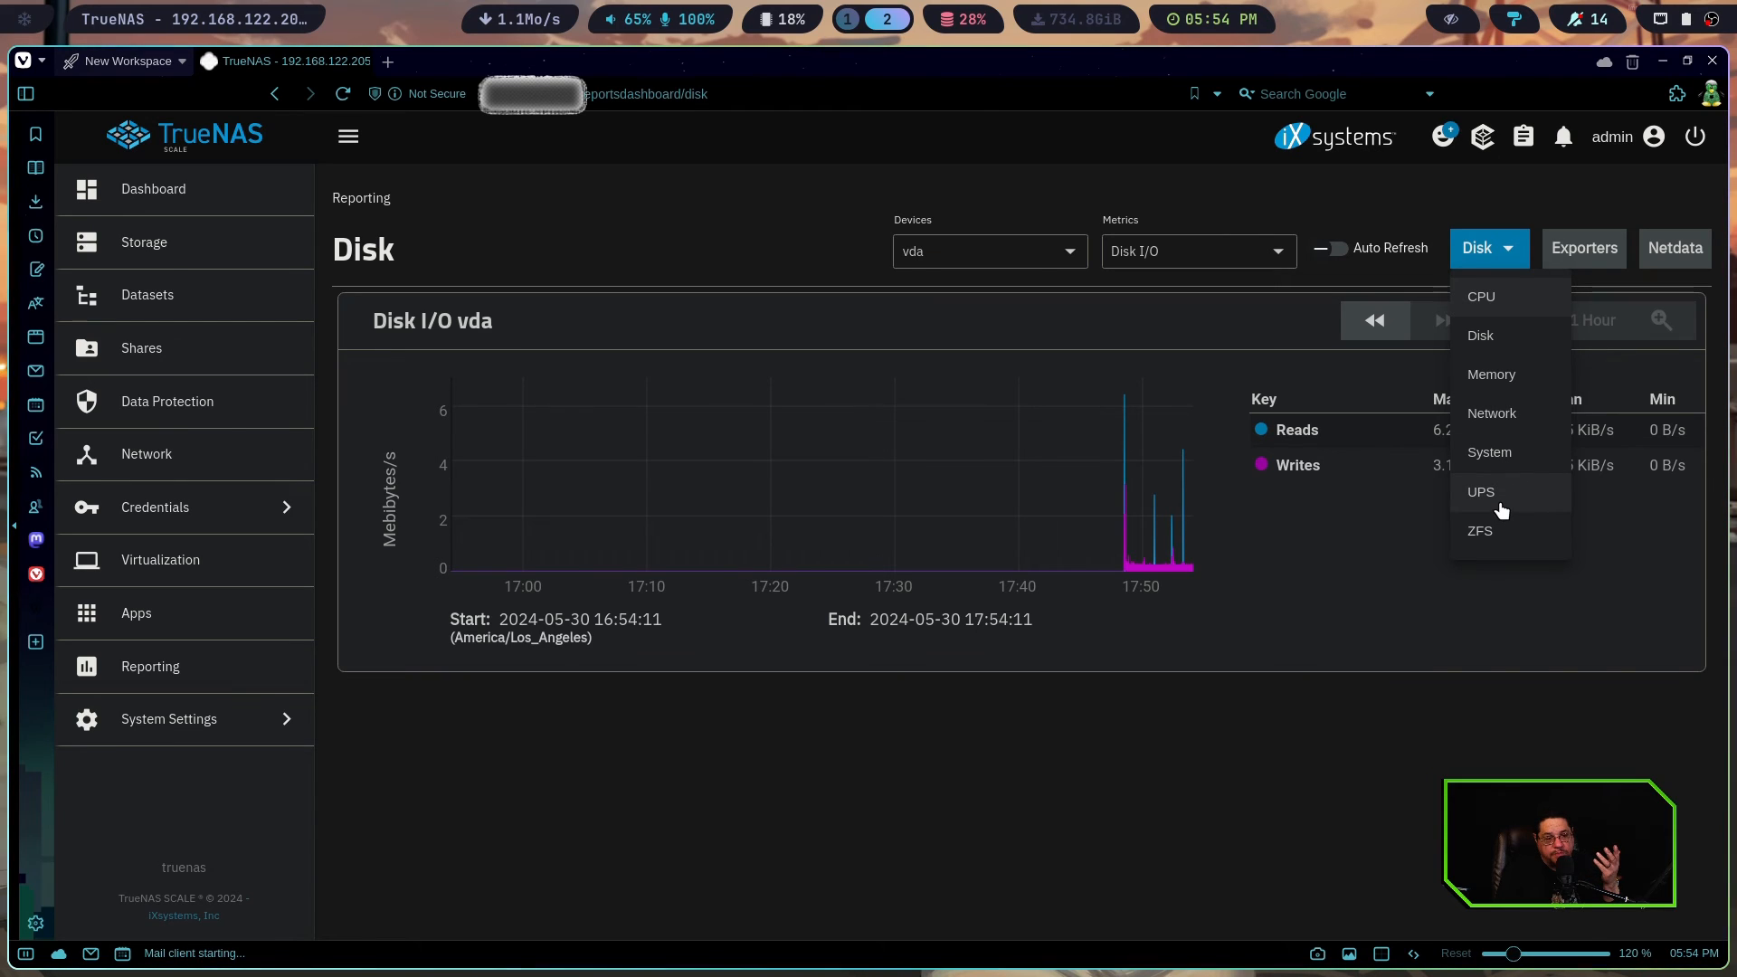
{"action": "left_click", "coordinate": [1489, 529]}
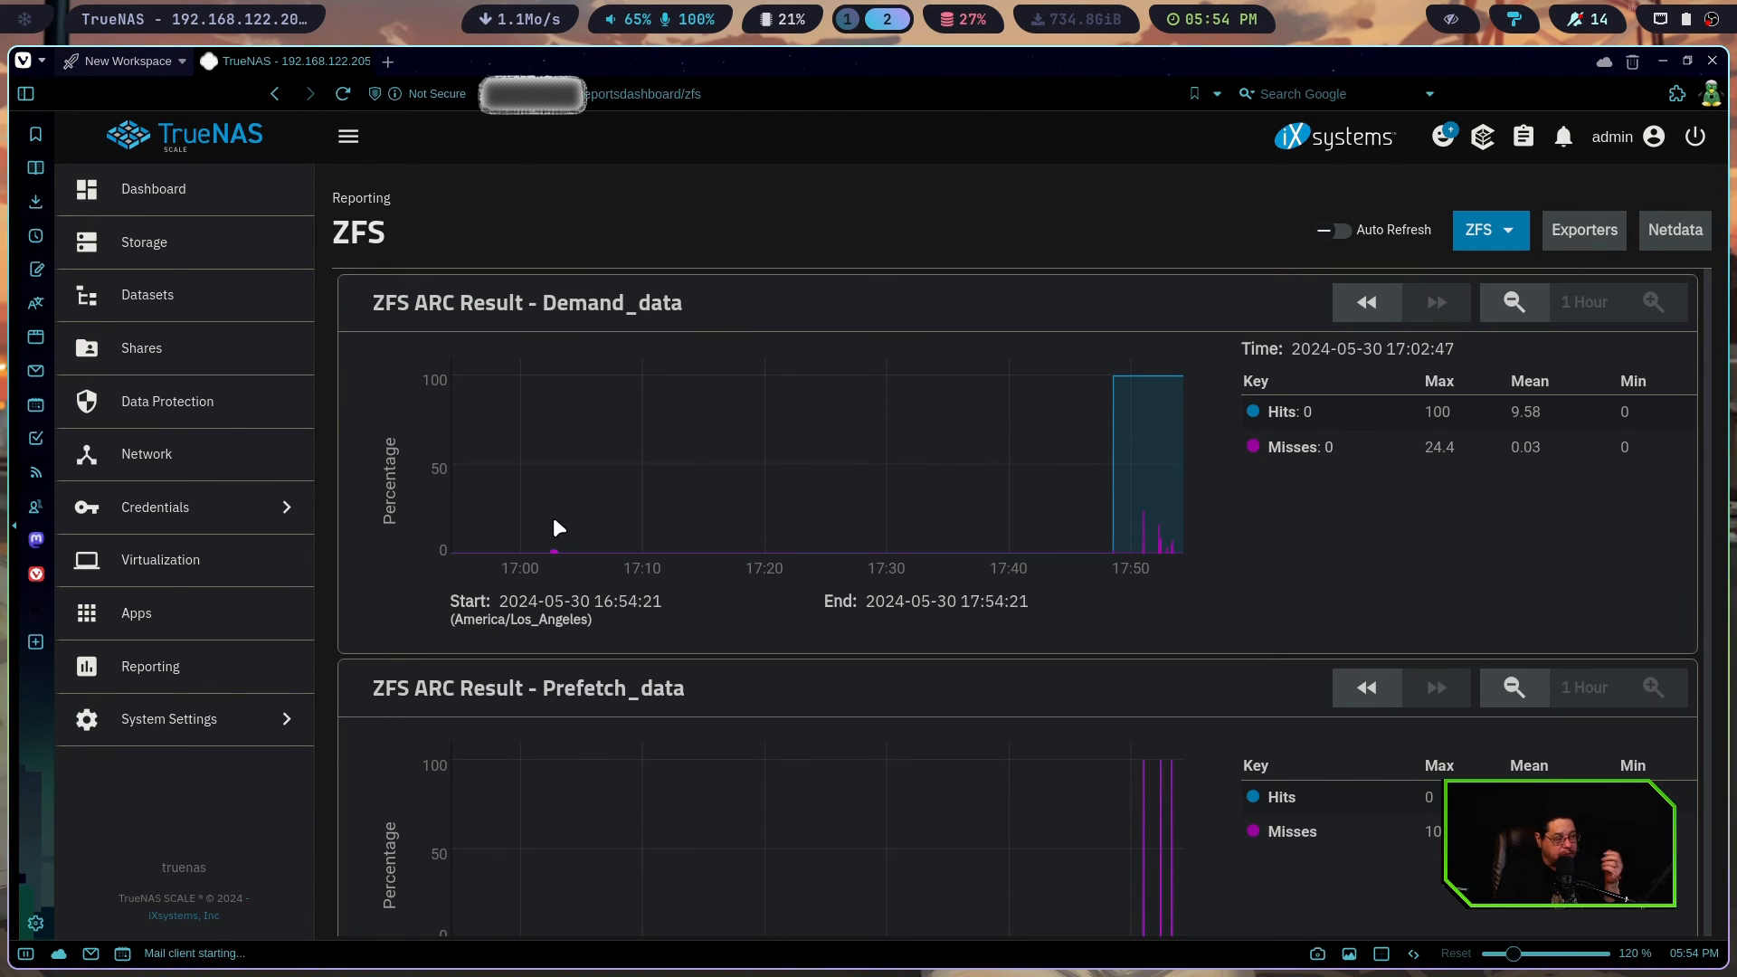
Review the General system settings, including the GUI settings form, and leave the form without changing anything
{"action": "left_click", "coordinate": [202, 729]}
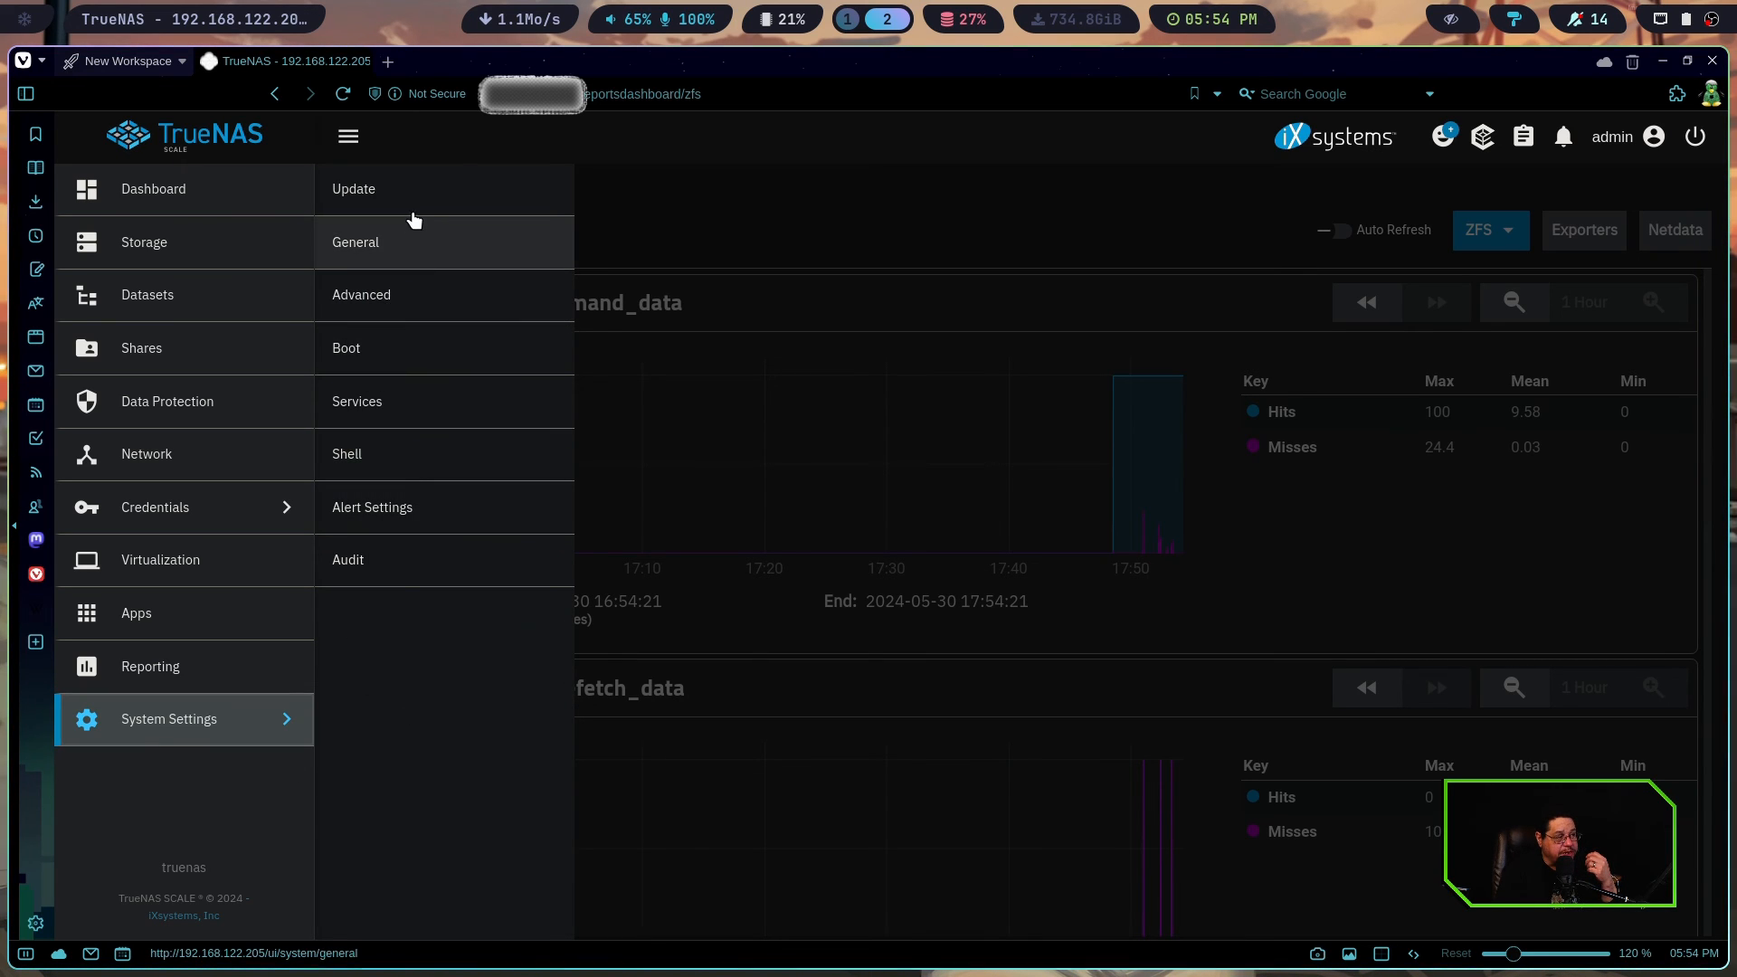
{"action": "left_click", "coordinate": [398, 254]}
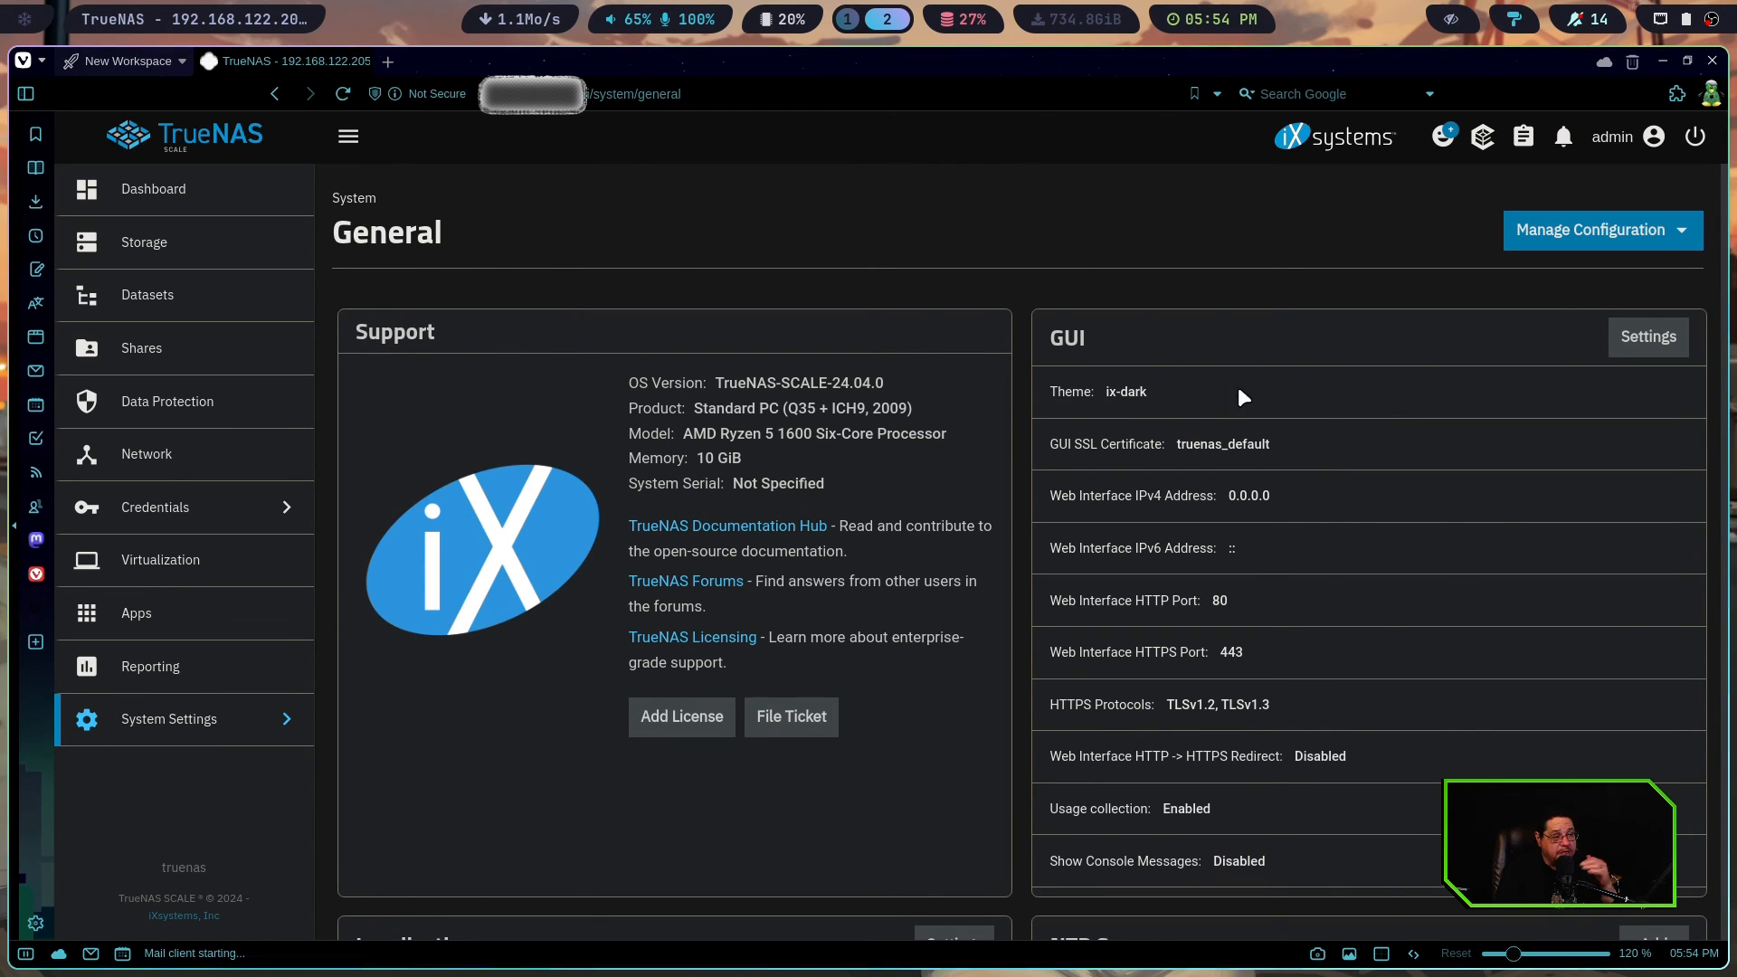
{"action": "left_click", "coordinate": [1639, 342]}
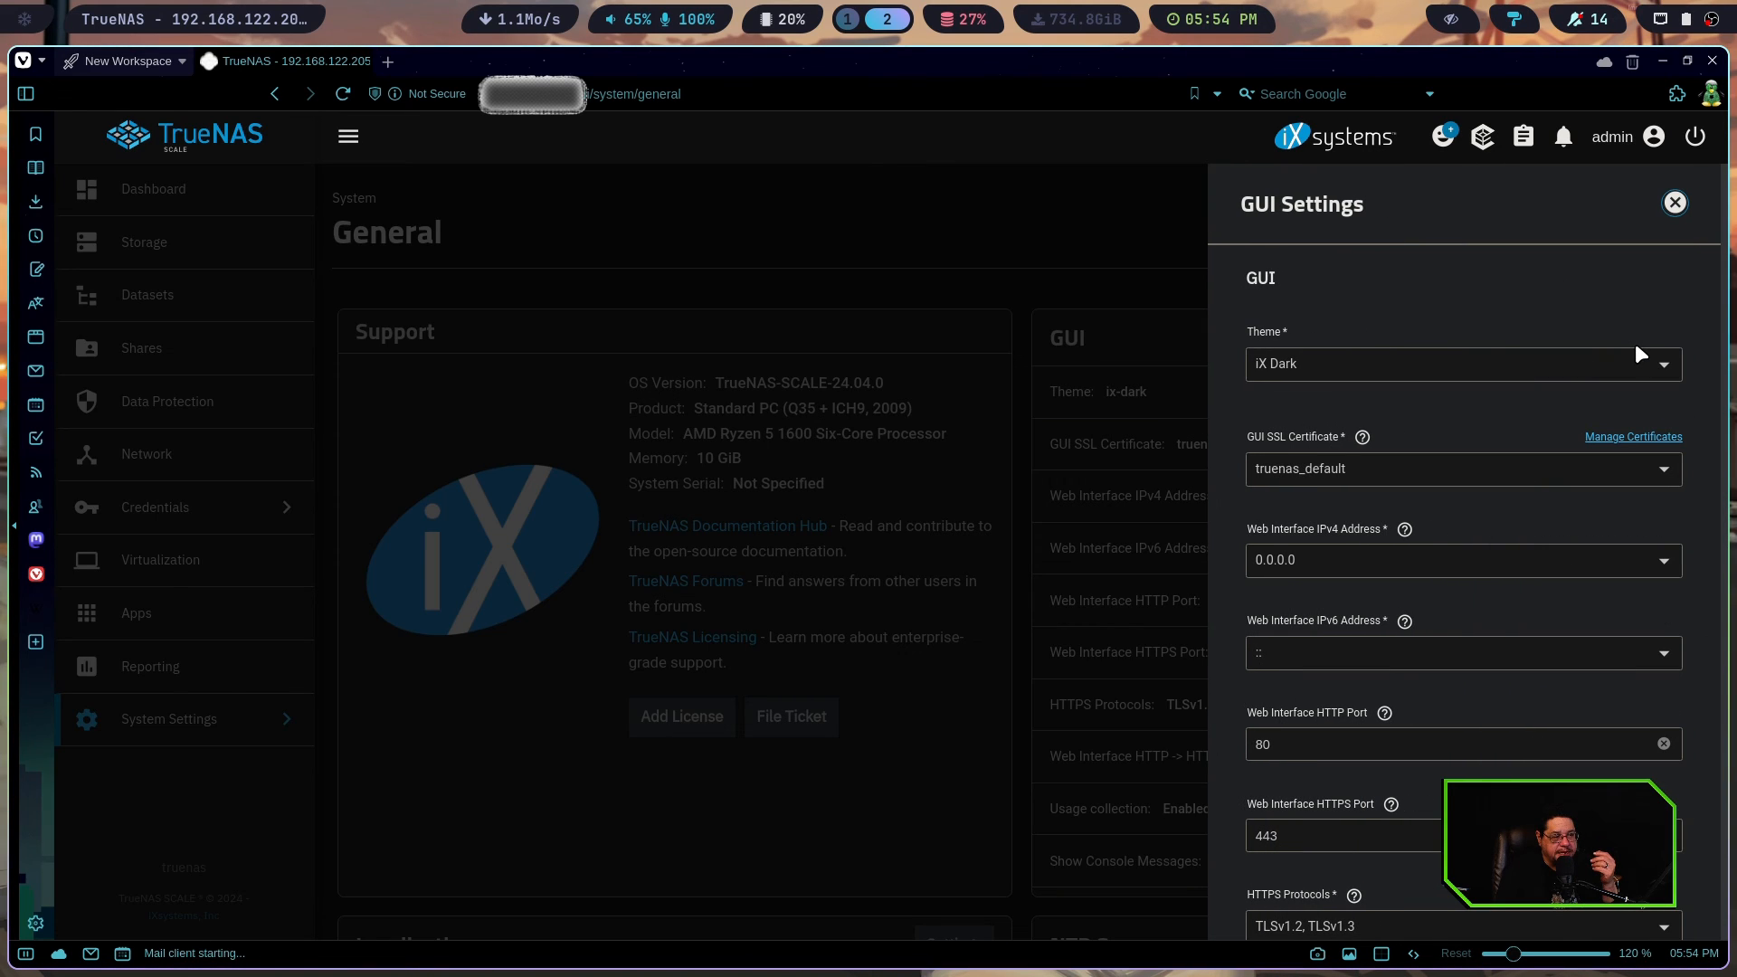
{"action": "scroll", "coordinate": [1328, 756], "scroll_direction": "down", "scroll_amount": 5}
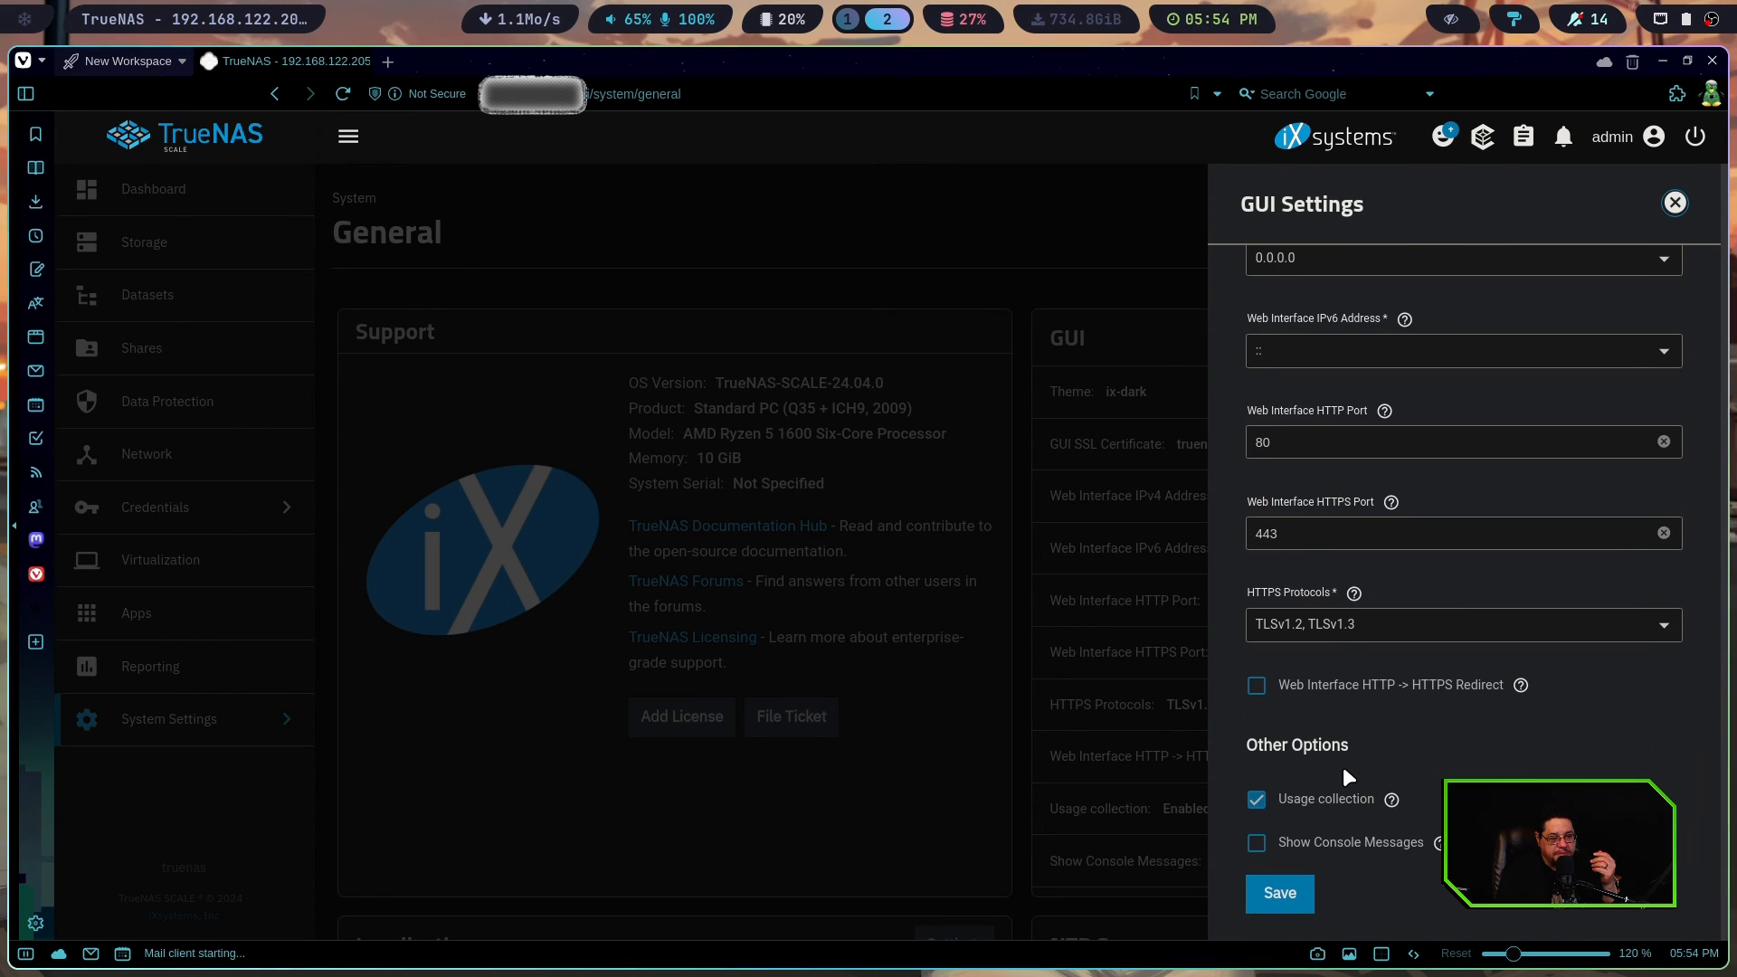
{"action": "scroll", "coordinate": [1343, 767], "scroll_direction": "up", "scroll_amount": 5}
{"action": "left_click", "coordinate": [939, 377]}
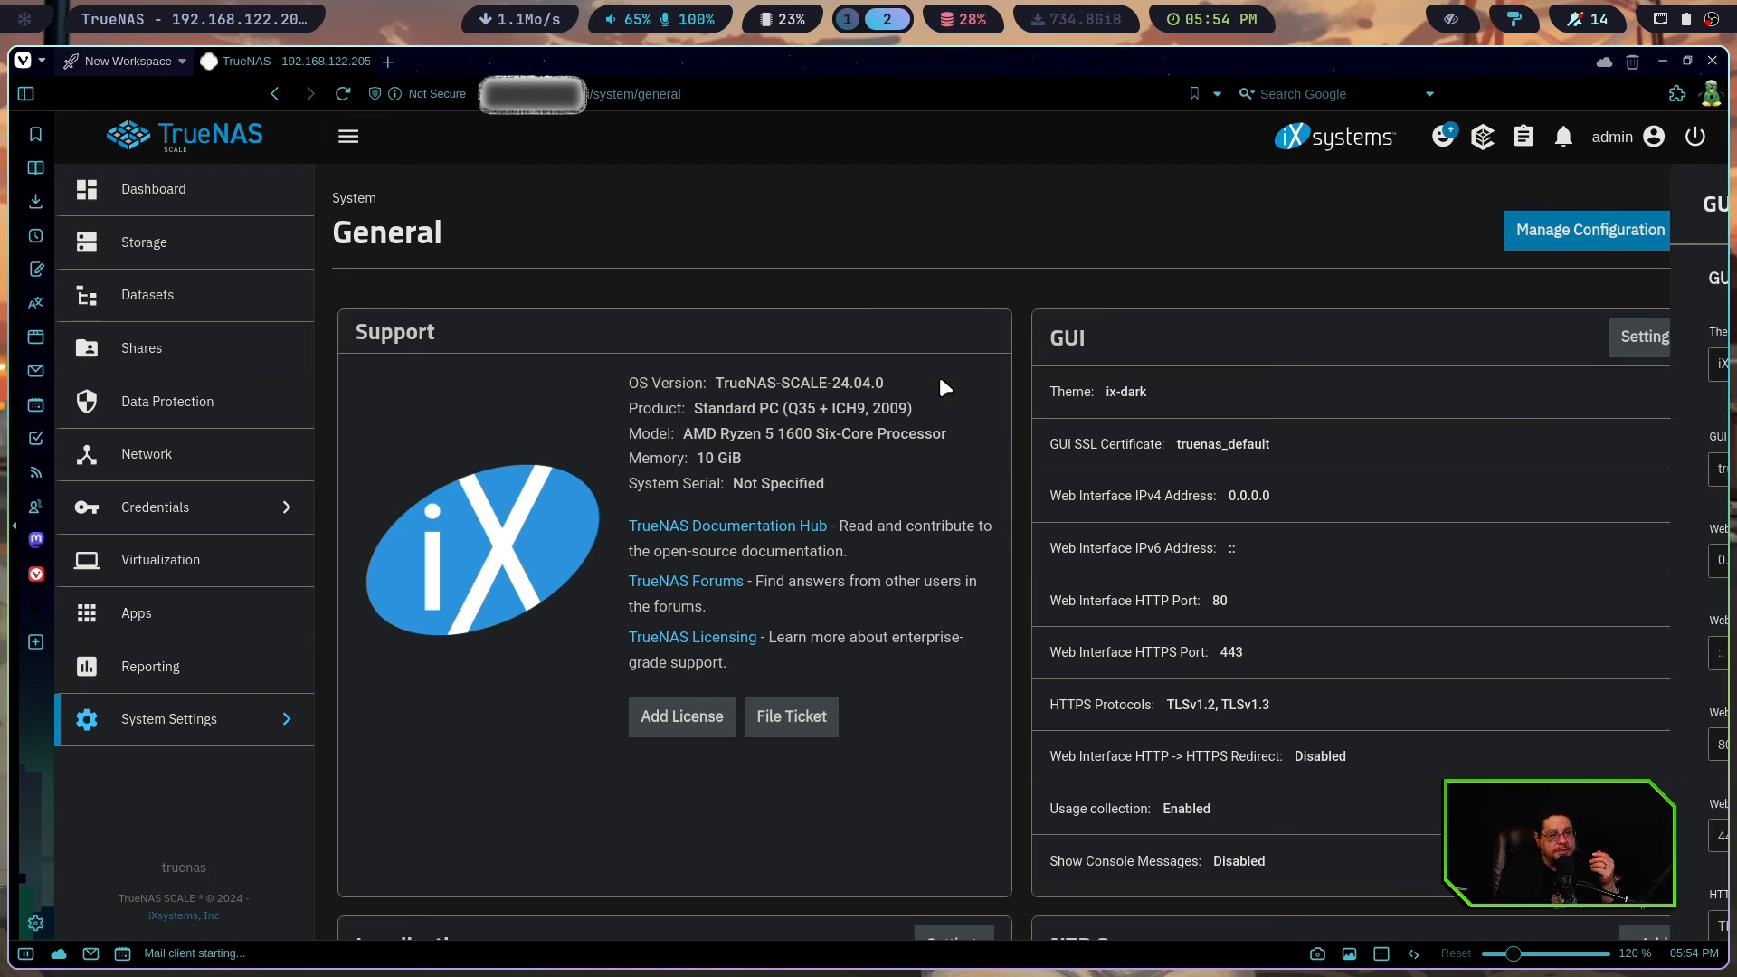
View the Advanced system settings and the Boot Environments page
{"action": "left_click", "coordinate": [188, 744]}
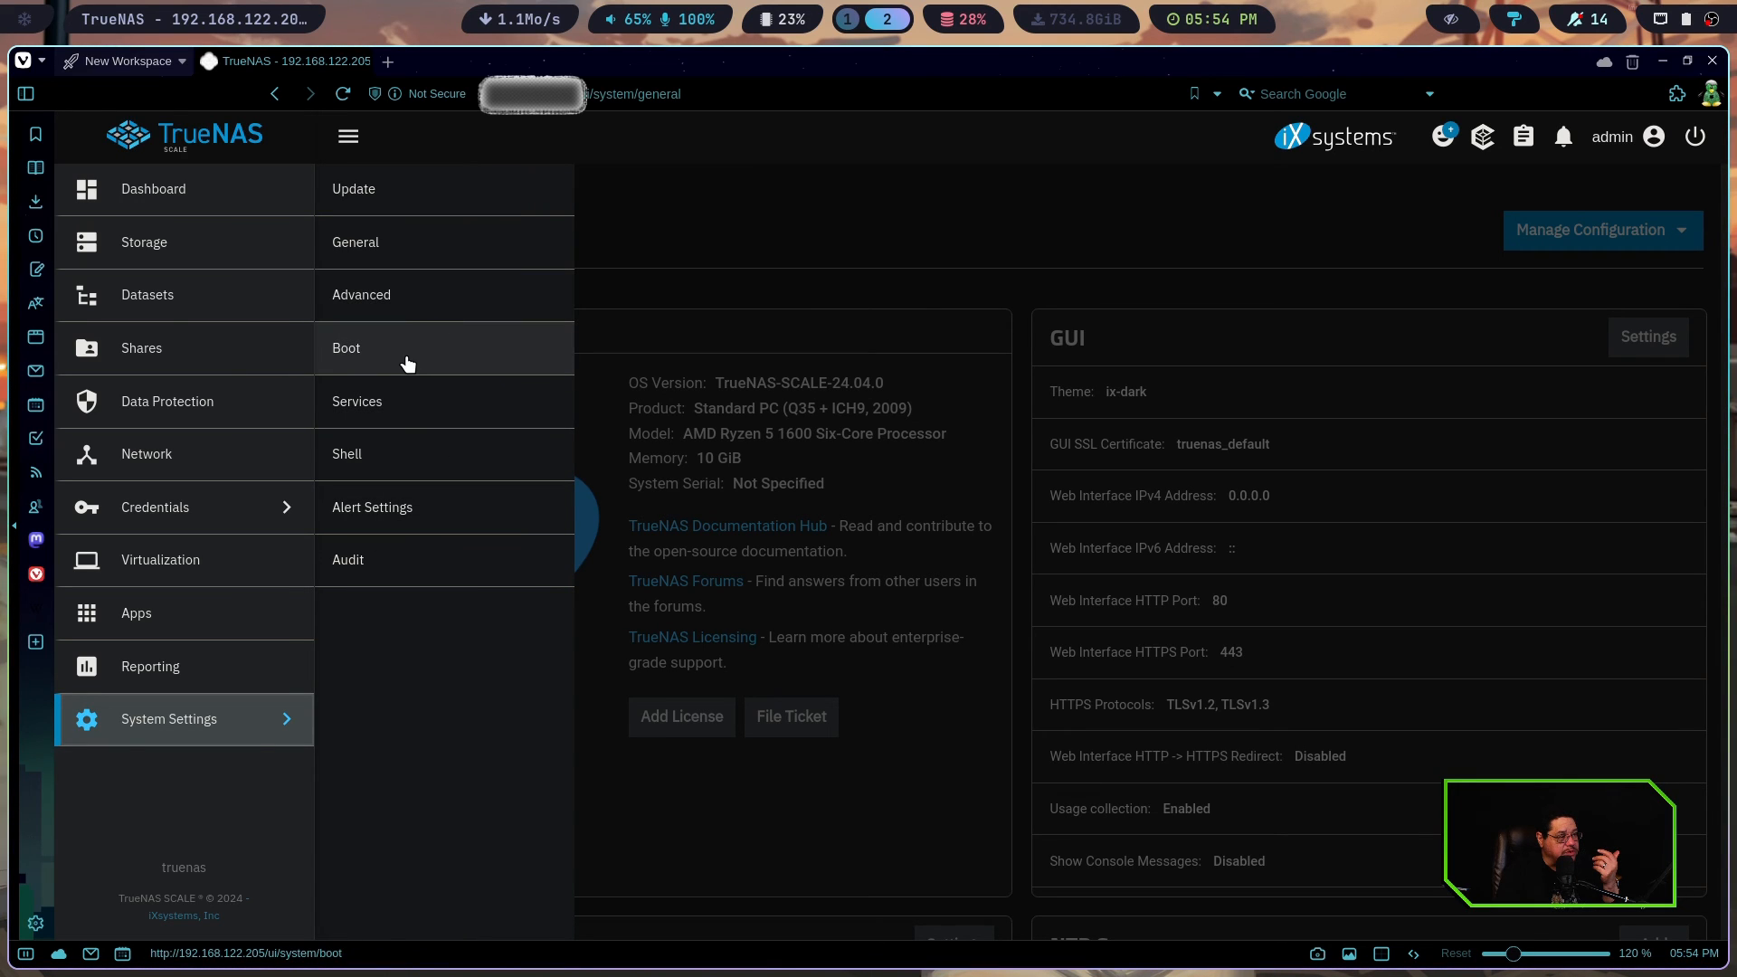
{"action": "left_click", "coordinate": [406, 294]}
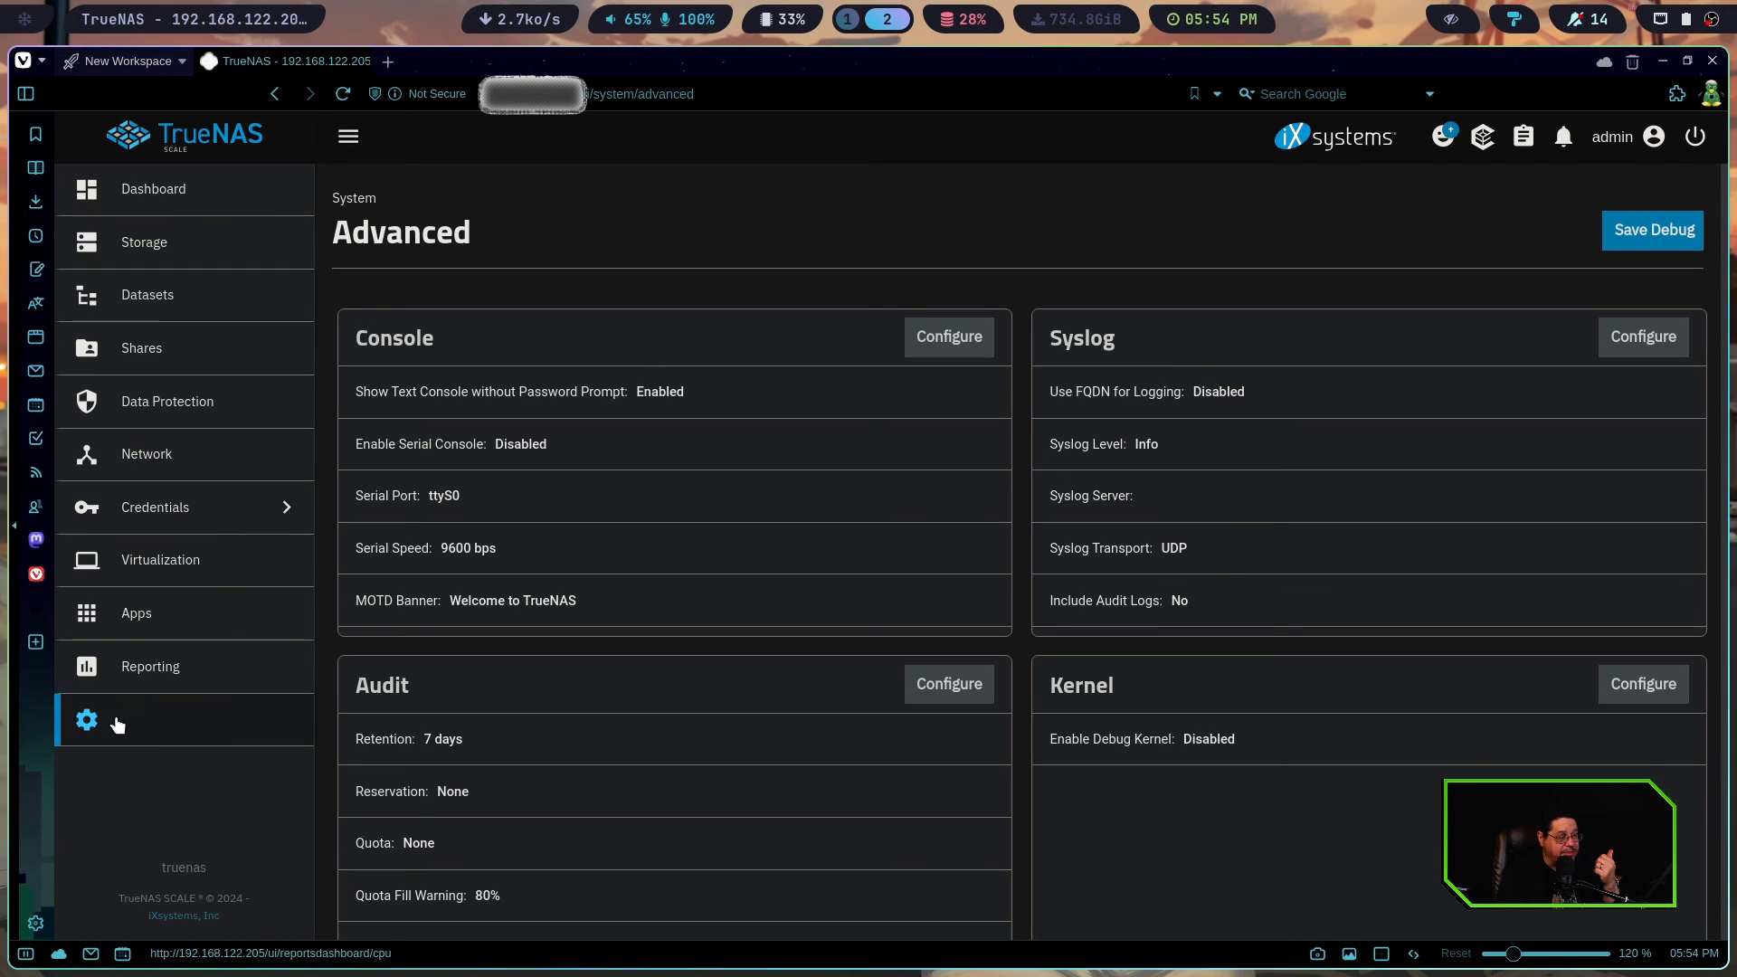
{"action": "left_click", "coordinate": [221, 728]}
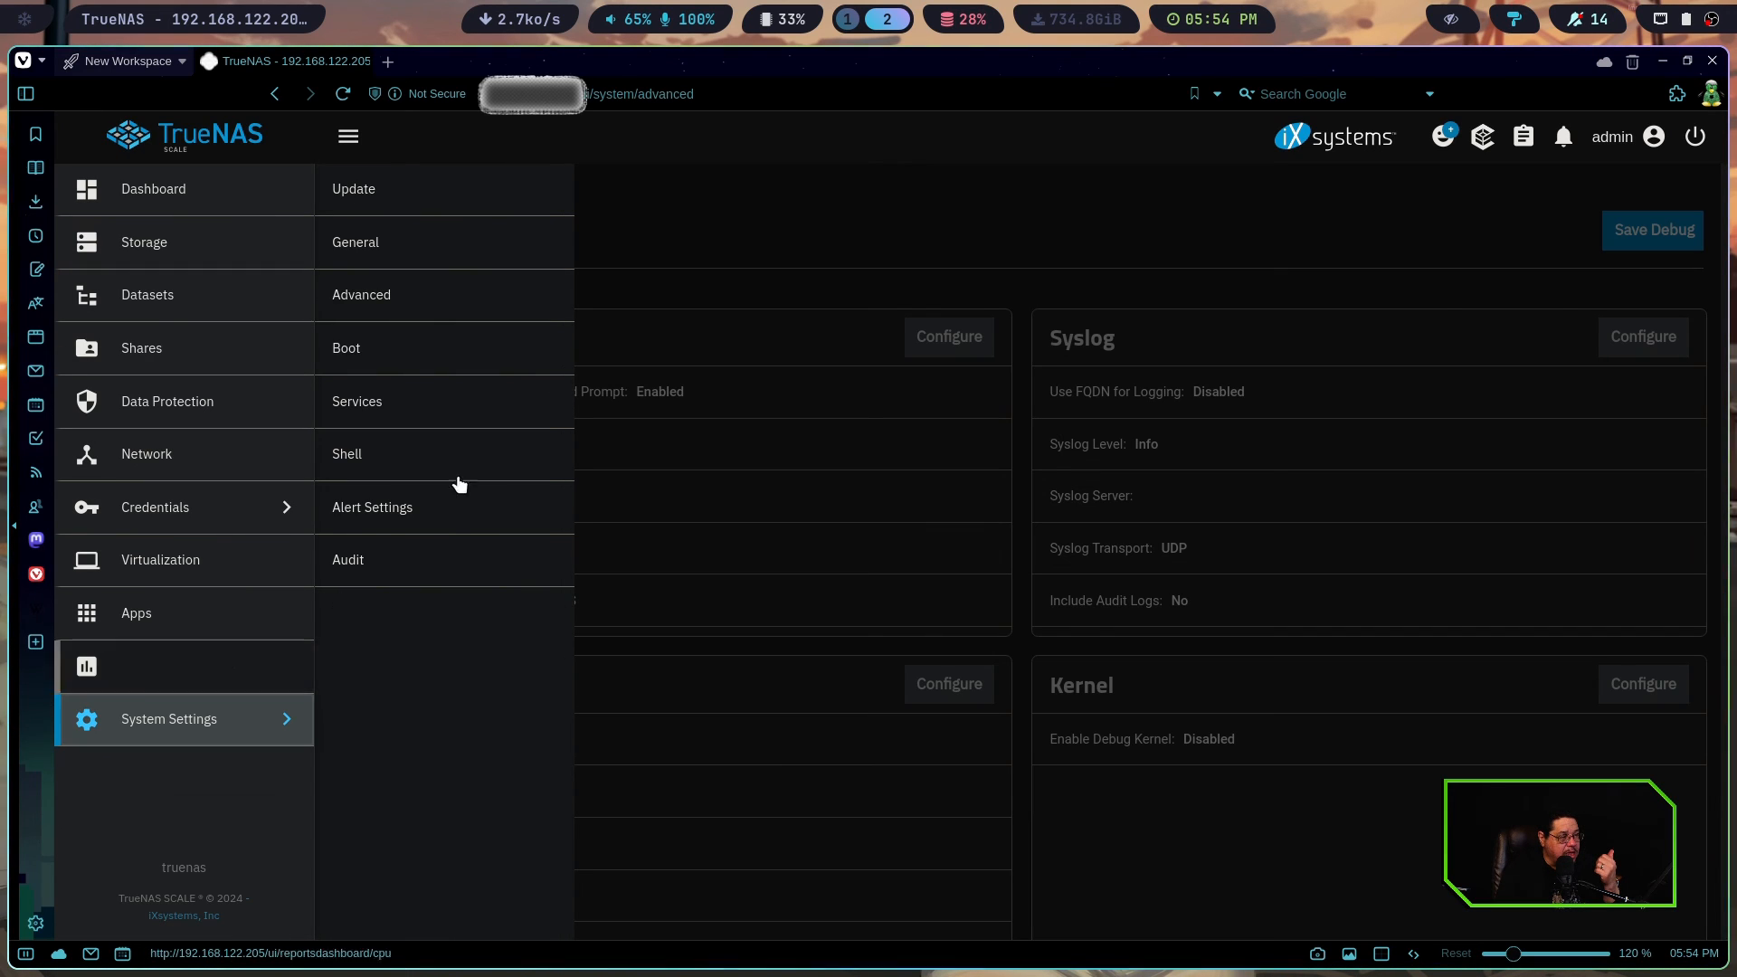
{"action": "left_click", "coordinate": [443, 364]}
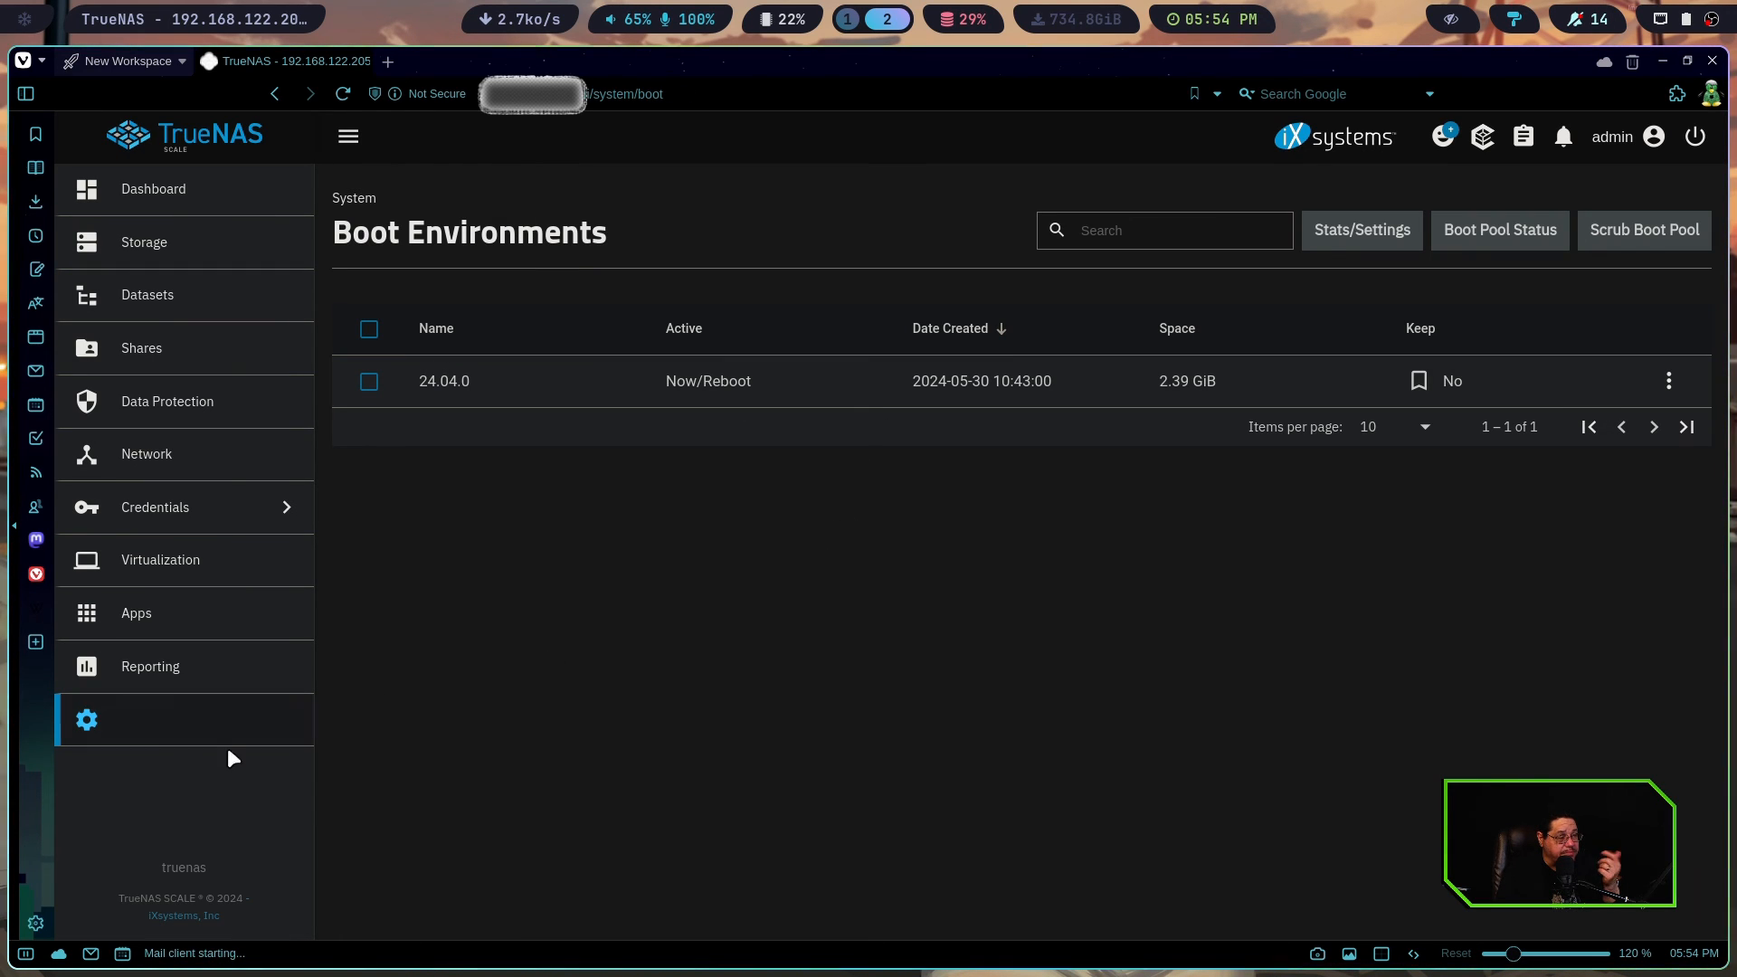
Look over the list of system services and open the TrueNAS Shell
{"action": "left_click", "coordinate": [199, 737]}
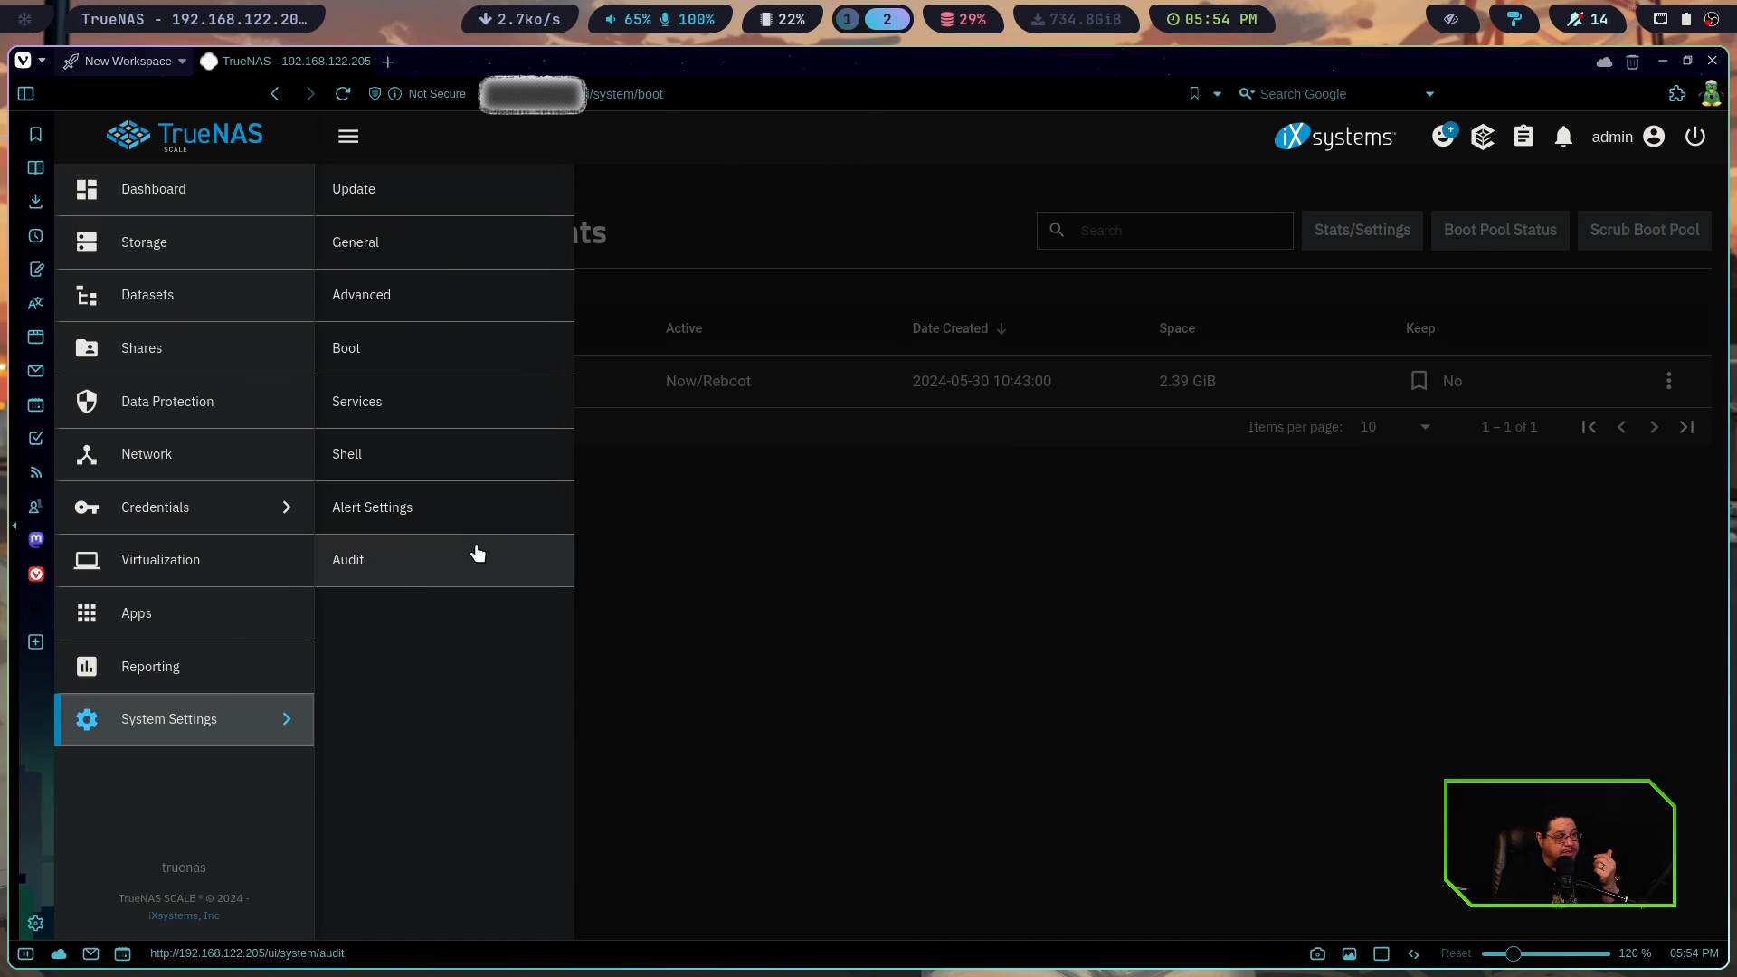
{"action": "left_click", "coordinate": [426, 403]}
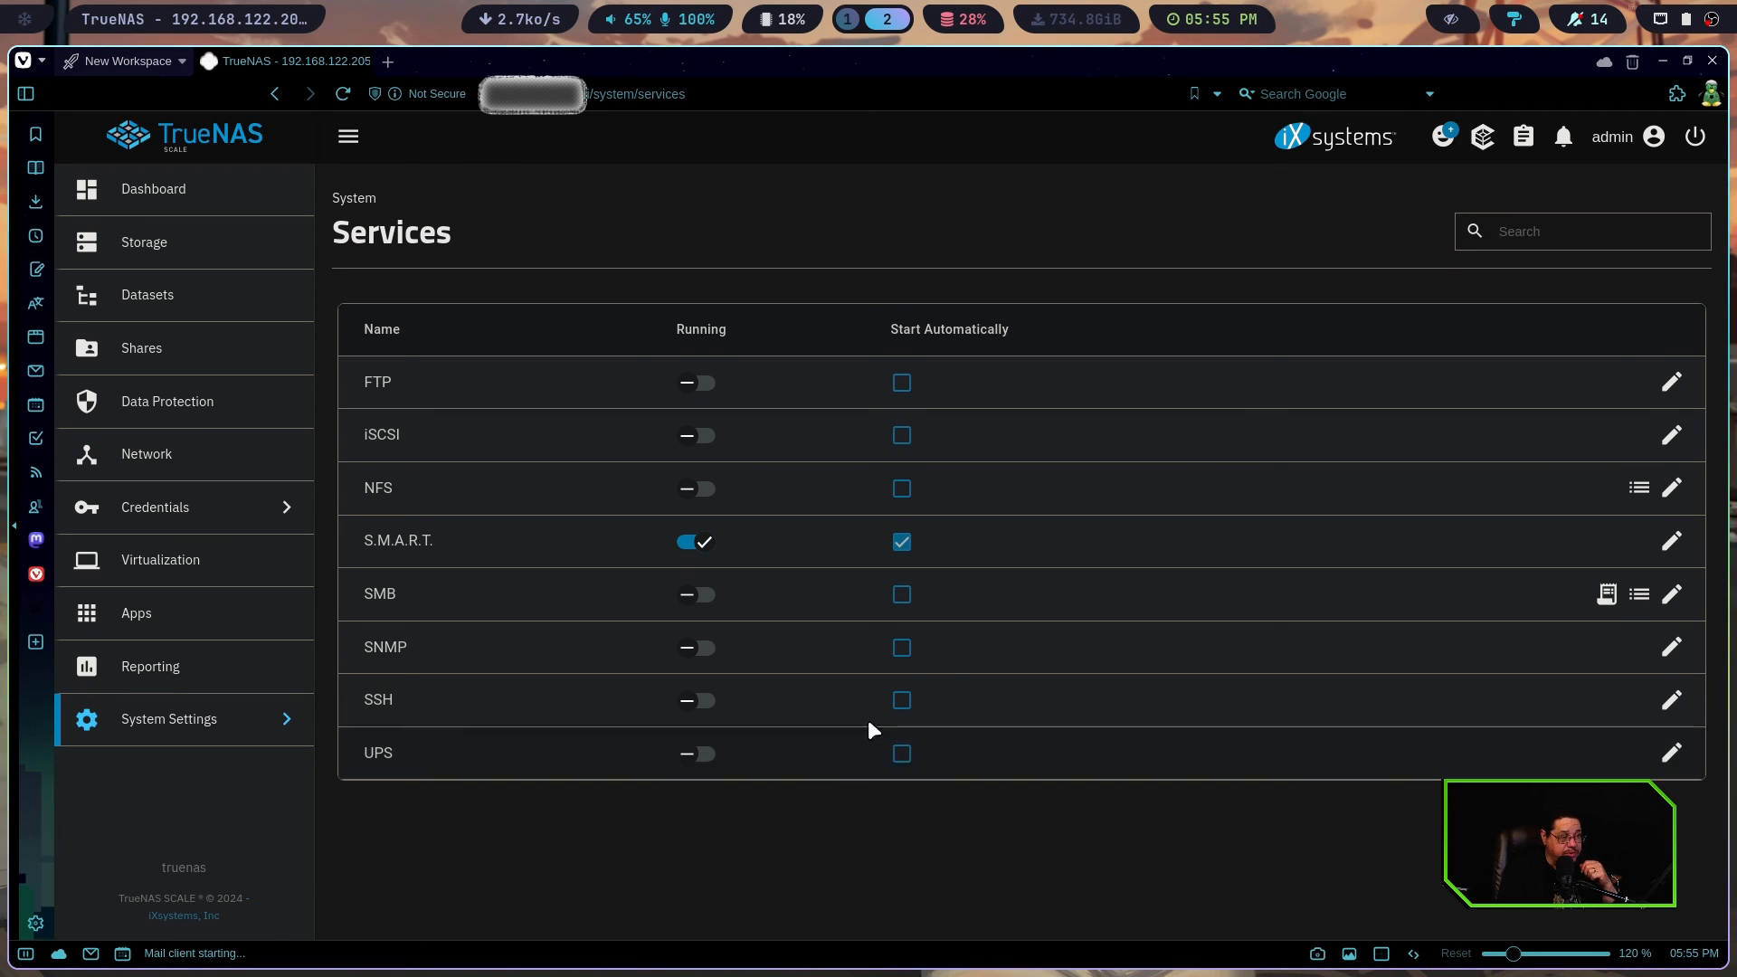
{"action": "left_click", "coordinate": [226, 737]}
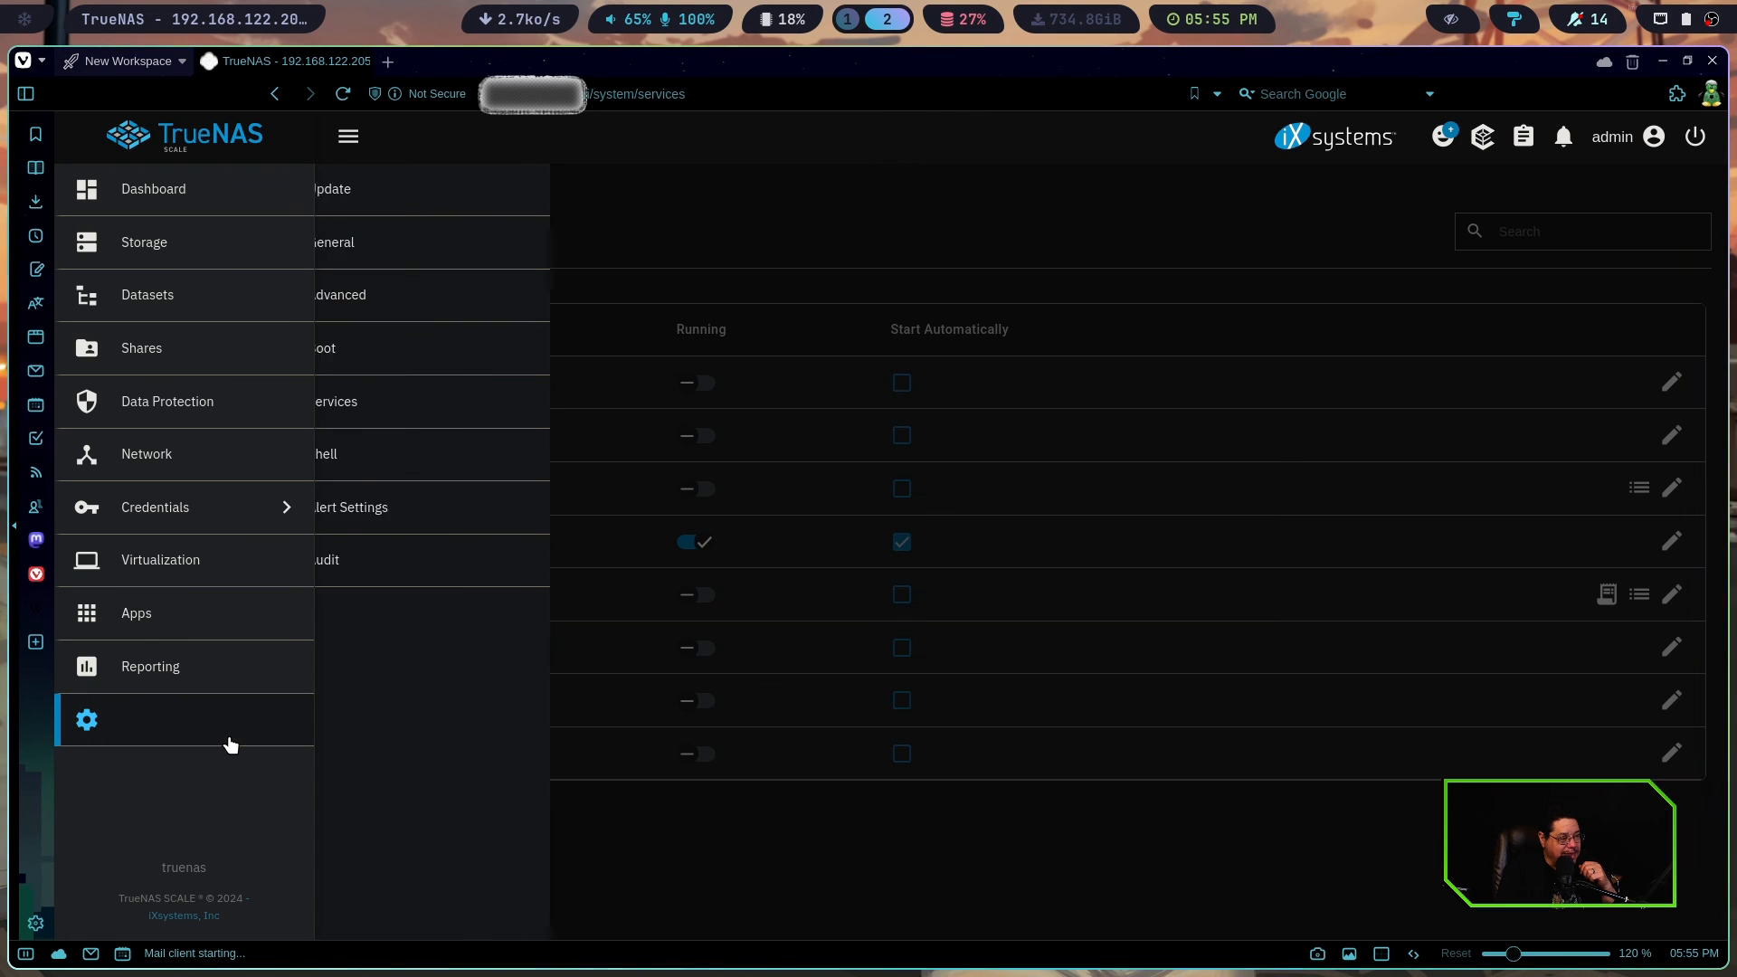
{"action": "left_click", "coordinate": [431, 465]}
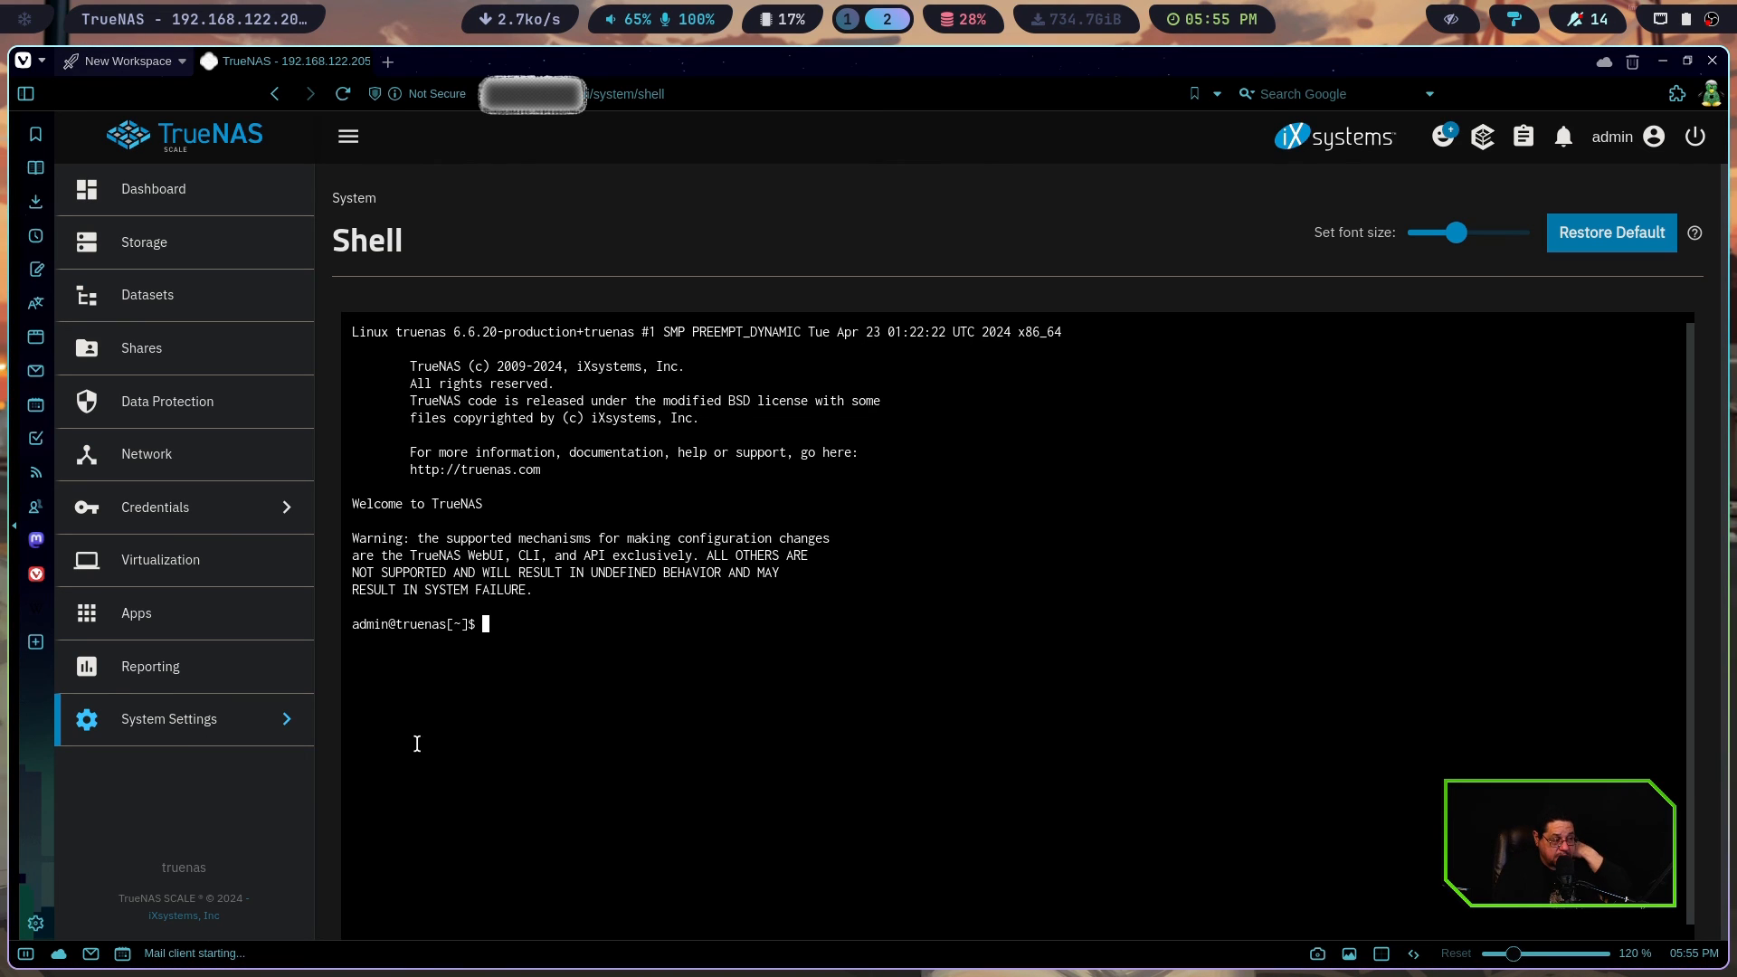
Check the Alert Settings and Audit pages under System Settings, and return to the Dashboard
{"action": "left_click", "coordinate": [257, 733]}
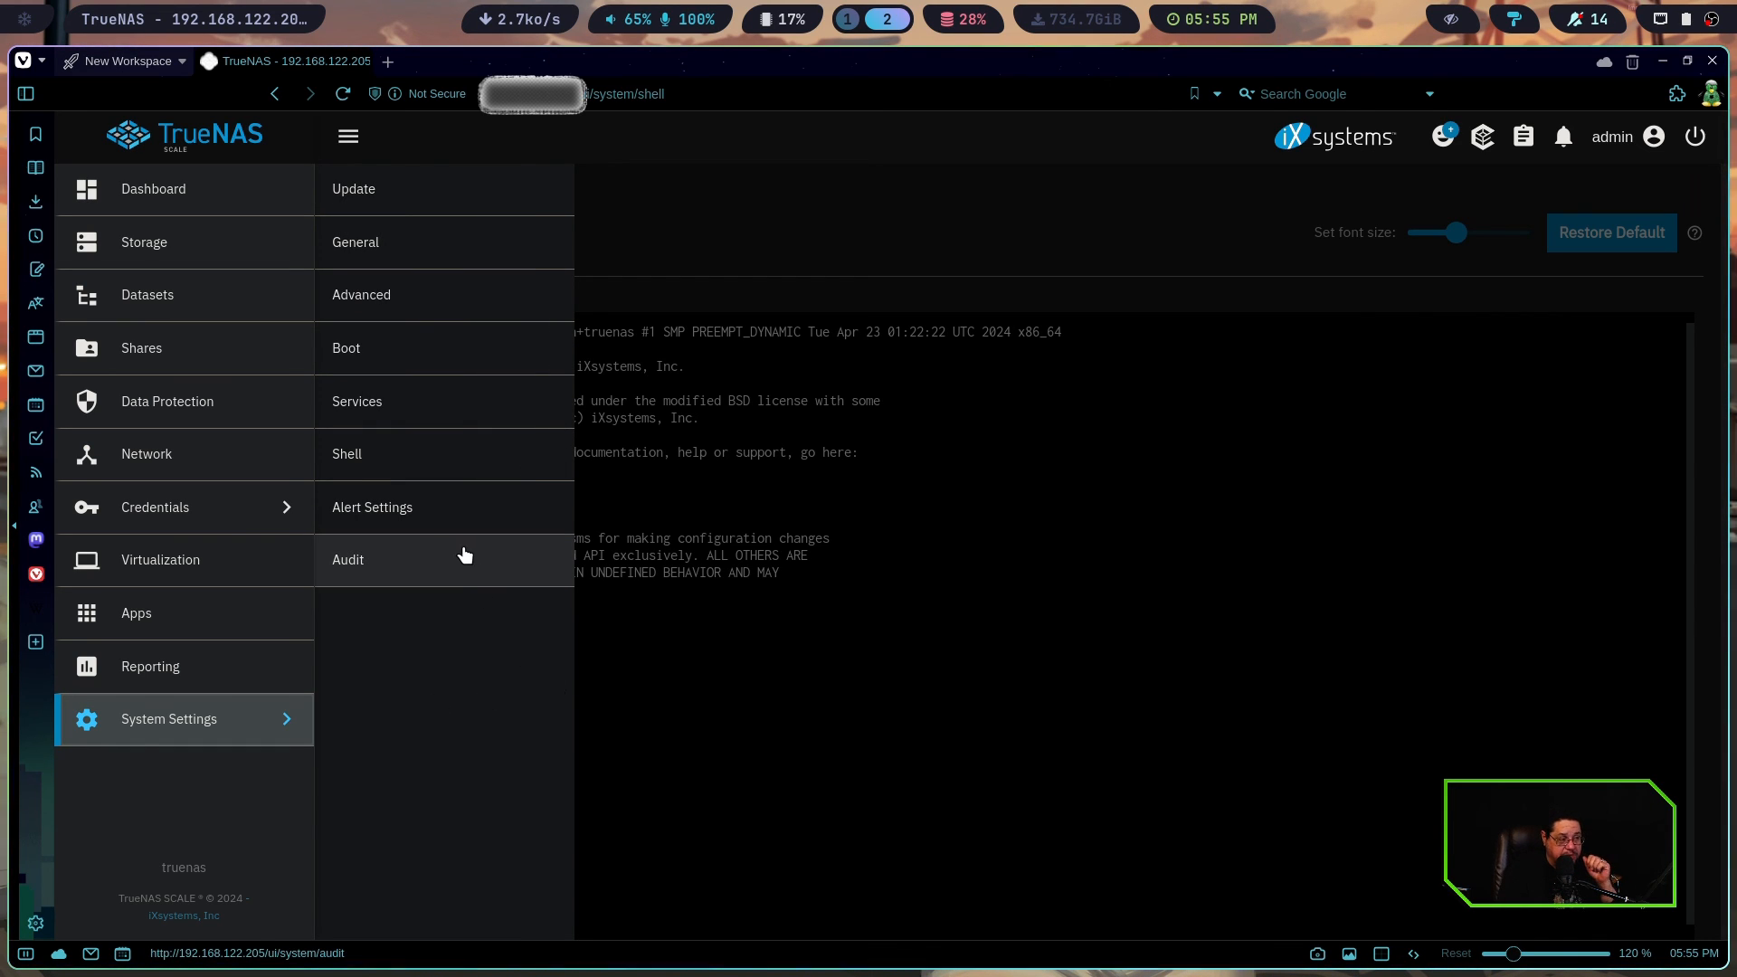
{"action": "left_click", "coordinate": [429, 501]}
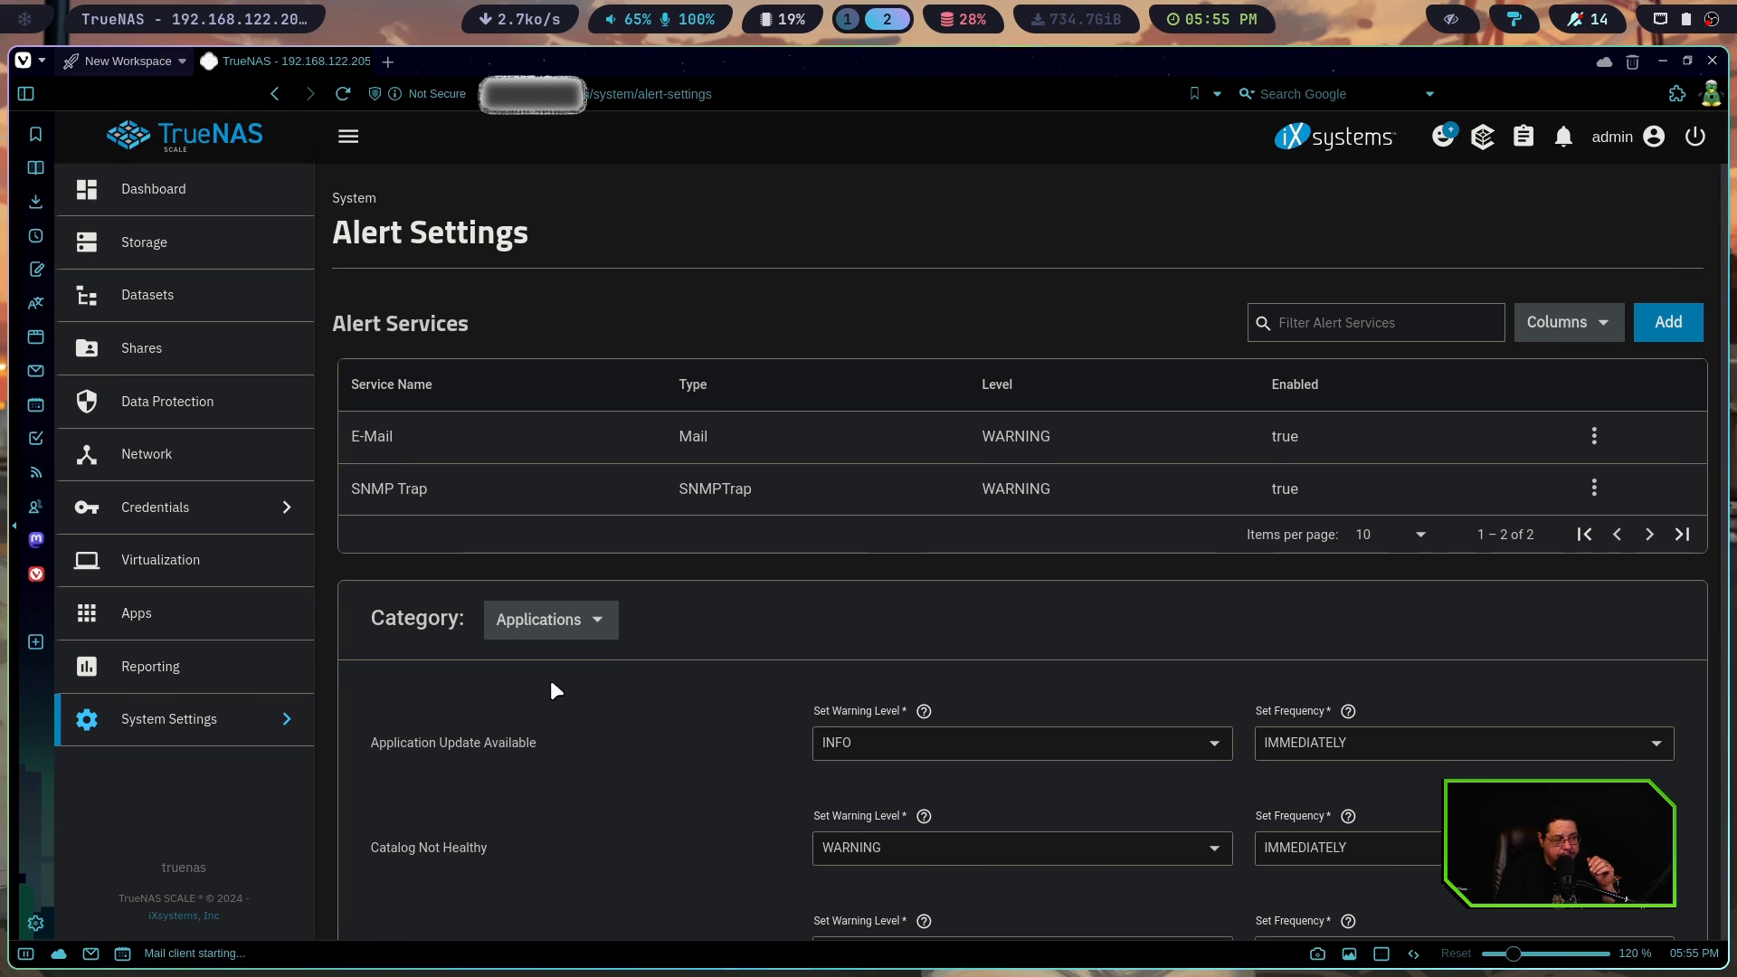
{"action": "left_click", "coordinate": [209, 737]}
{"action": "left_click", "coordinate": [444, 579]}
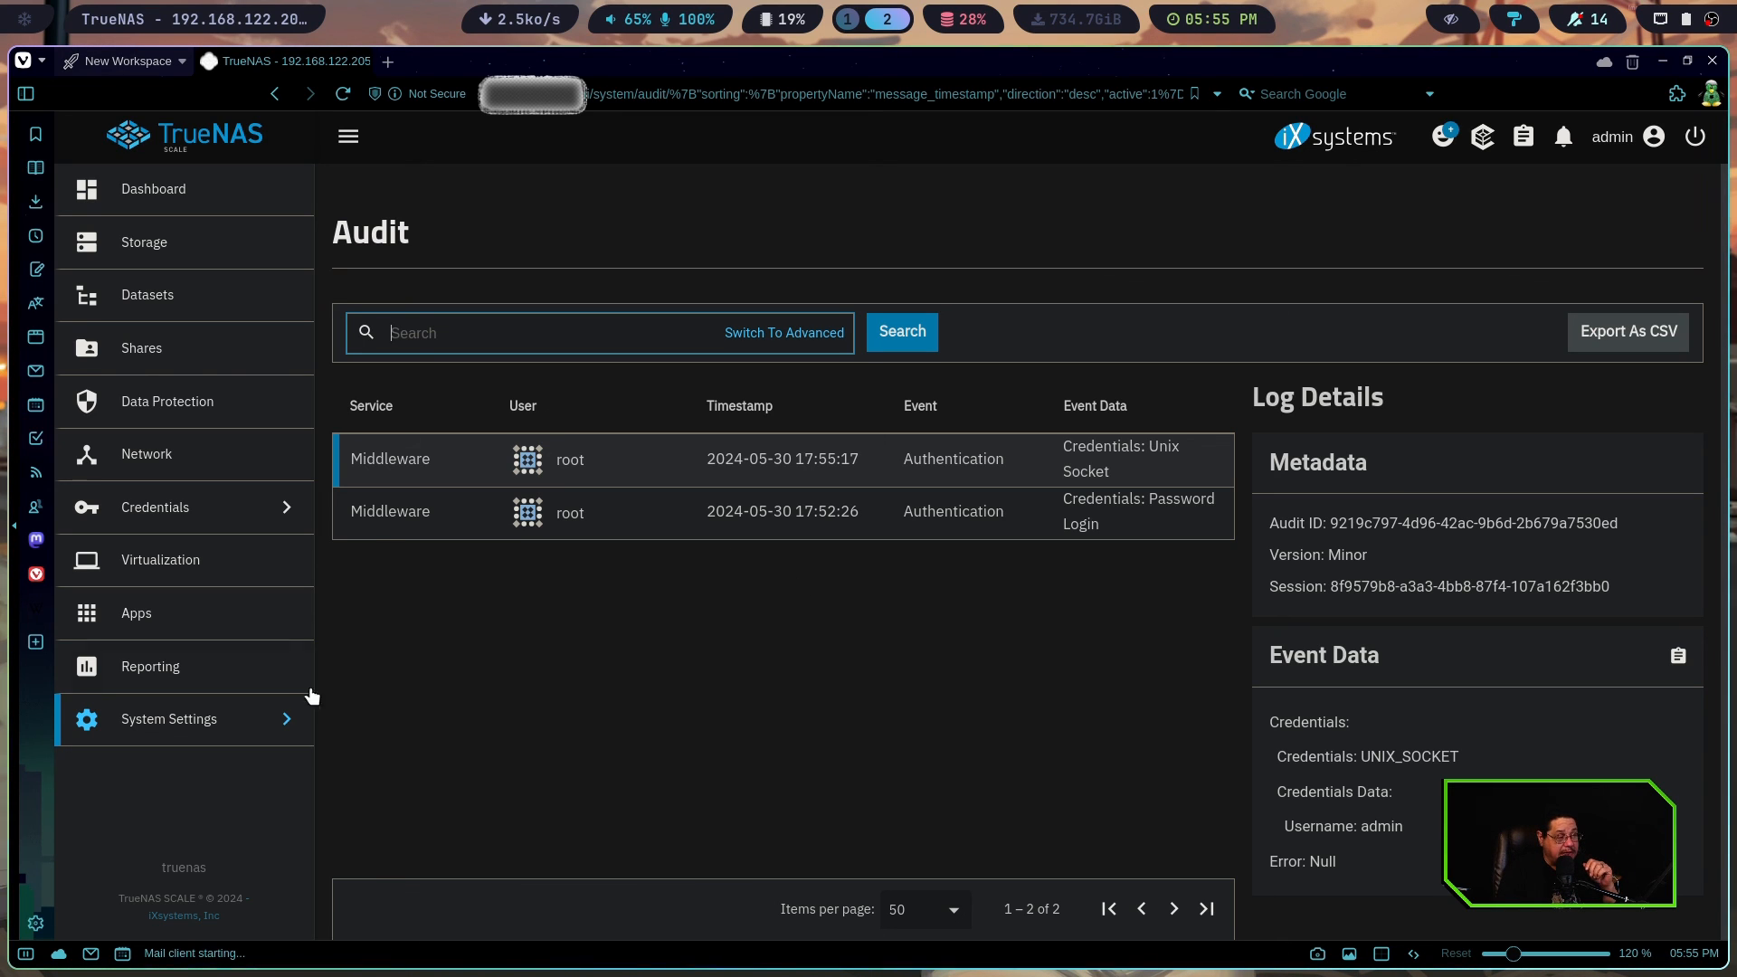
{"action": "left_click", "coordinate": [135, 188]}
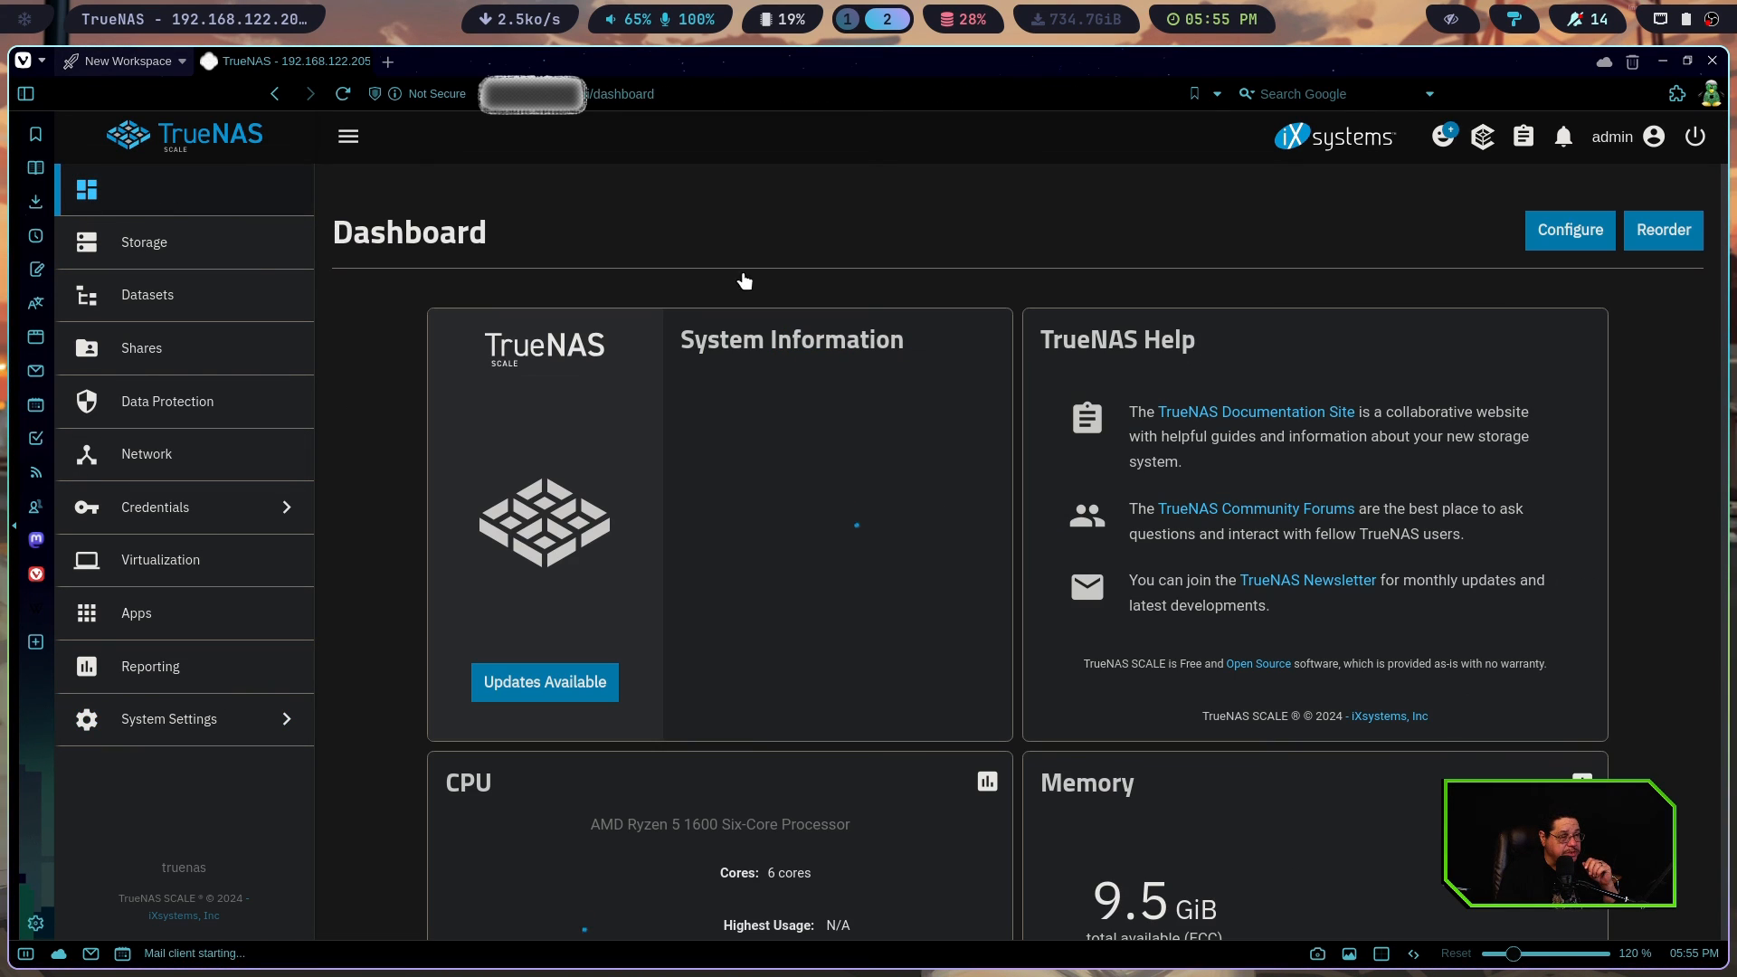